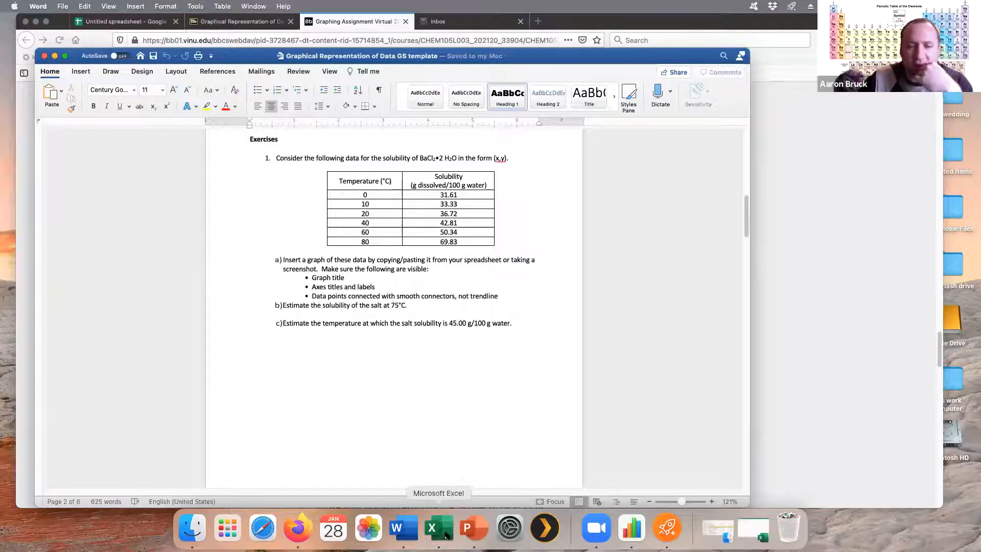
Switch to the blank Excel workbook and move its window clear of the Word document's edge
click(762, 534)
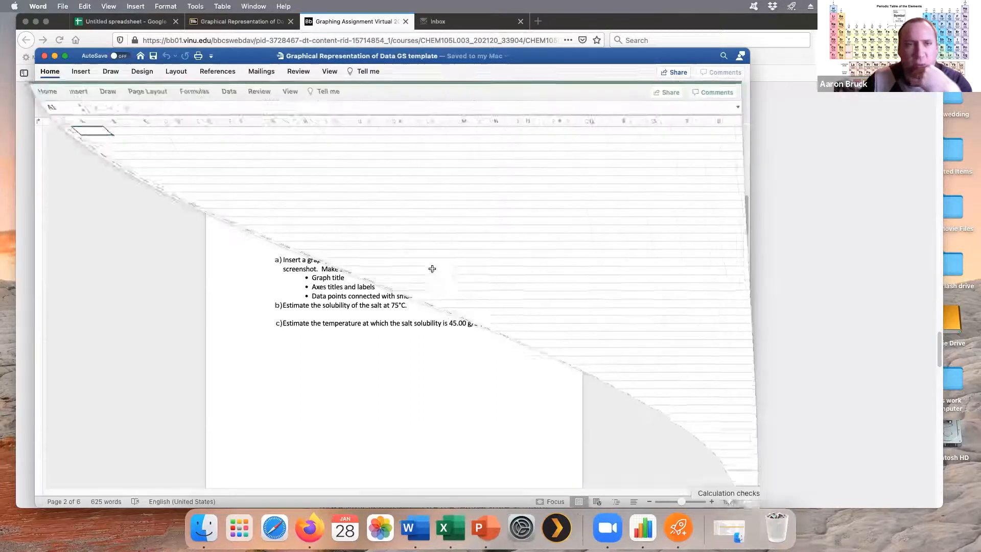
drag(358, 70, 459, 58)
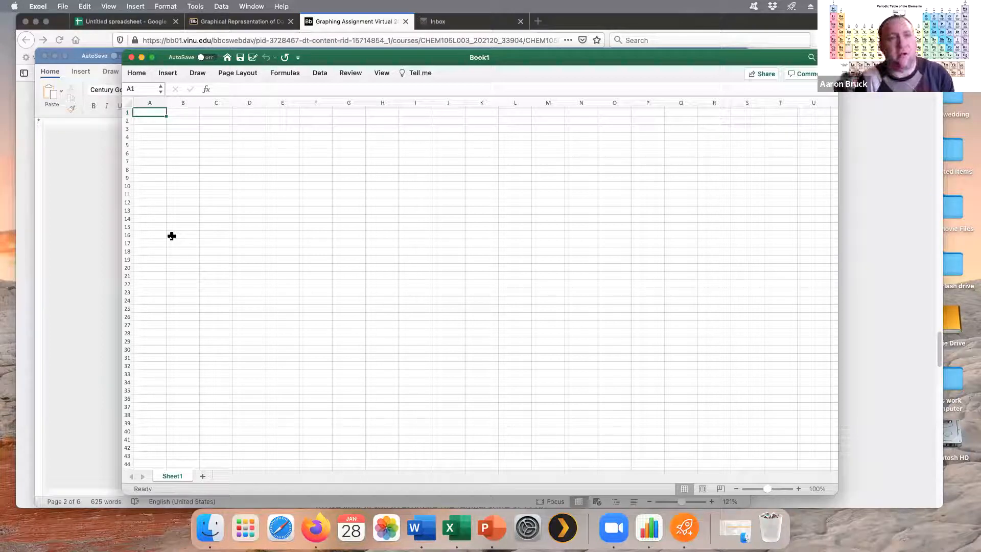
Enter the column headers "Trial #", "Concentration" and "time of reaction" in cells A1 to C1
text(Trail)
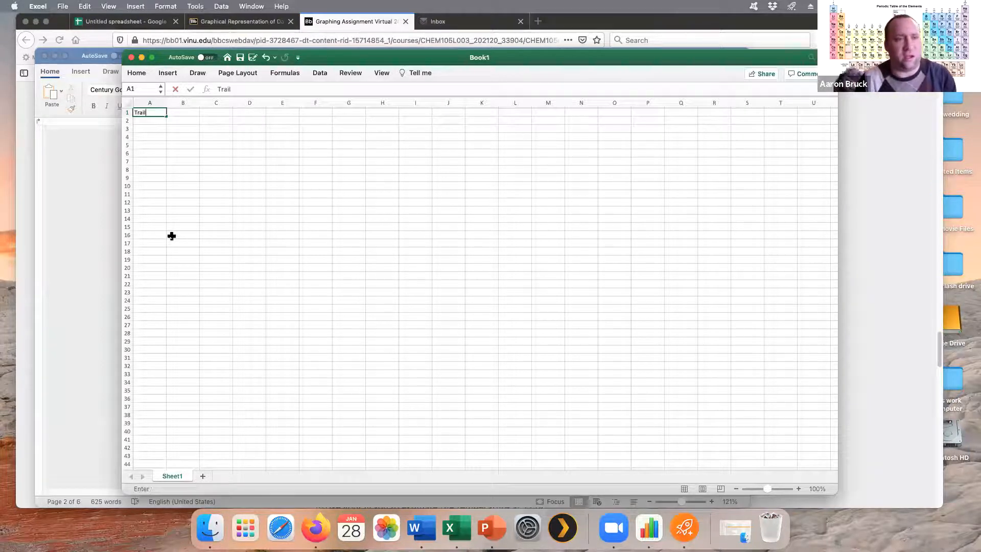
text(ial #)
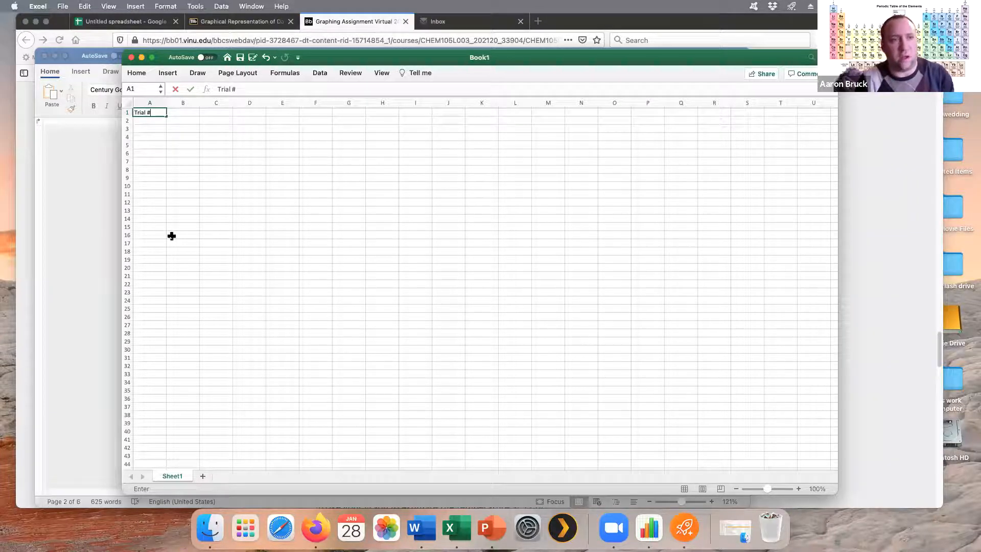
key(Tab)
text(')
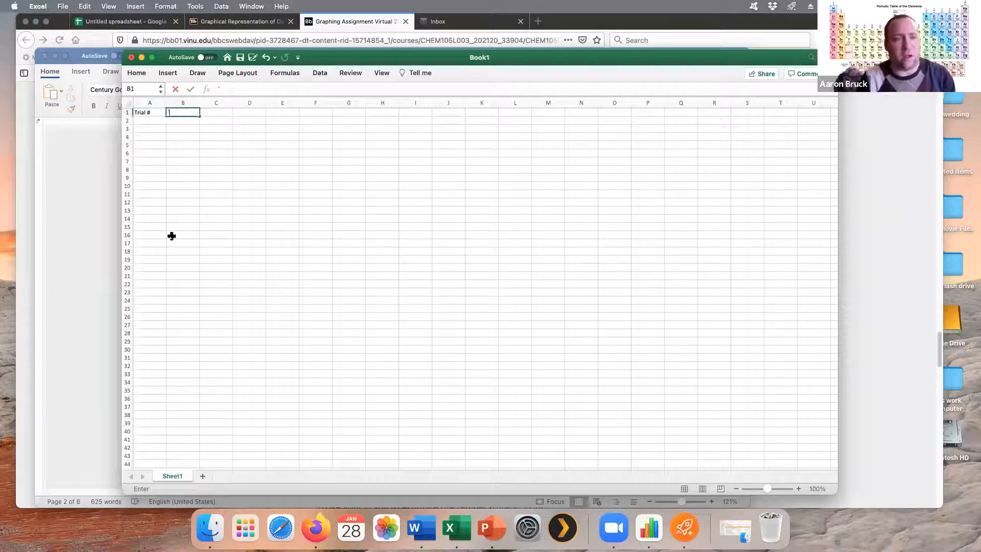
key(BackSpace)
text(Concenr)
text(raion o)
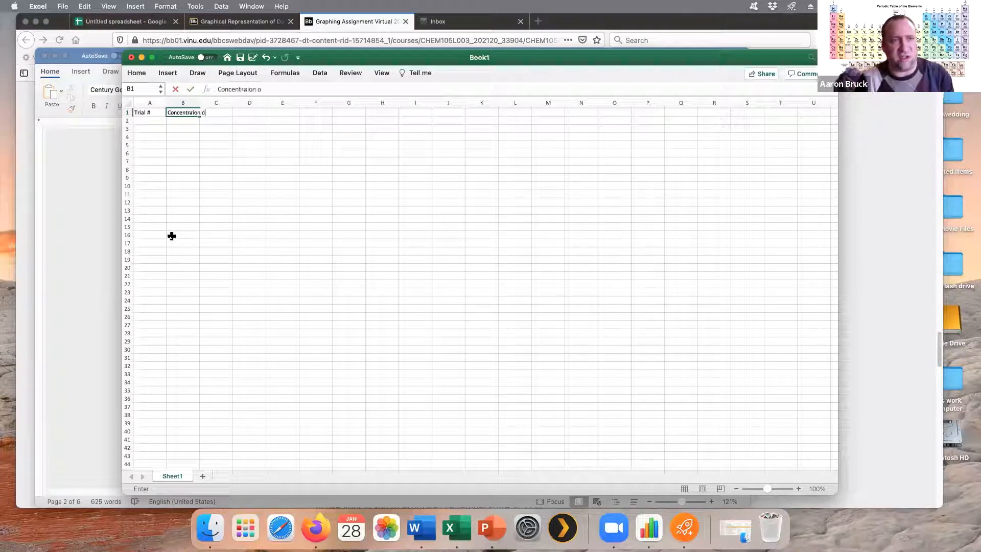
key(BackSpace)
key(BackSpace)
key(BackSpace)
key(BackSpace)
key(BackSpace)
text(tion)
key(Tab)
text(time of reaction)
key(Return)
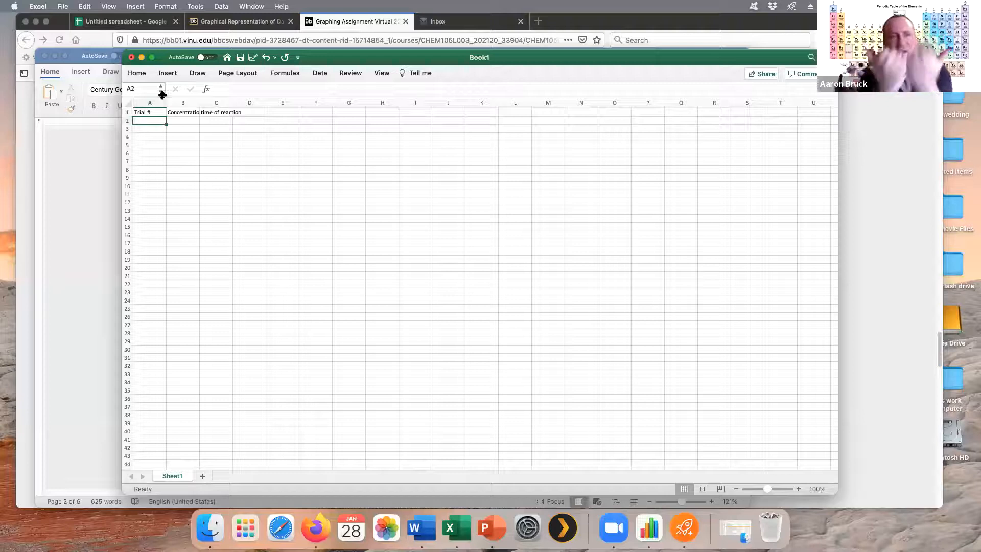
Fit columns A to C to their header text and widen the Trial # column slightly
drag(167, 101, 201, 116)
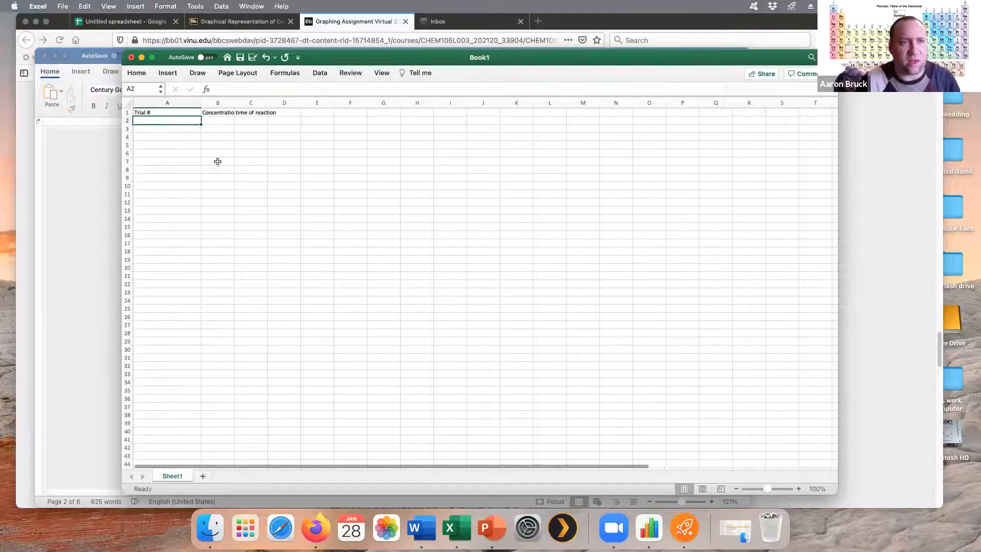
double_click(200, 105)
double_click(186, 104)
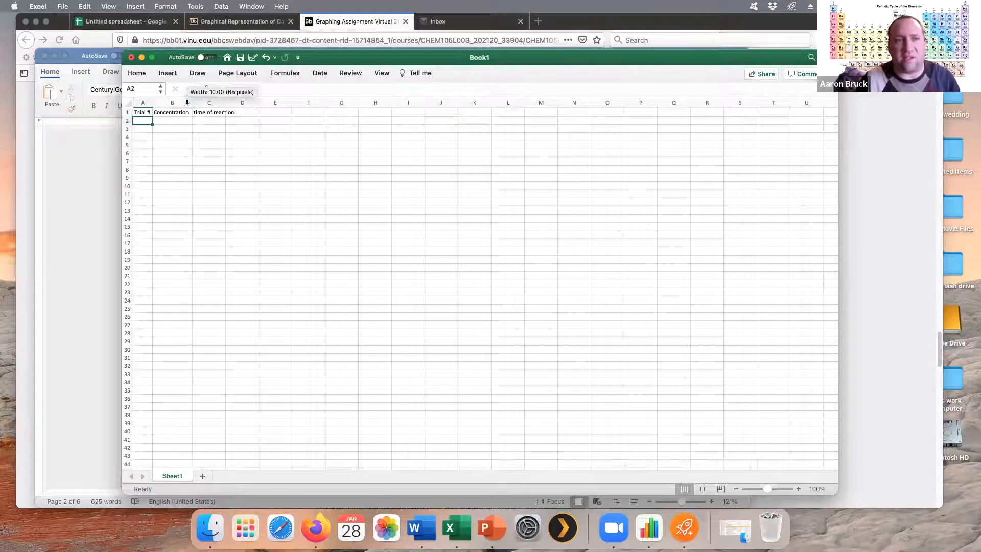
double_click(225, 103)
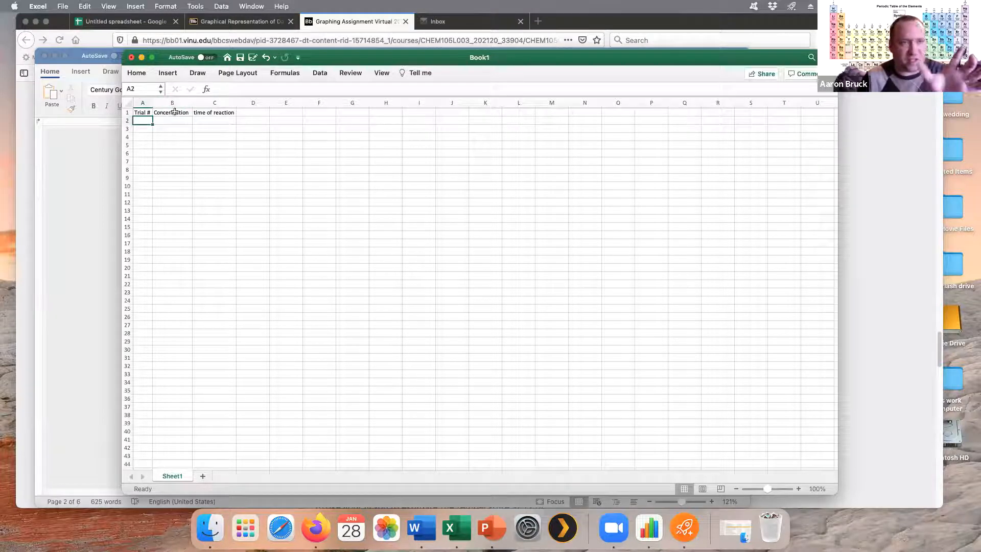
drag(153, 100, 171, 105)
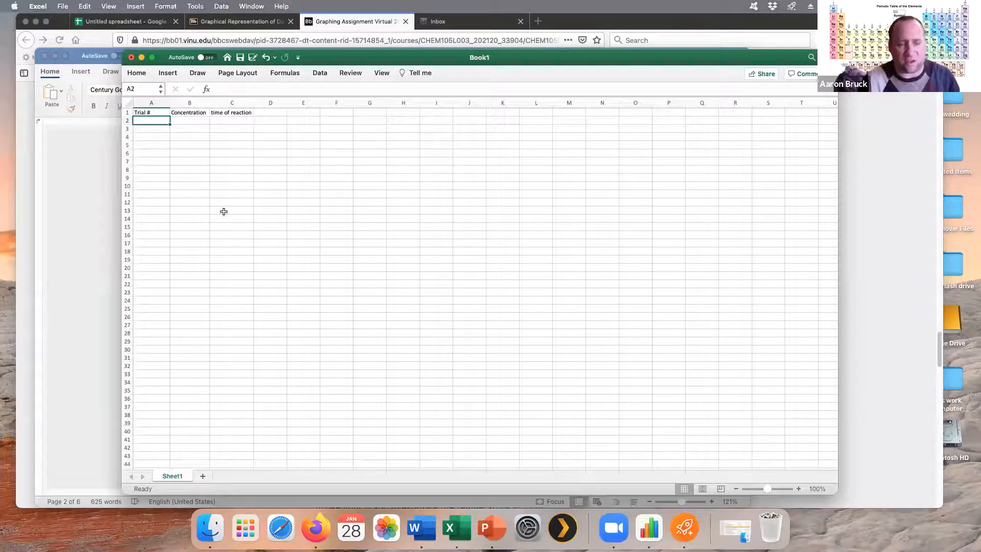
Enter the trial numbers 1, 2 and 3 in the cells below the Trial # header
text(1)
key(Return)
text(2)
key(Return)
text(3)
key(Return)
key(Tab)
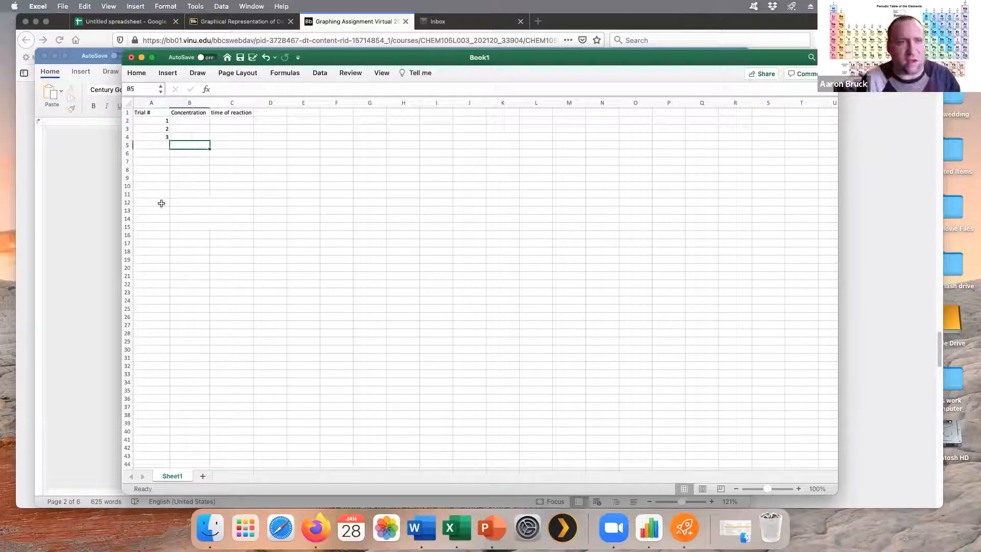
Clear all sample entries from the range A1:C8
drag(149, 113, 231, 168)
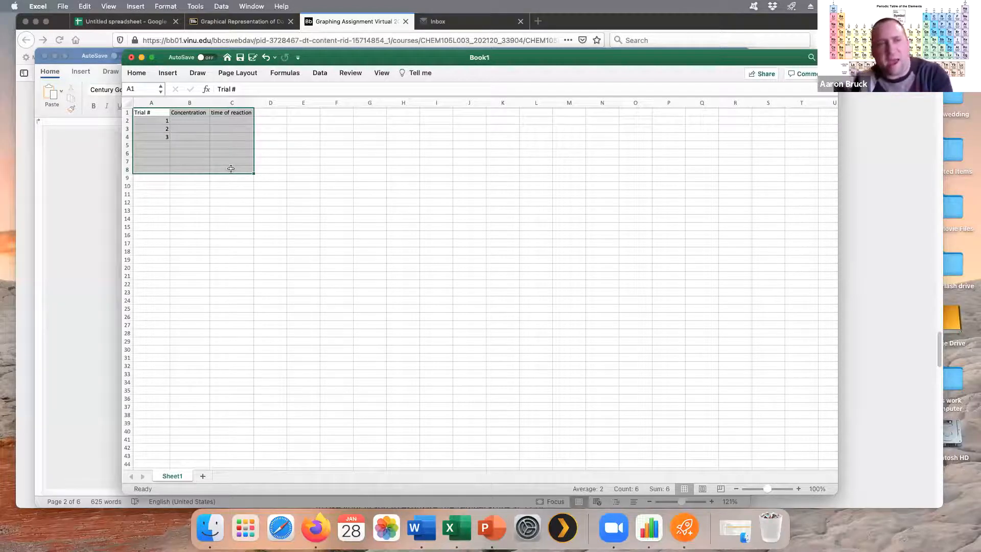
key(Delete)
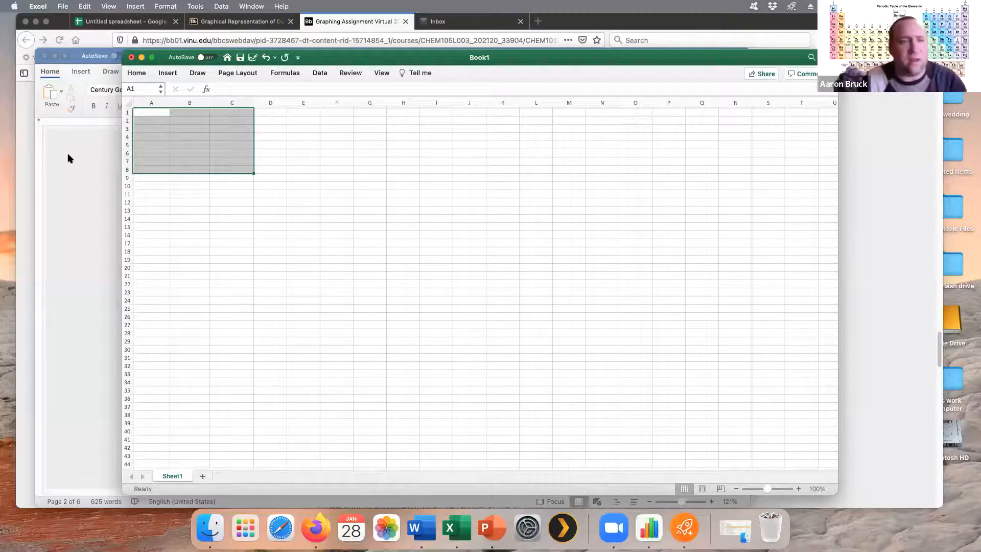
Copy the temperature and solubility table from the Word document into the worksheet at A1, and widen columns A and B
click(83, 182)
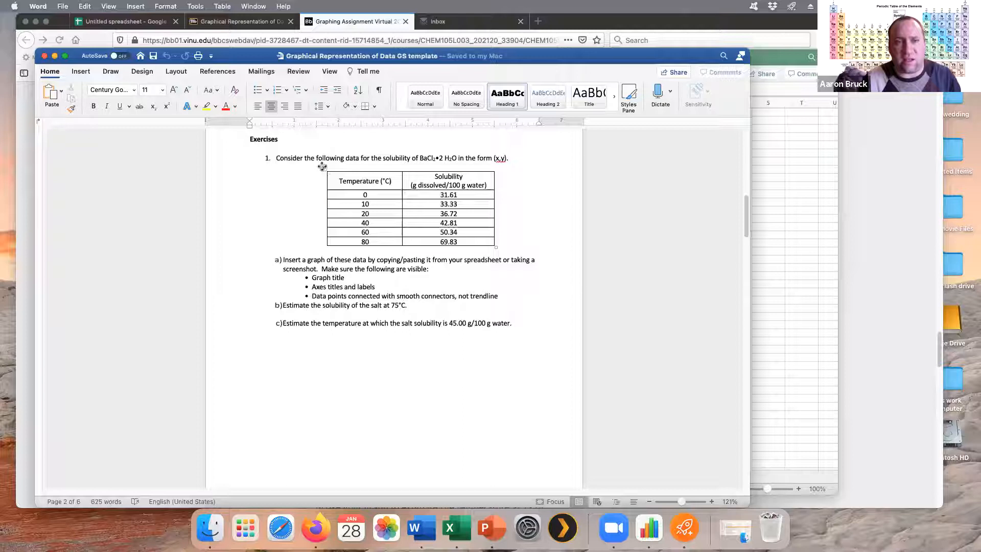
click(322, 169)
key(super+c)
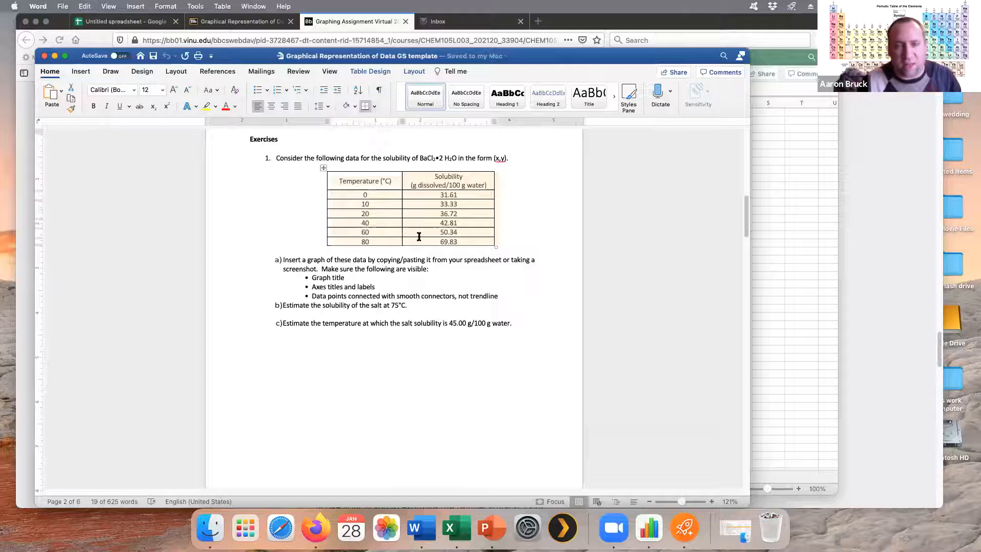
click(792, 161)
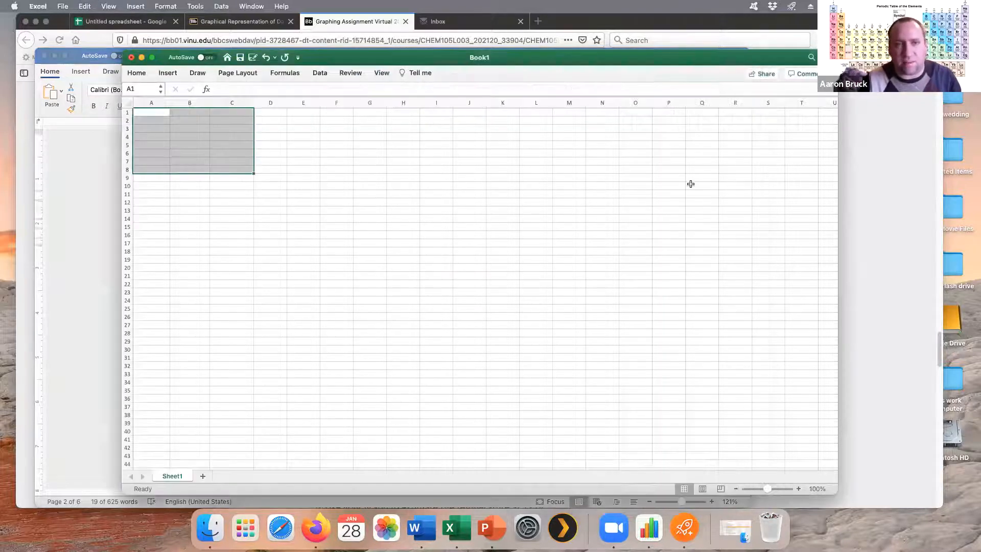
click(139, 113)
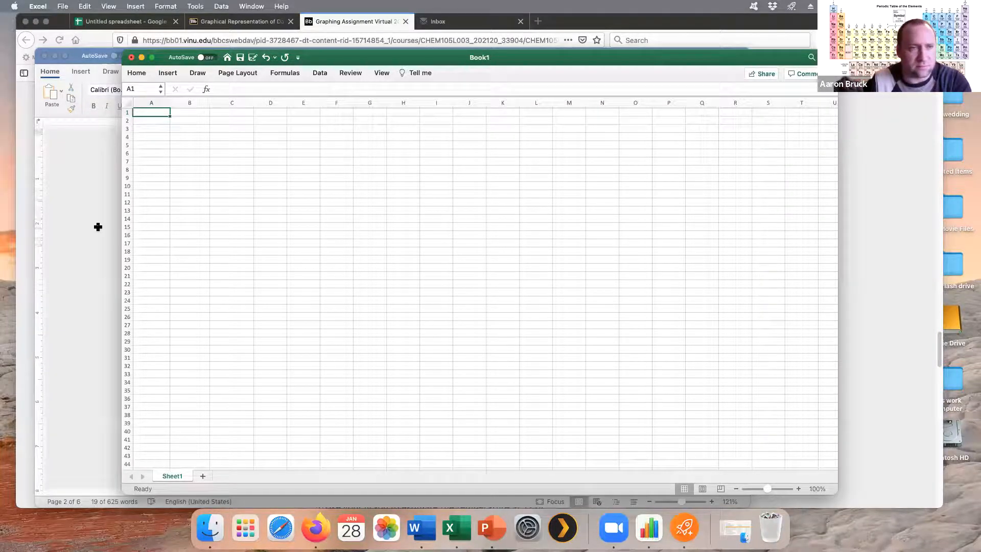
key(super+v)
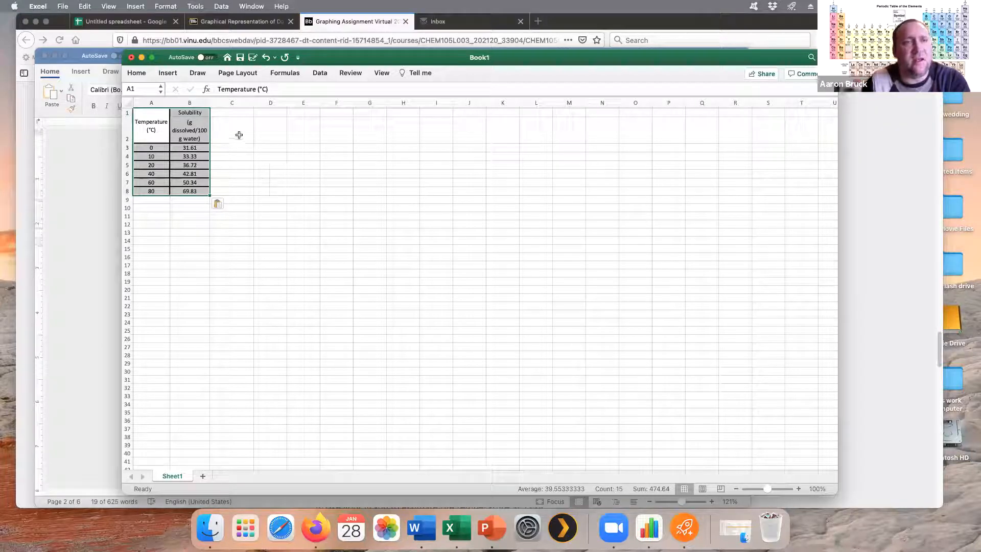
drag(171, 107, 224, 104)
click(195, 212)
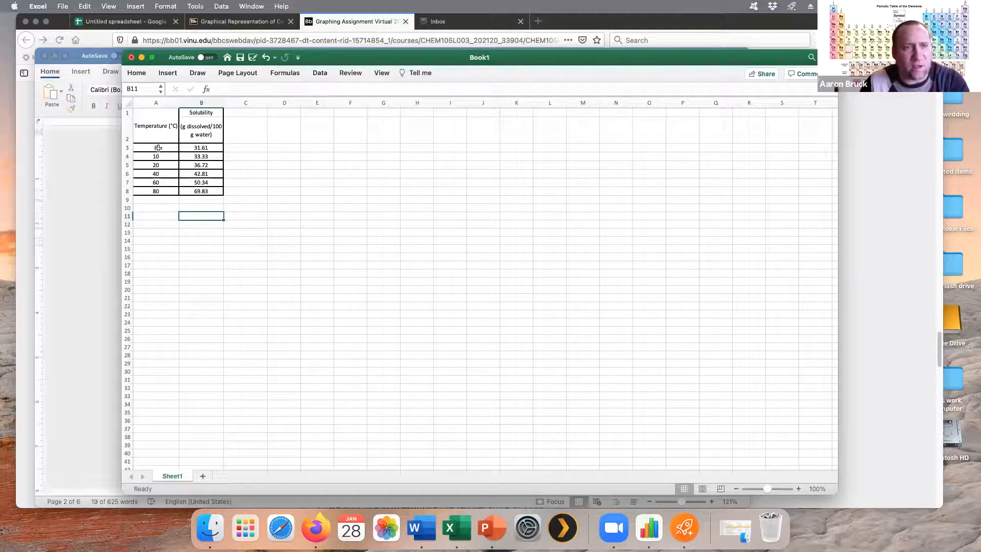
Apply the Number format to the temperature and solubility values in A3:B8
drag(155, 148, 200, 192)
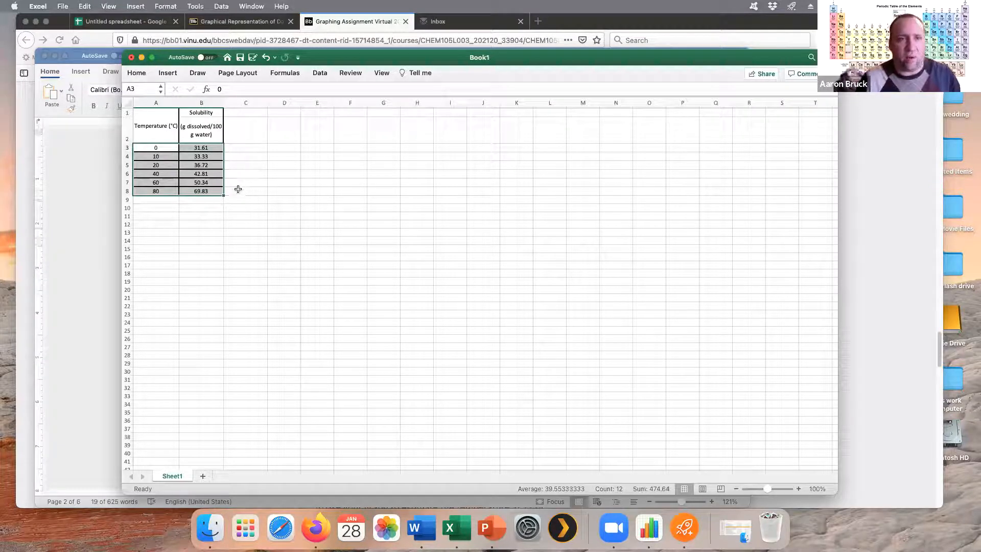
click(321, 73)
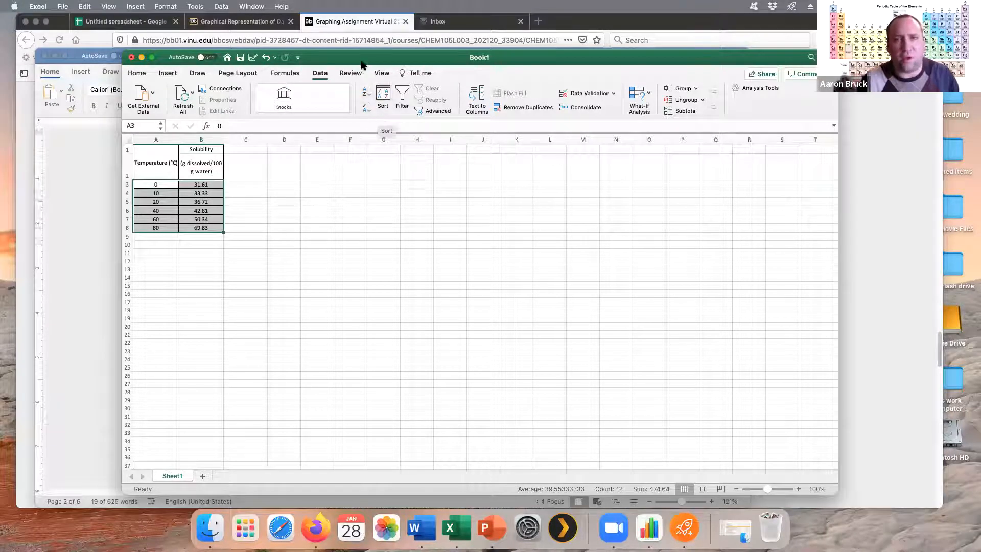
click(351, 73)
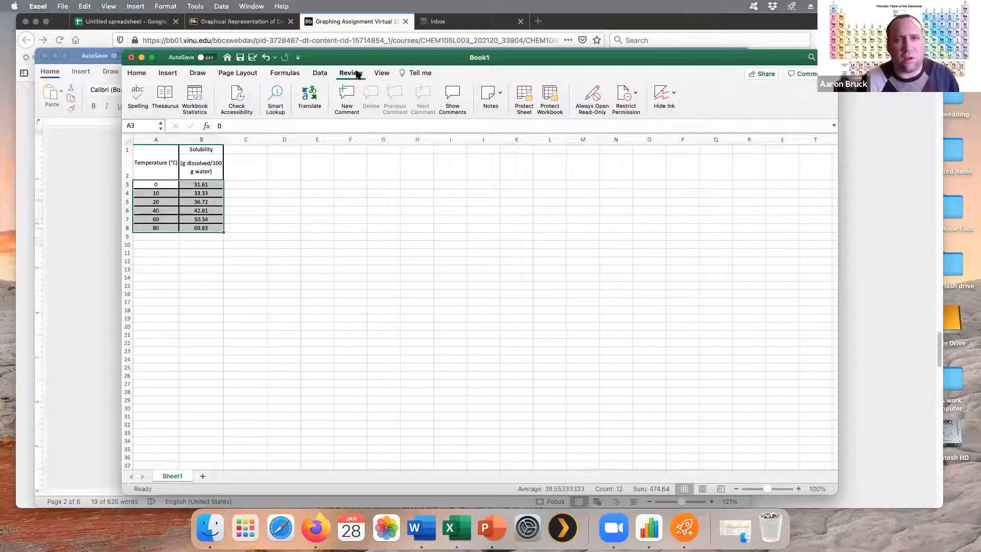
click(137, 73)
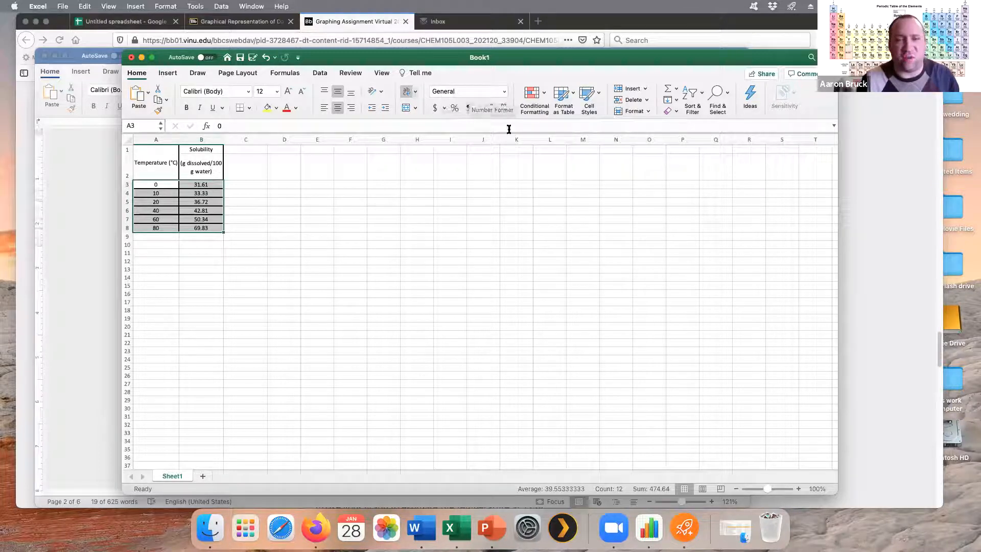
click(503, 93)
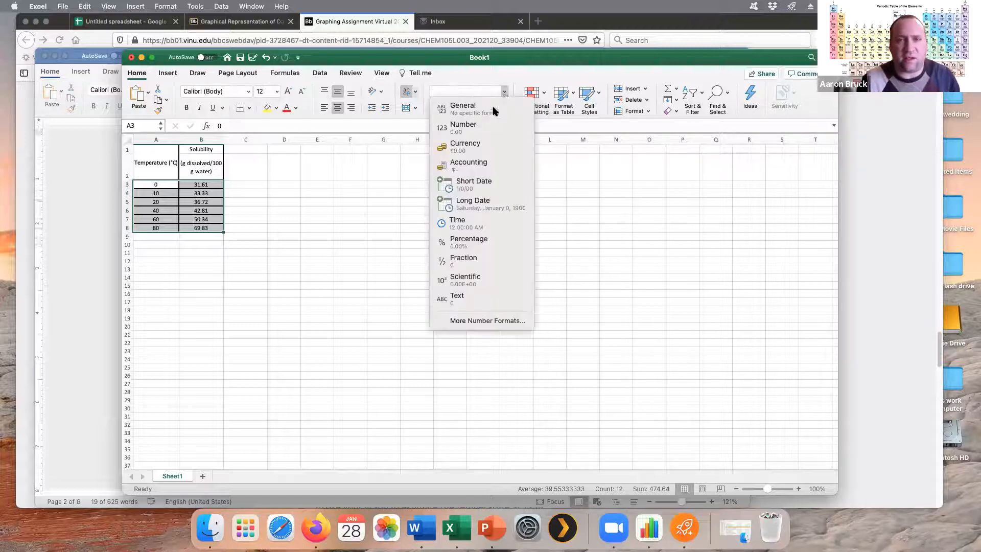
click(480, 127)
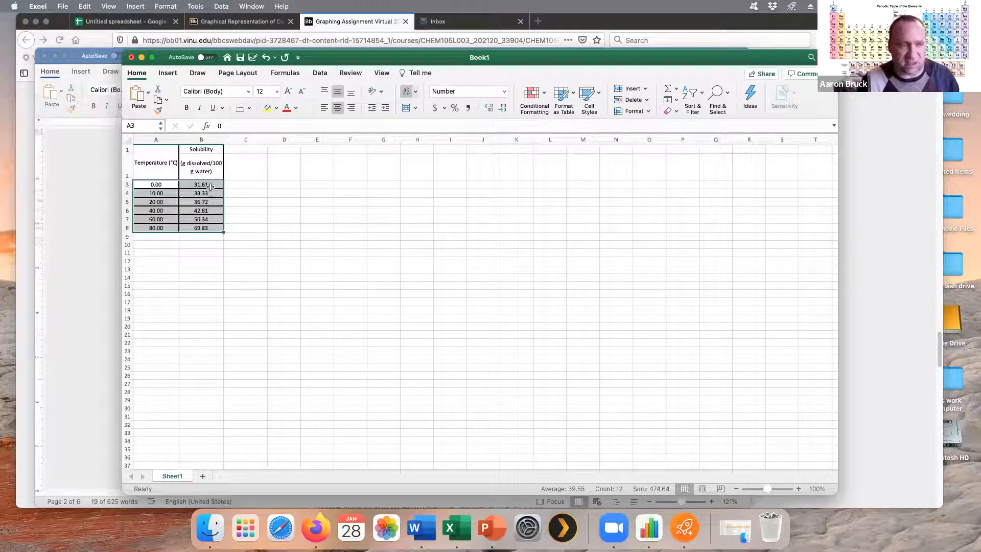
Reduce the temperature values in A3:A8 to one decimal place
click(162, 185)
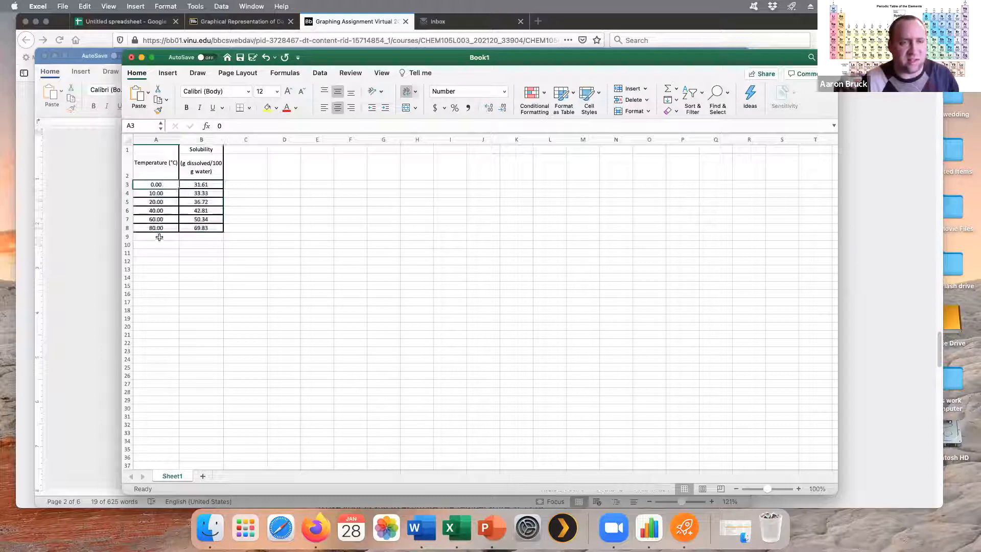
drag(162, 229, 162, 185)
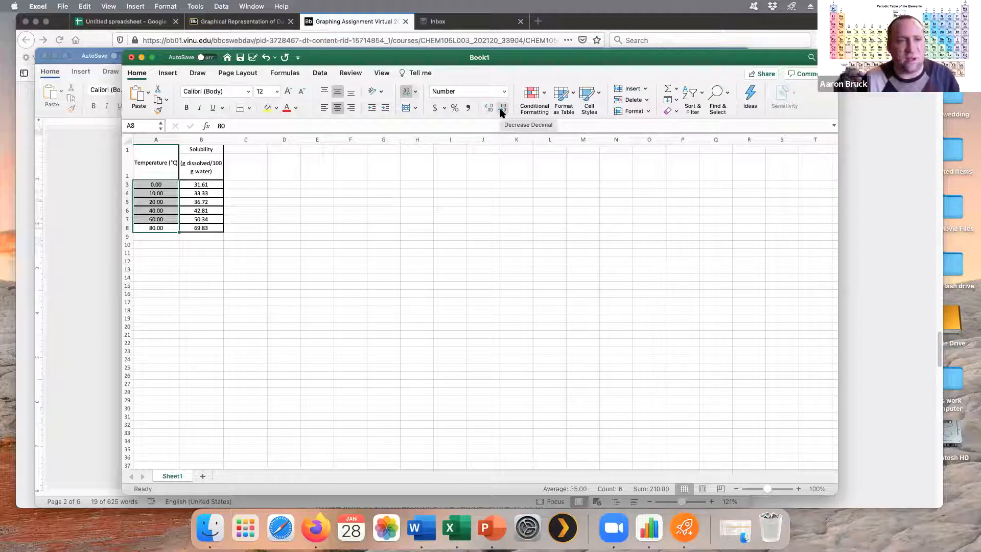
click(502, 113)
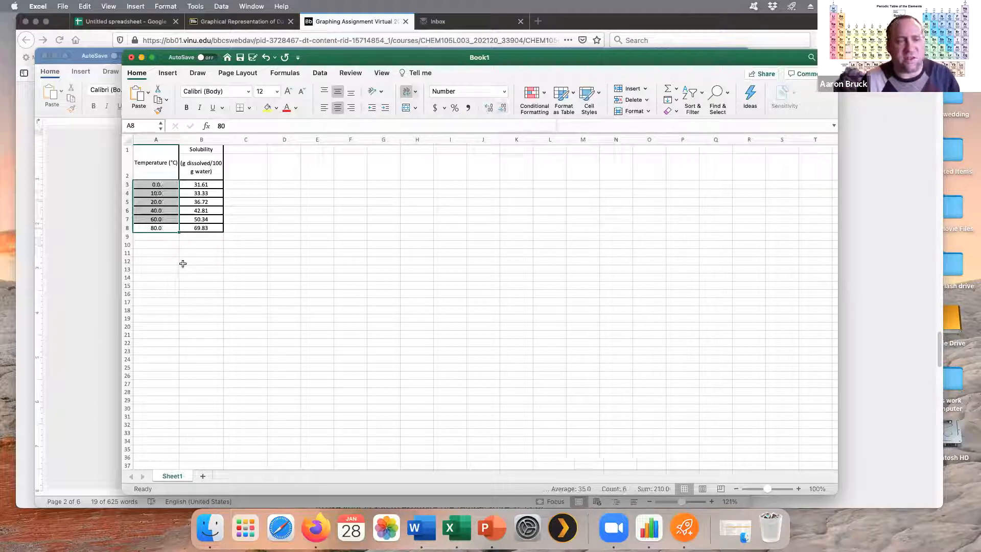
click(207, 265)
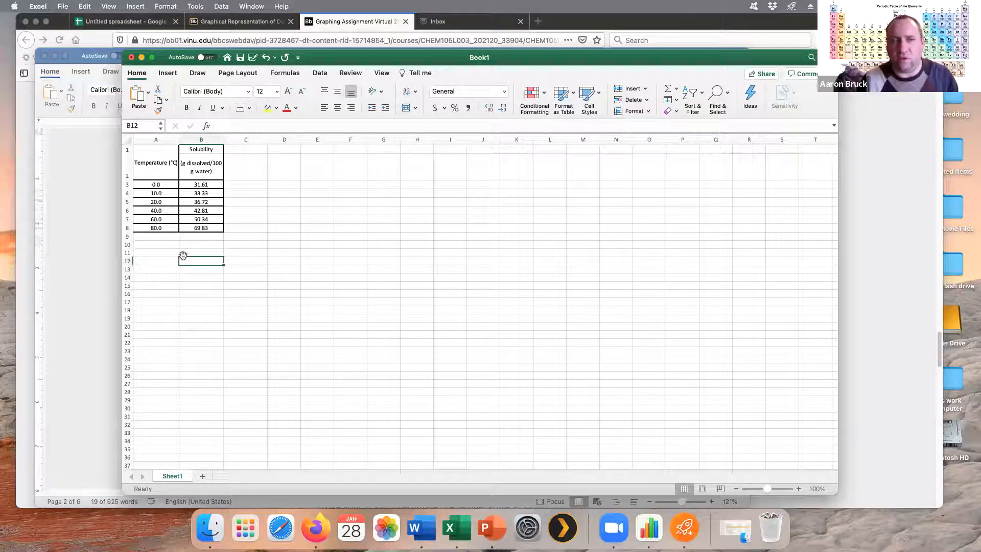
Review the graph requirements in exercise 1a of the Word document, and return to the Excel workbook
click(99, 238)
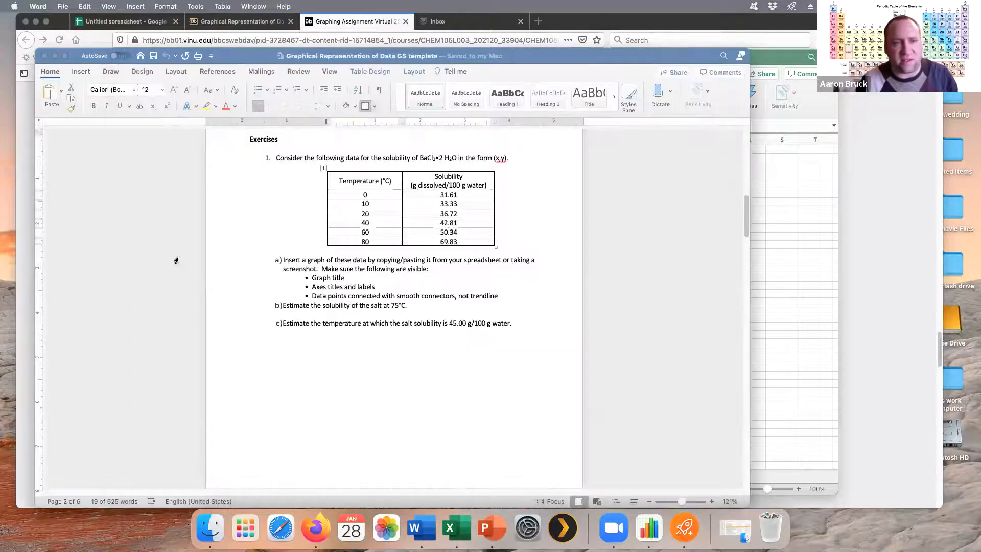
click(290, 262)
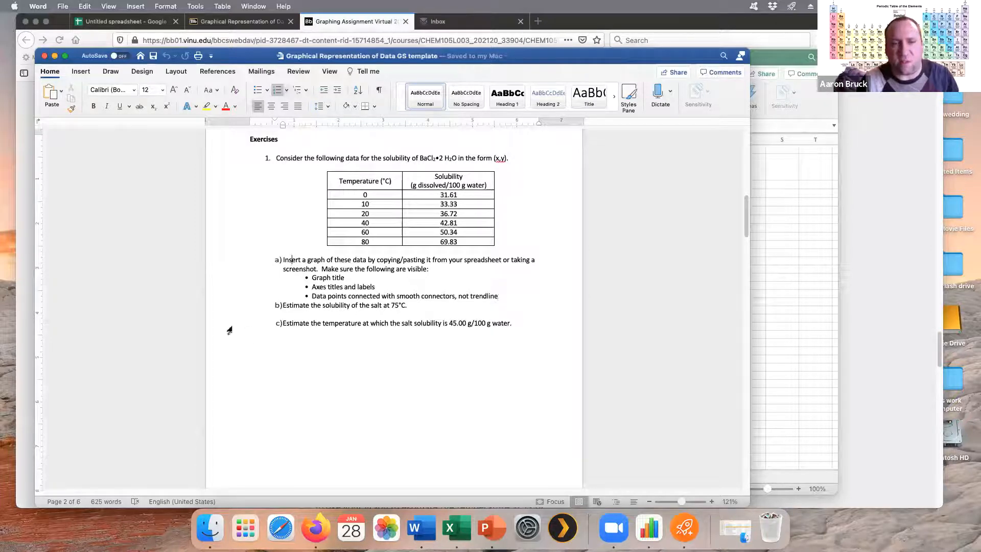
click(779, 286)
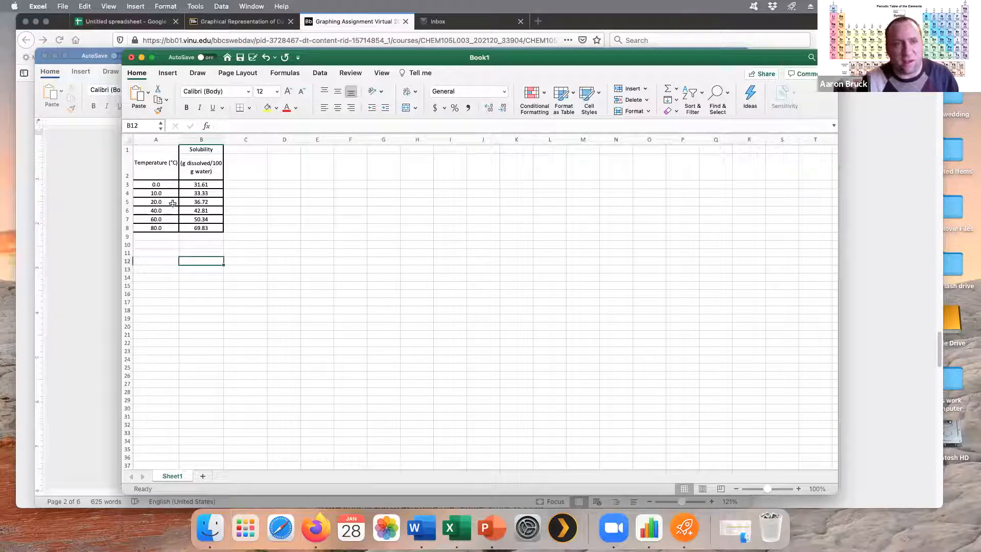
Insert an empty chart on the worksheet without any data range selected
click(172, 75)
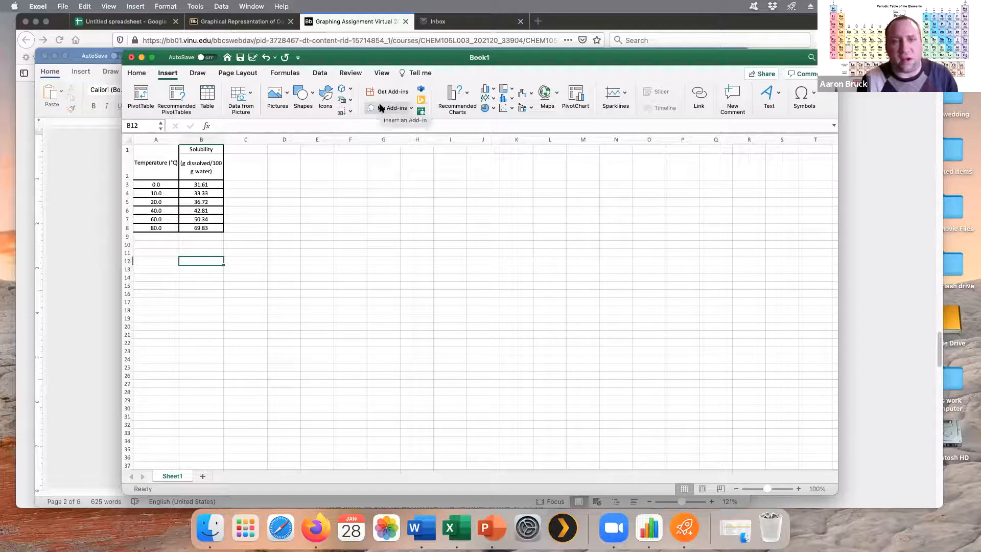
click(492, 100)
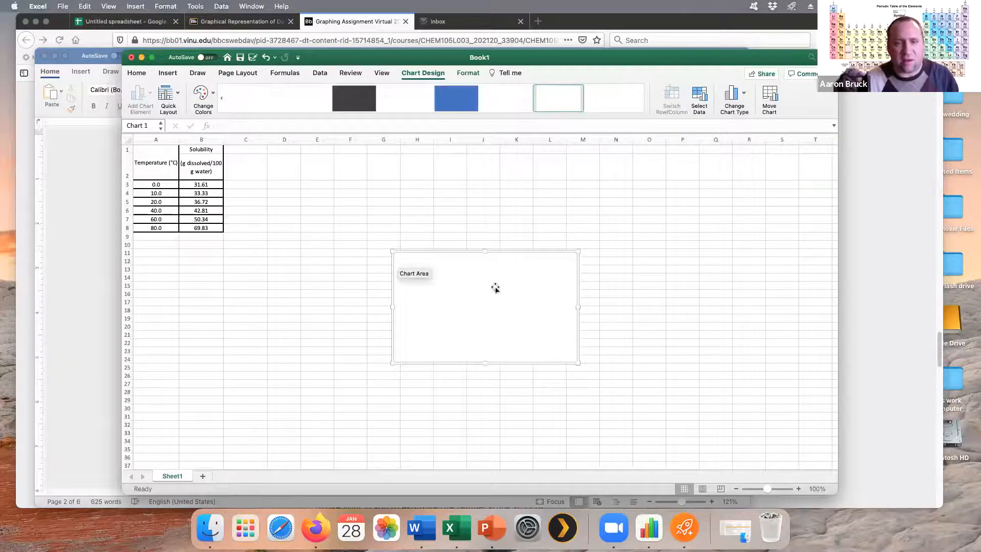
Move the empty chart beside the data table and add a data series named "Solubility of BaCl2"
drag(471, 284, 367, 206)
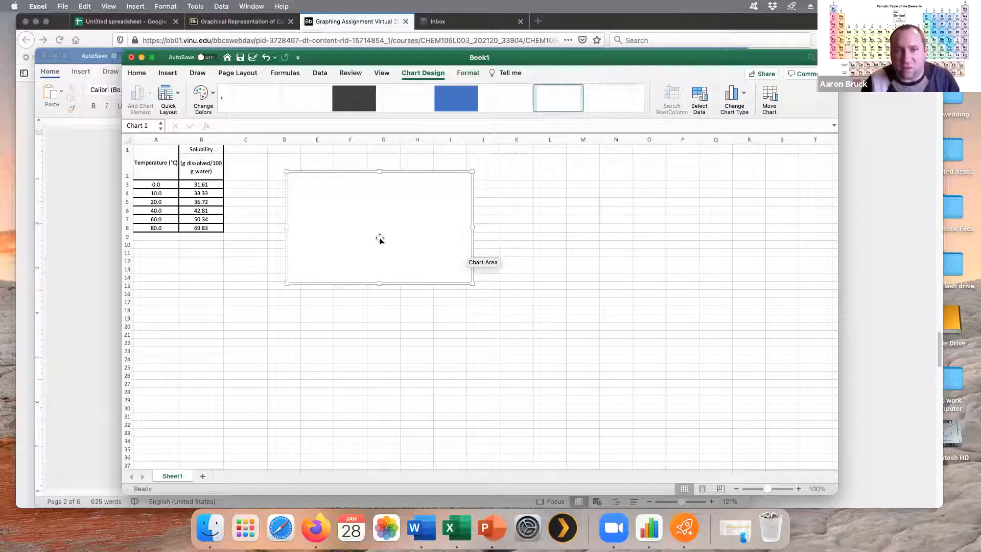
click(699, 111)
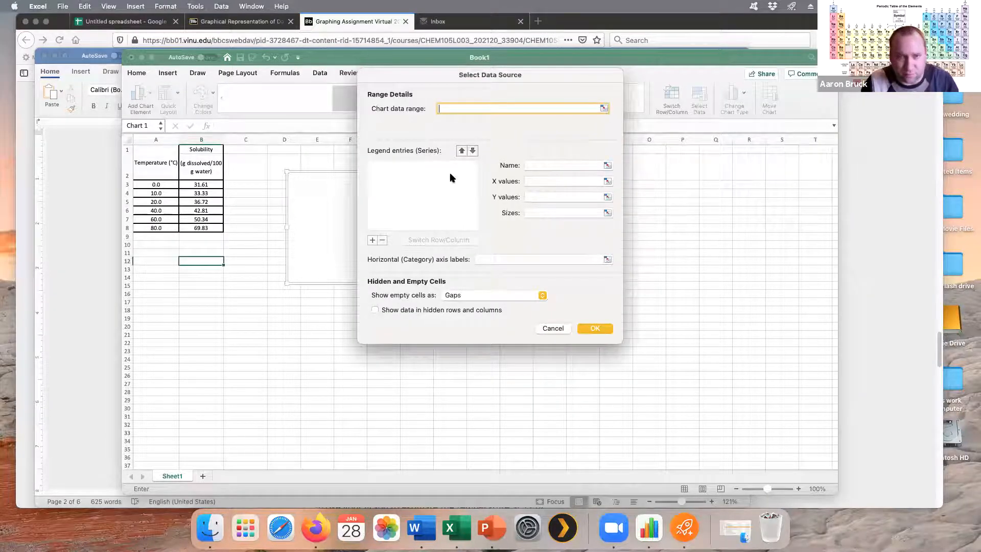
click(373, 241)
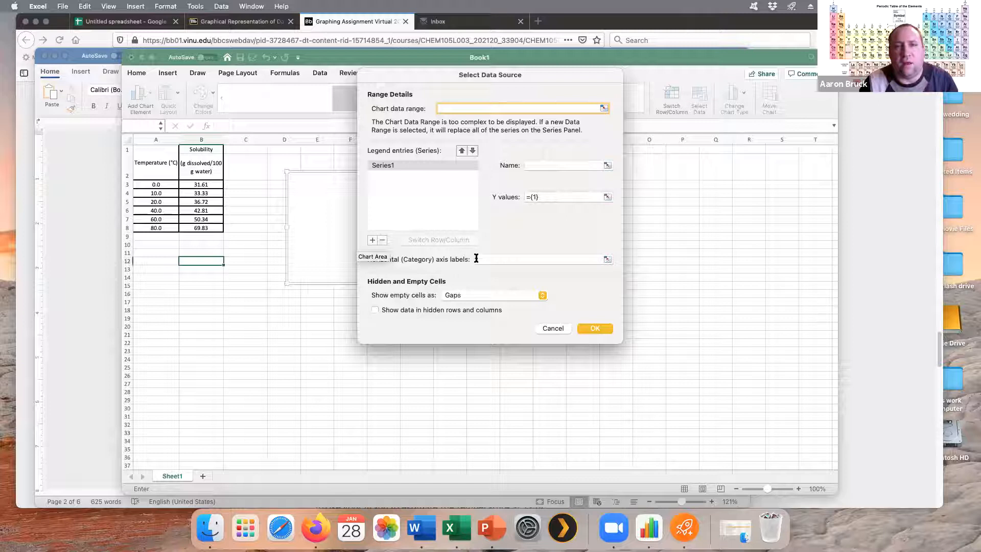
click(556, 165)
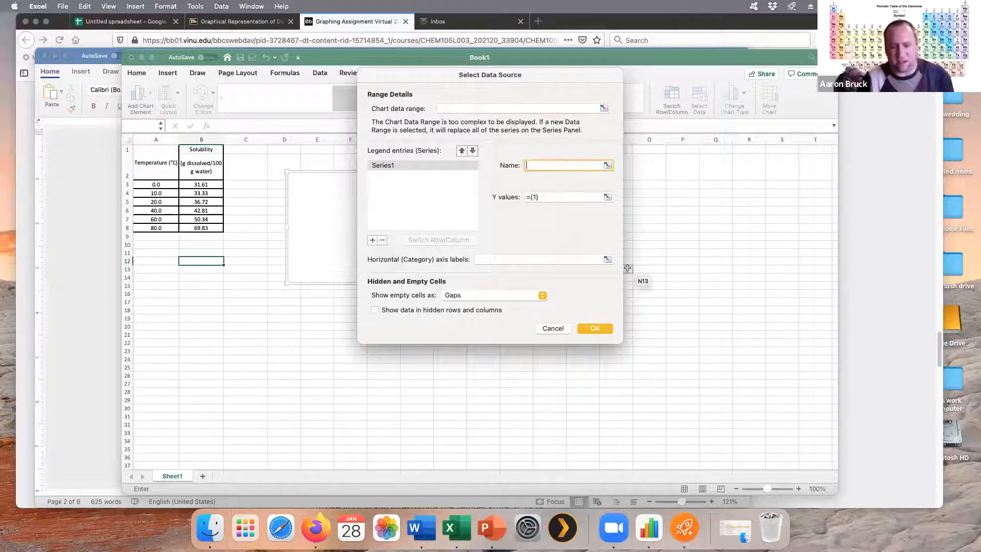
text(Solubility)
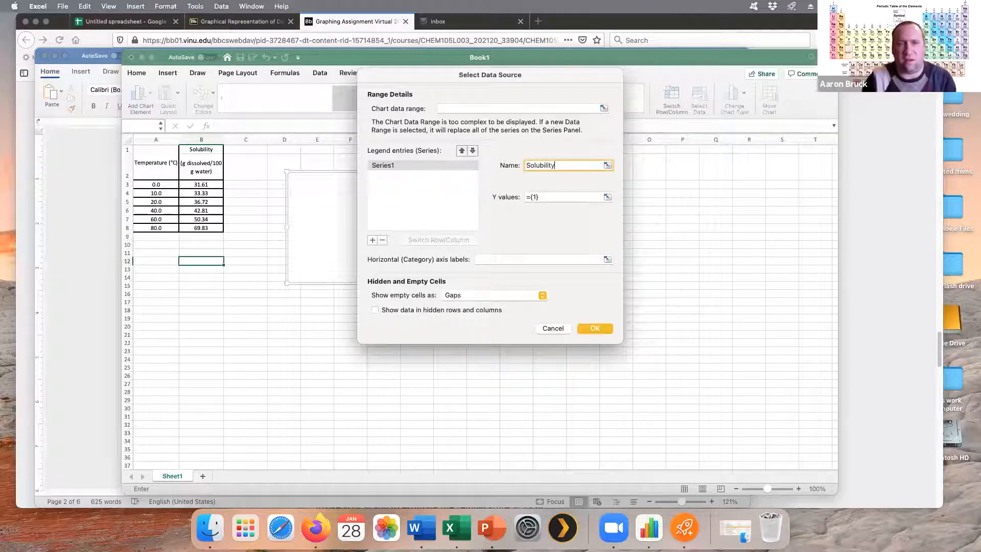
text( of BaCl2)
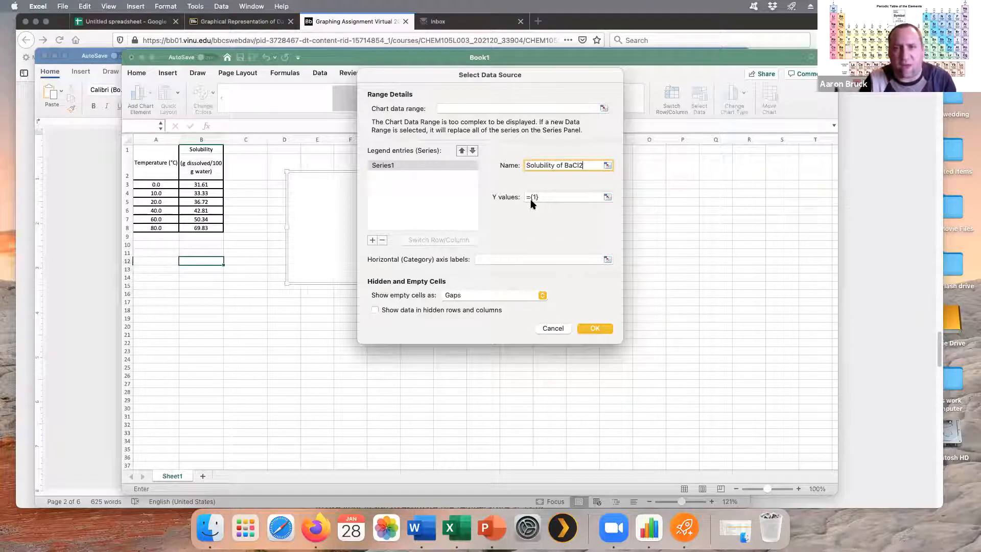
Set the Y values of the chart series to the solubility data in B3:B8
click(607, 197)
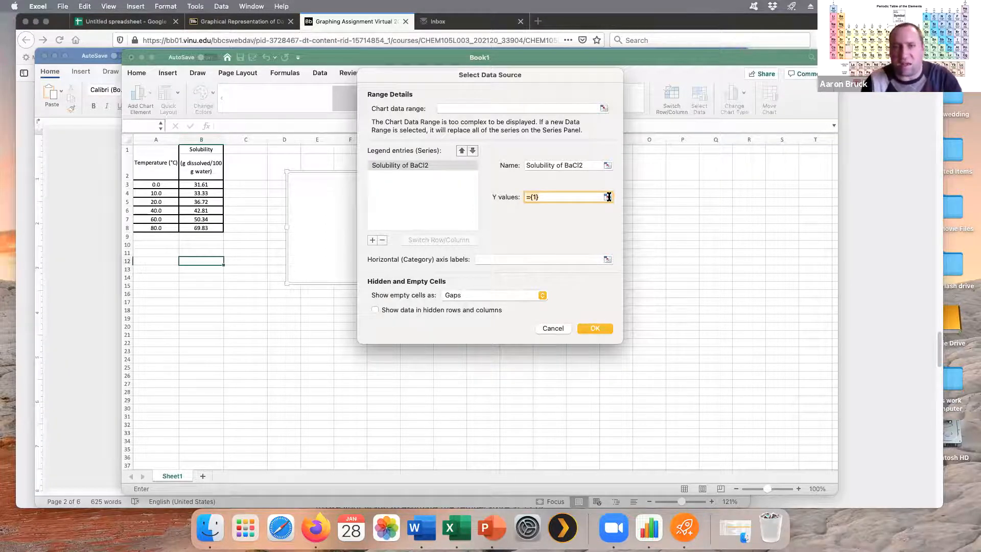
click(607, 197)
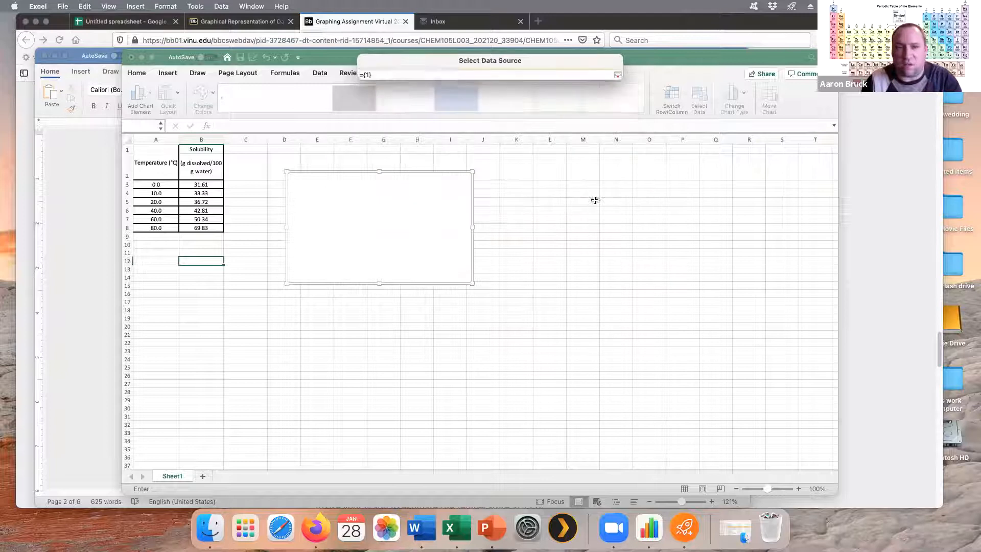
drag(207, 184, 210, 226)
drag(215, 191, 212, 226)
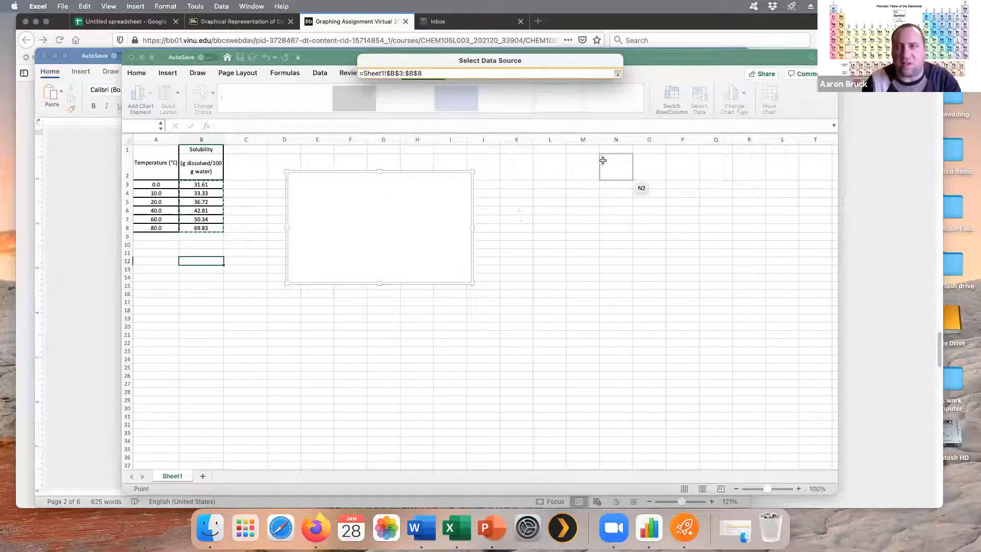
click(618, 74)
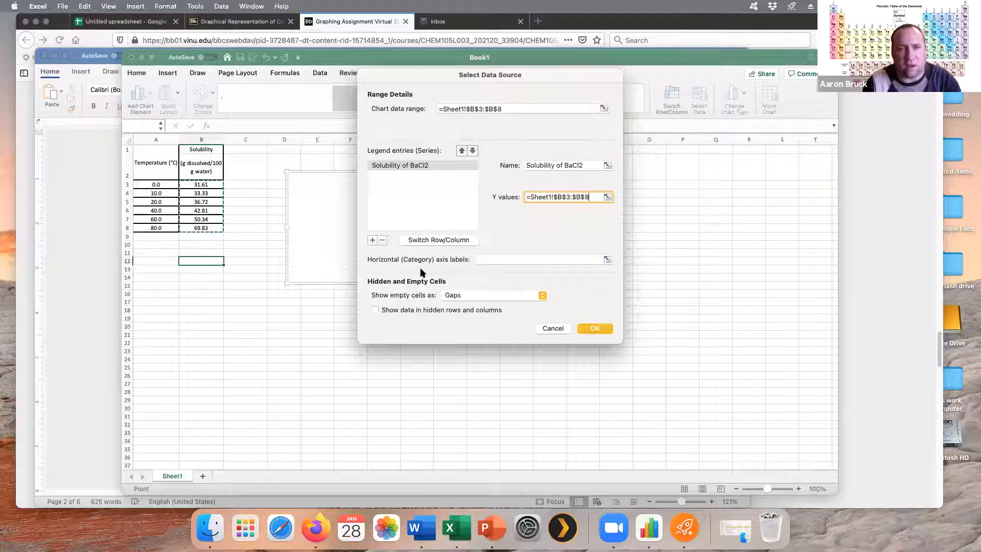
Use the temperatures in A3:A8 as the horizontal axis labels, apply the data source, and enlarge the chart
click(607, 260)
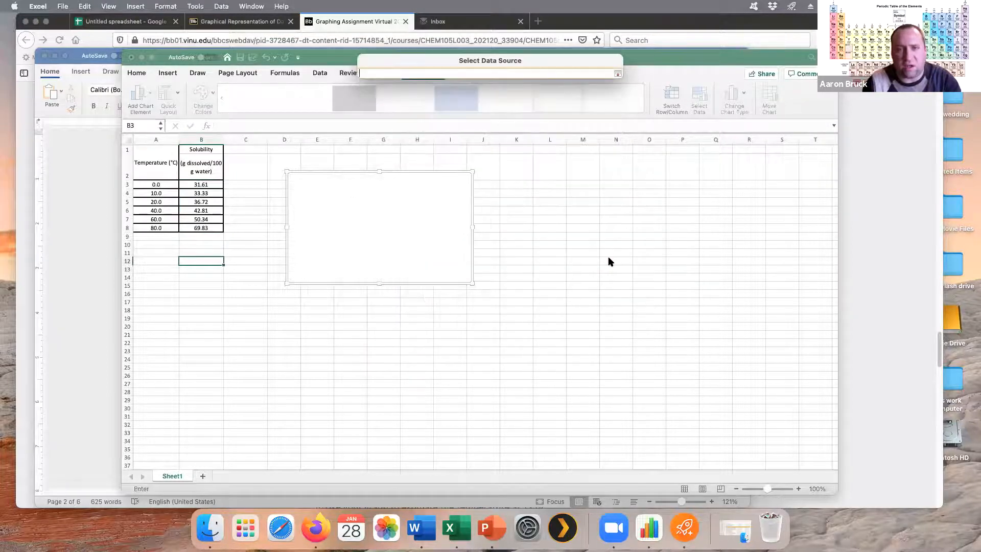
drag(156, 185, 156, 229)
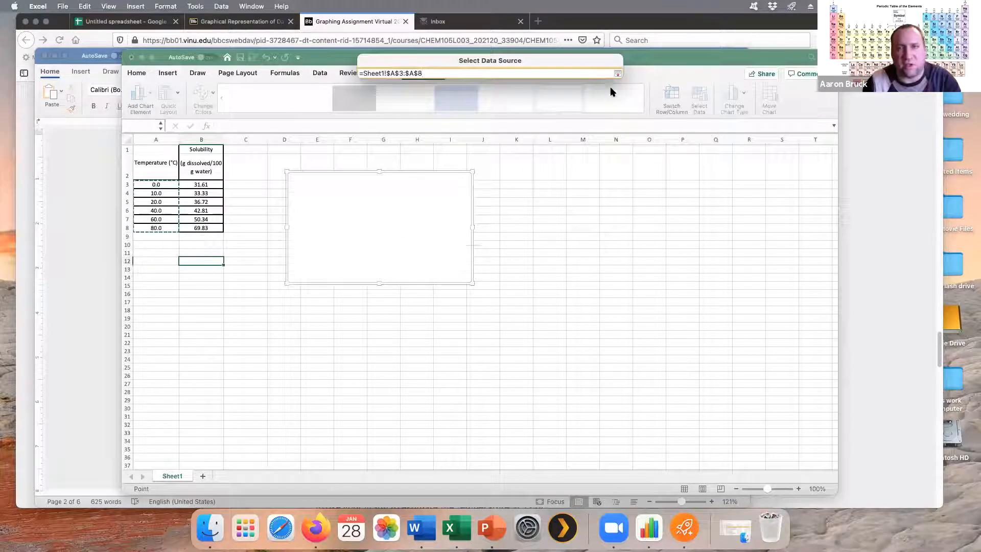
click(618, 73)
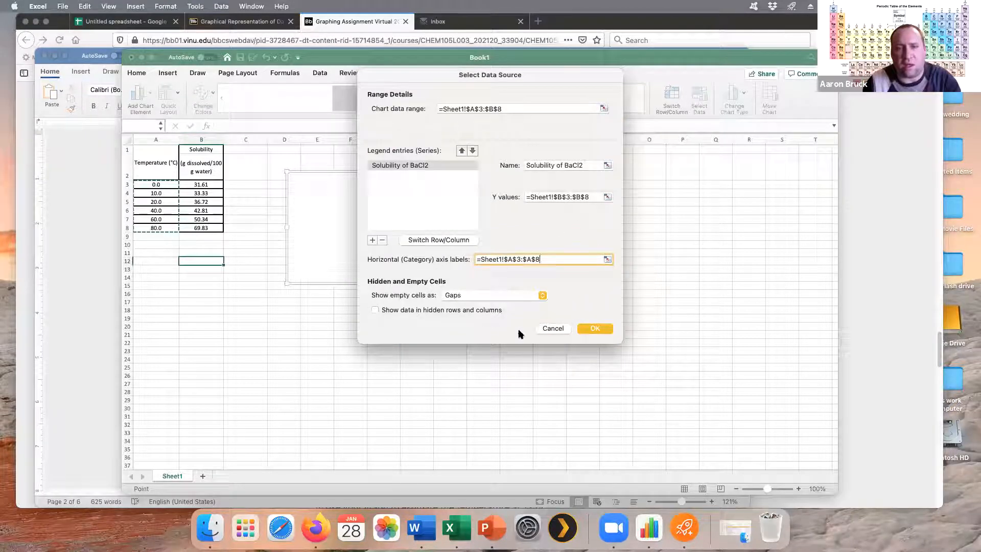
click(598, 332)
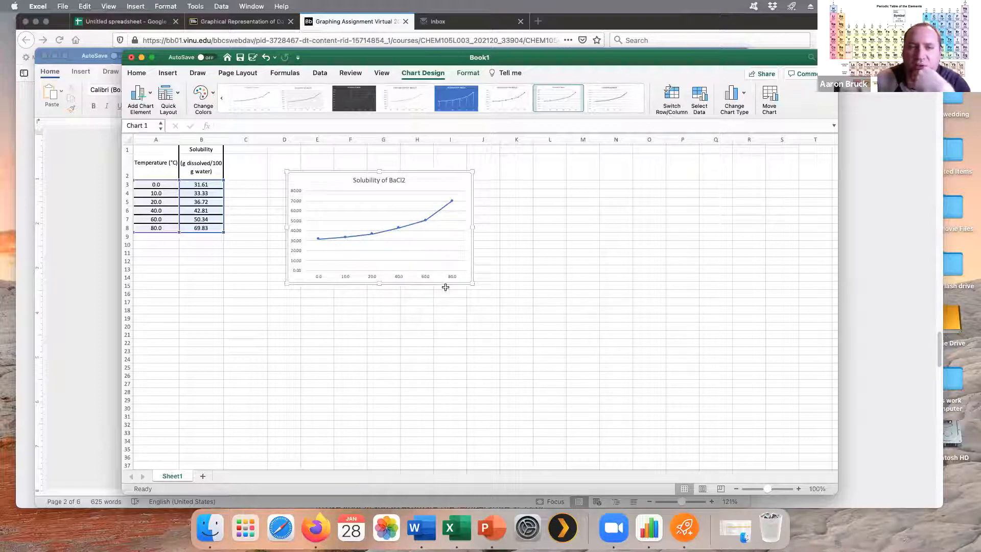
drag(472, 281, 646, 403)
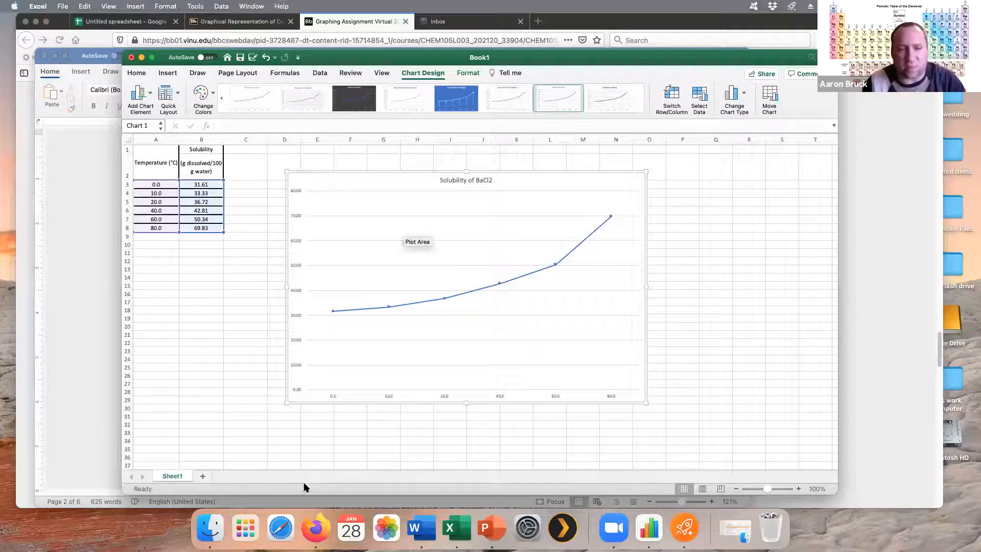
Annotate the chart with vertical lines through the 0.0 and 10.0 points and label their gap "10 deg"
drag(333, 274, 329, 350)
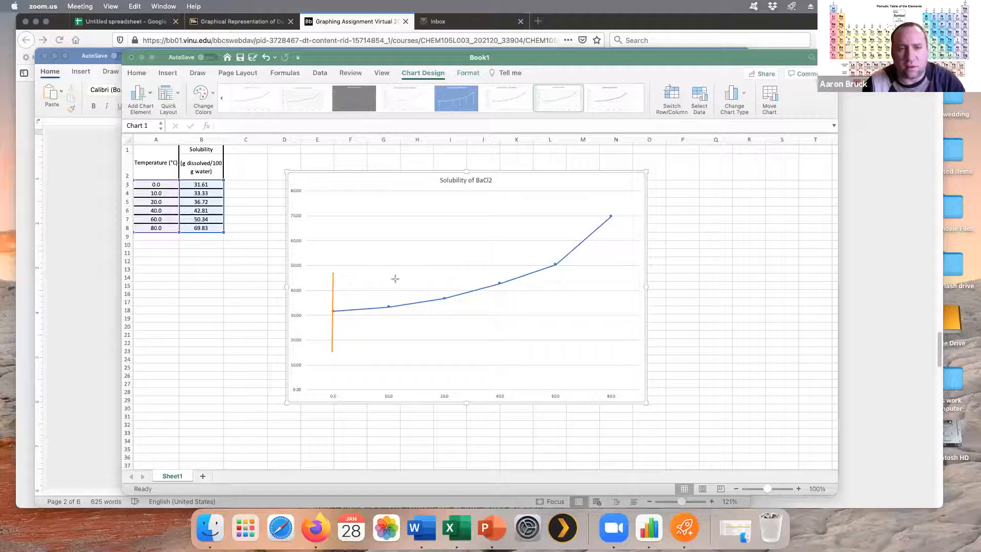
drag(388, 273, 387, 350)
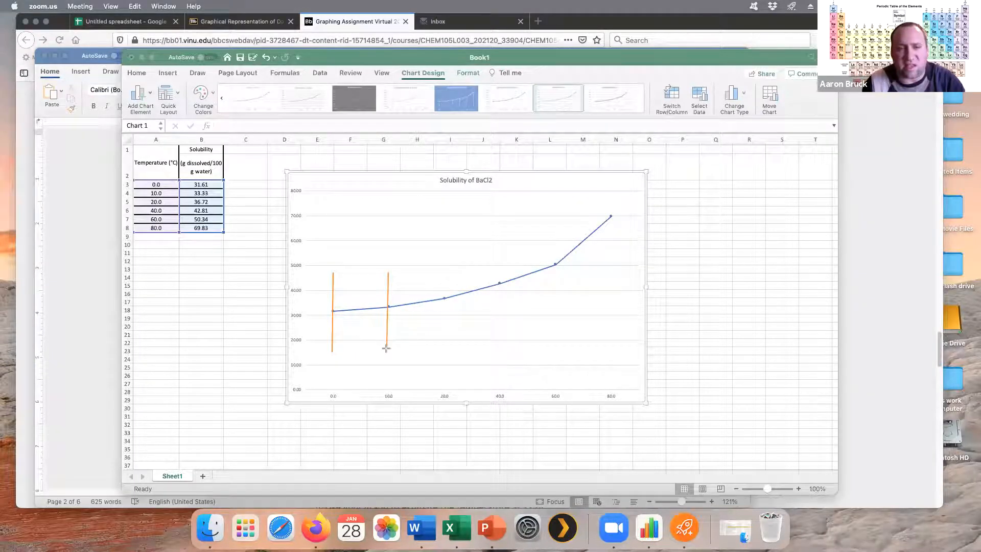
click(352, 269)
text(10 )
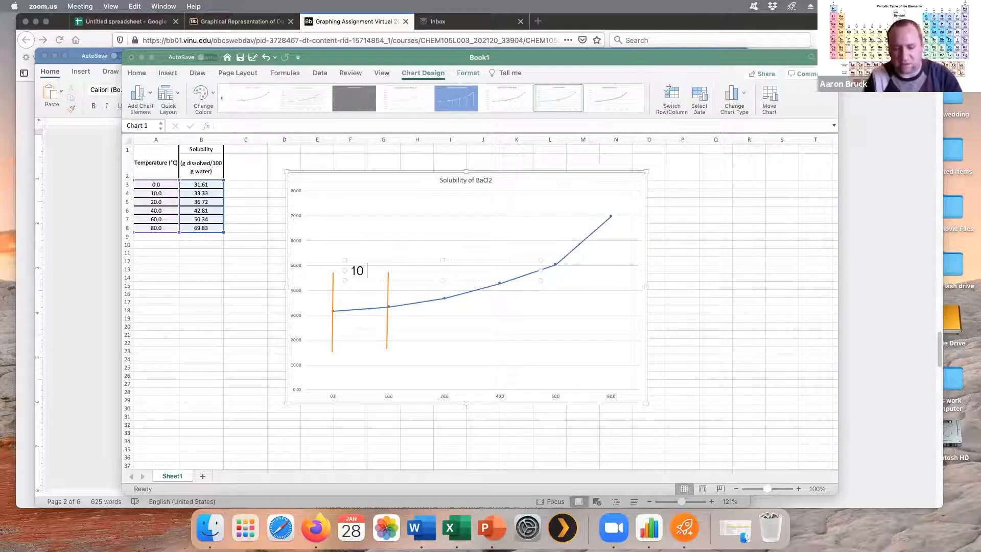
text(deg)
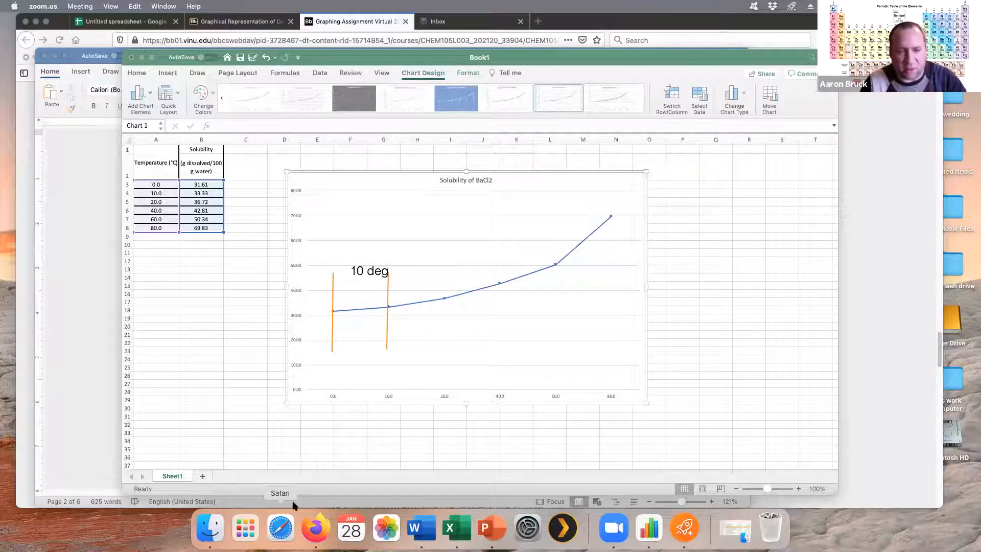
Draw a vertical annotation line through the 20.0 point and label the gap before it "10 deg"
drag(445, 270, 444, 348)
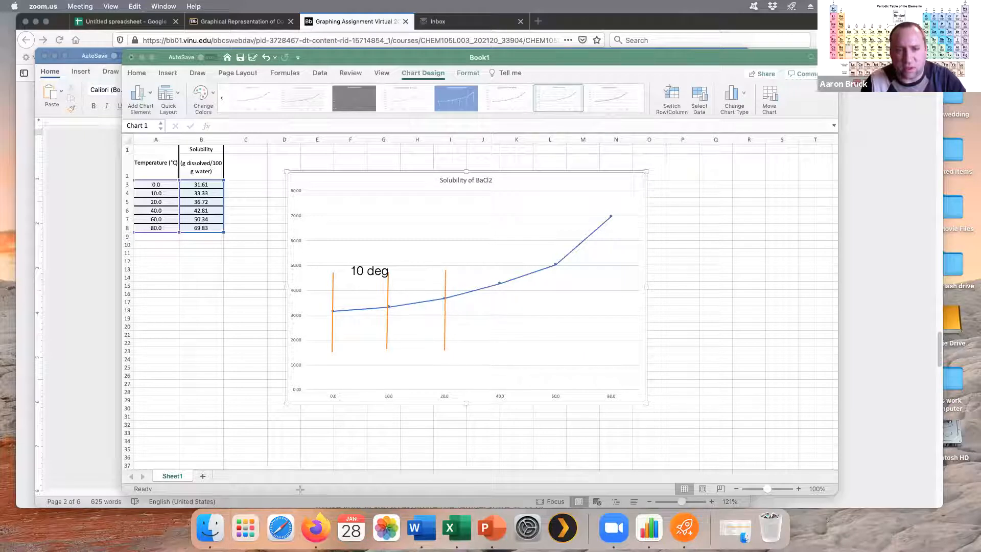
click(404, 279)
text(10 deg)
click(443, 331)
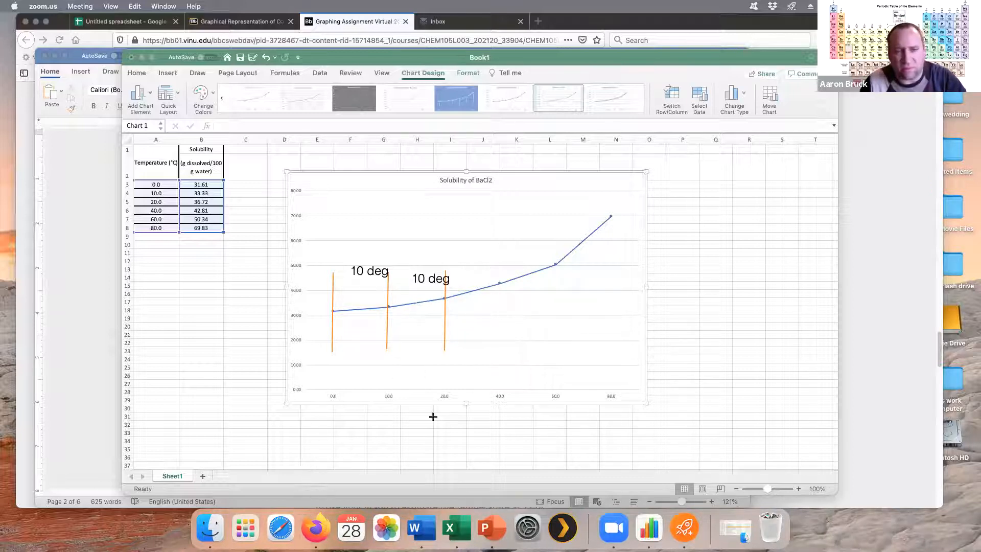
Draw a vertical annotation line through the 40.0 point and label the gap before it "20 deg"
drag(499, 266, 499, 349)
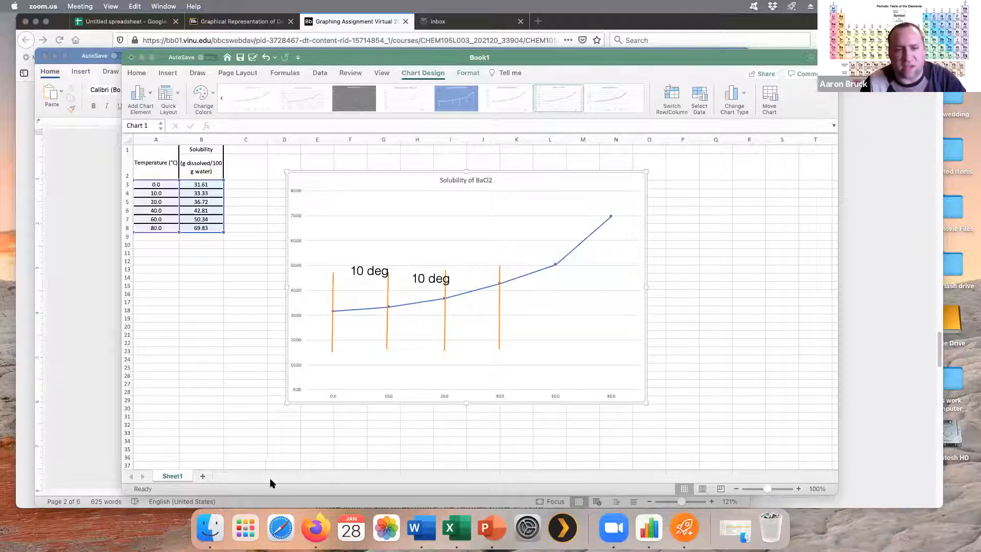
click(451, 345)
text(20 deg)
click(560, 314)
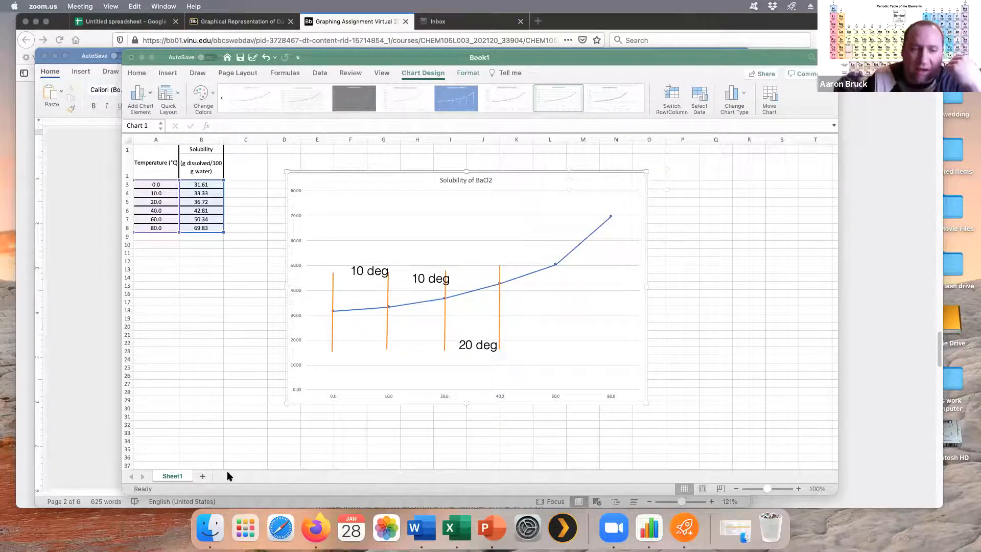
Delete the line chart from the worksheet and clear all the annotations drawn over it
click(557, 187)
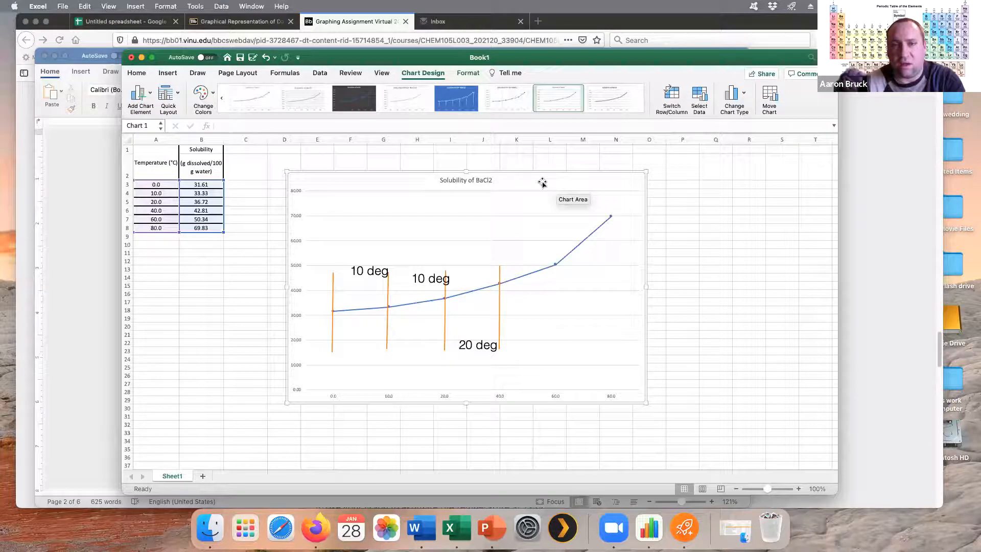
key(Delete)
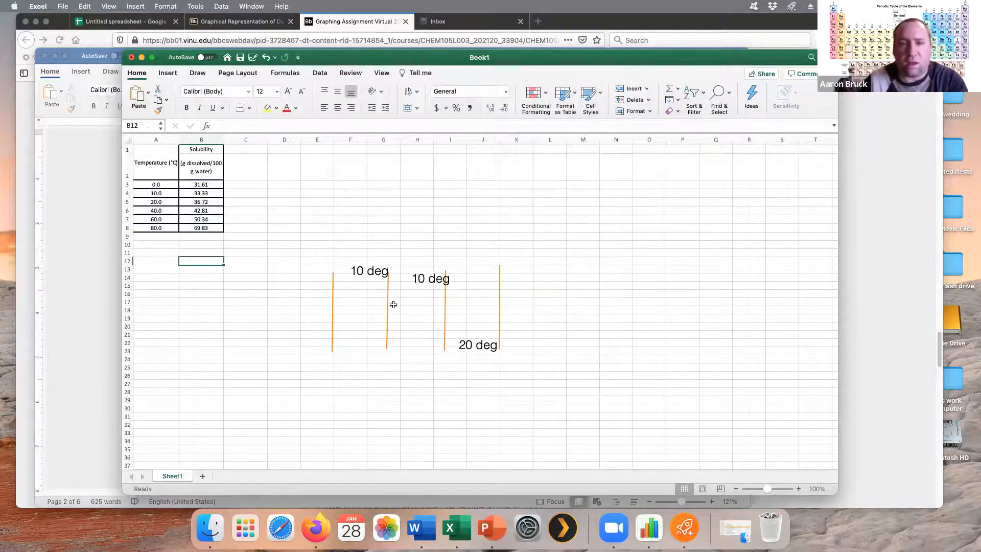
click(511, 492)
click(454, 263)
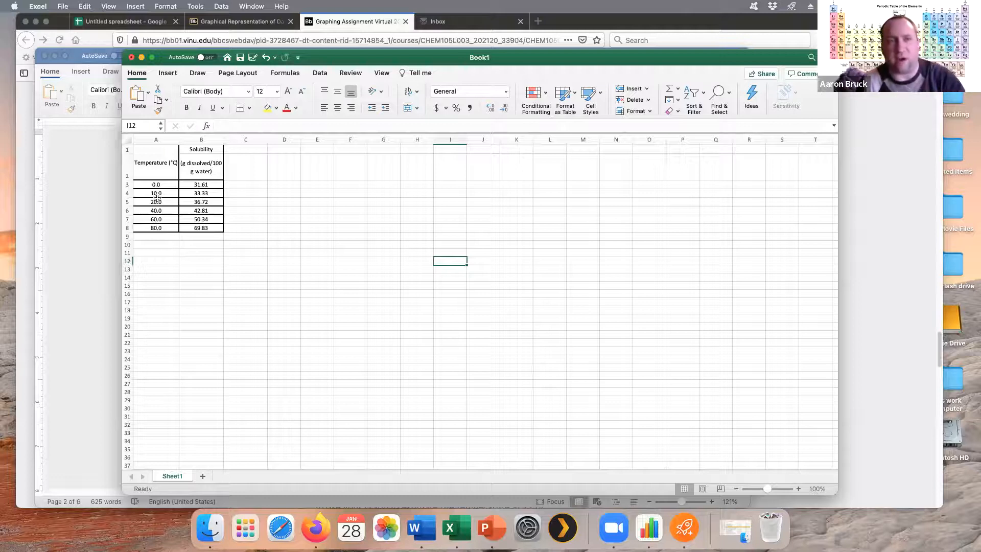
Insert a scatter chart with smooth lines and markers from A3:B8, and enlarge it towards the data table
click(169, 74)
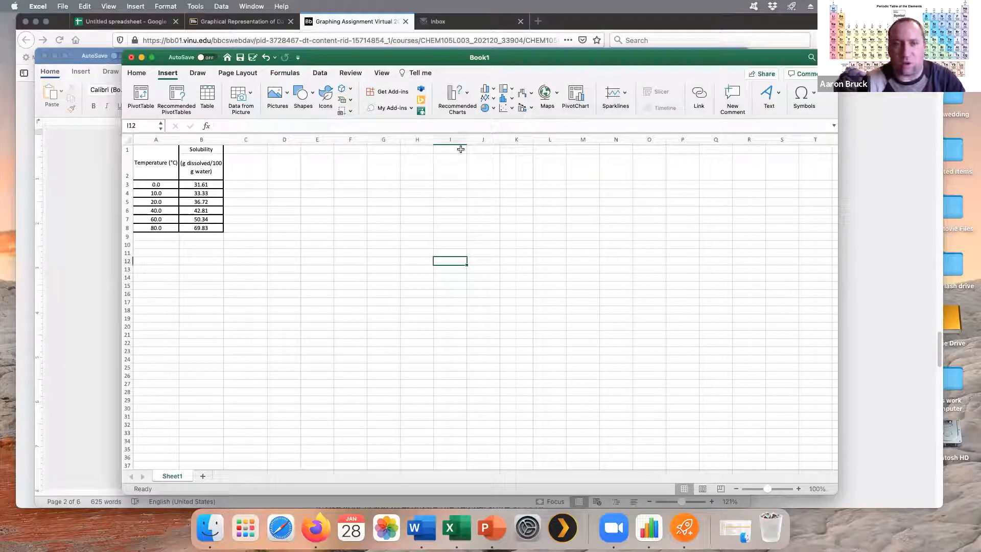
click(137, 73)
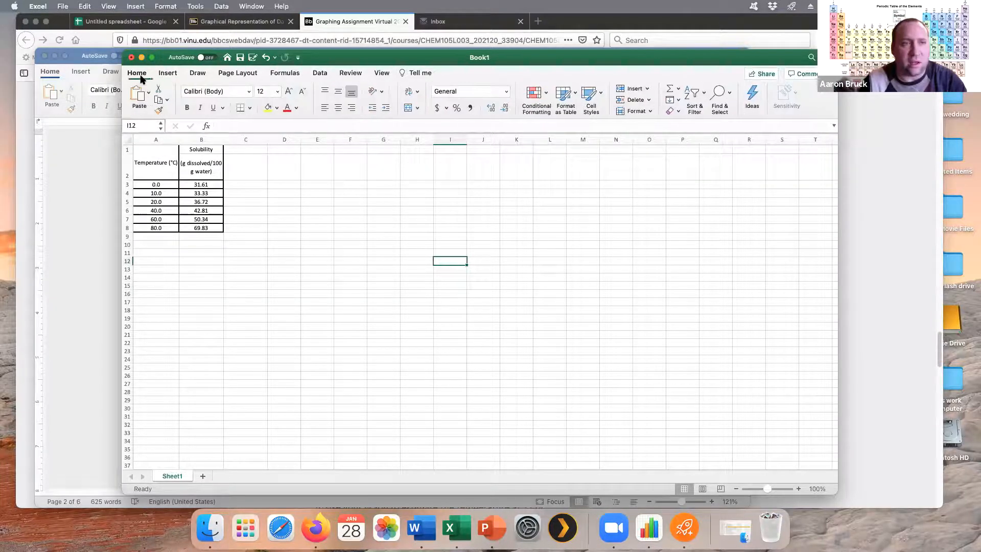
click(155, 183)
drag(155, 183, 200, 230)
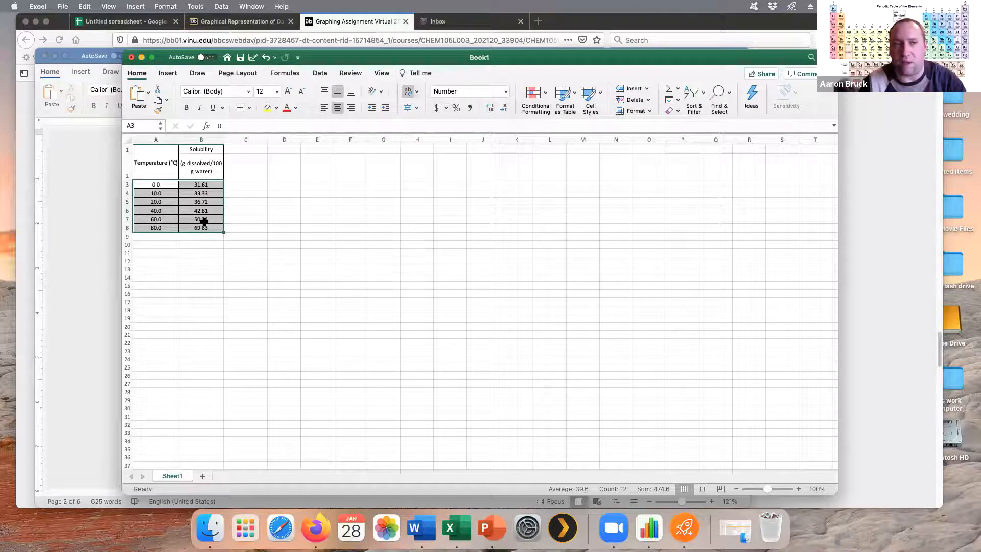
click(174, 73)
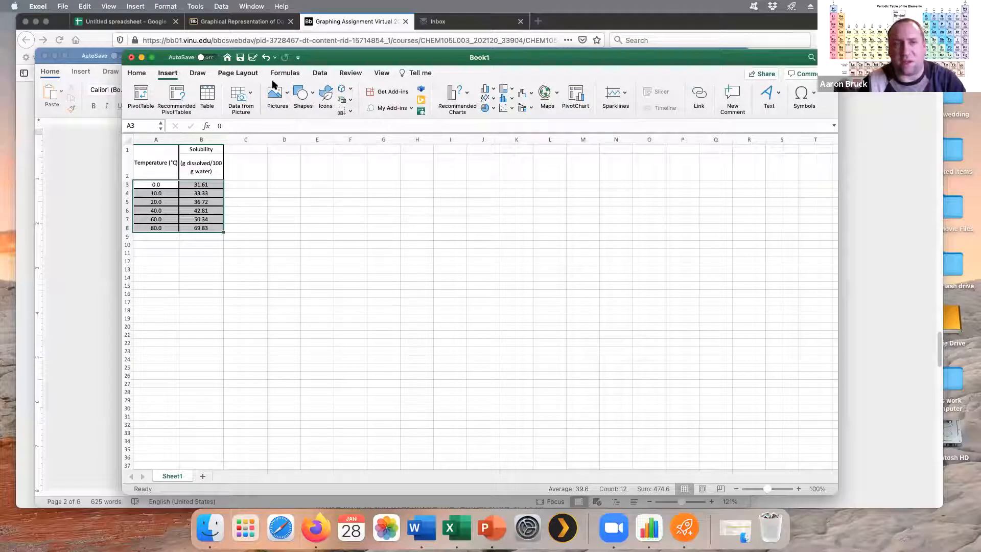
click(504, 109)
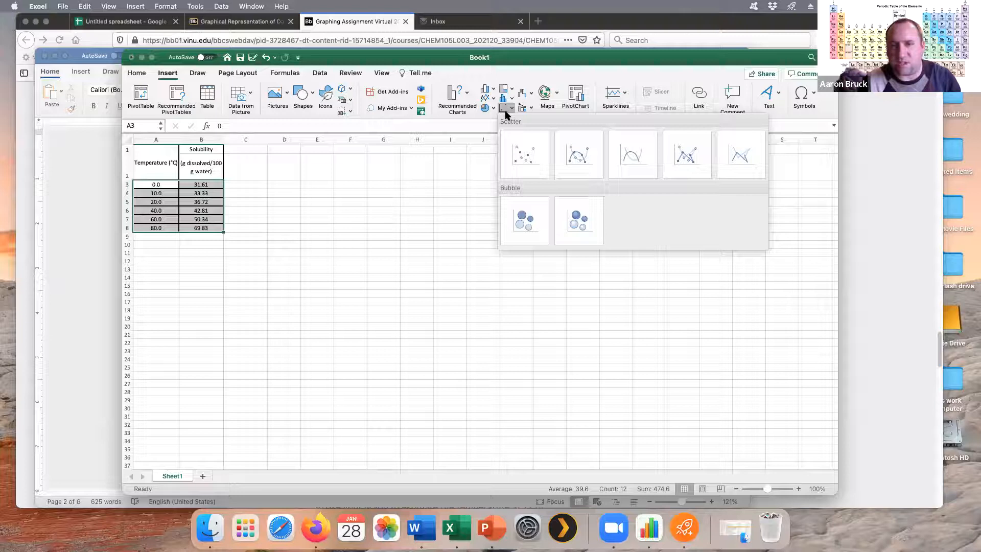
click(585, 161)
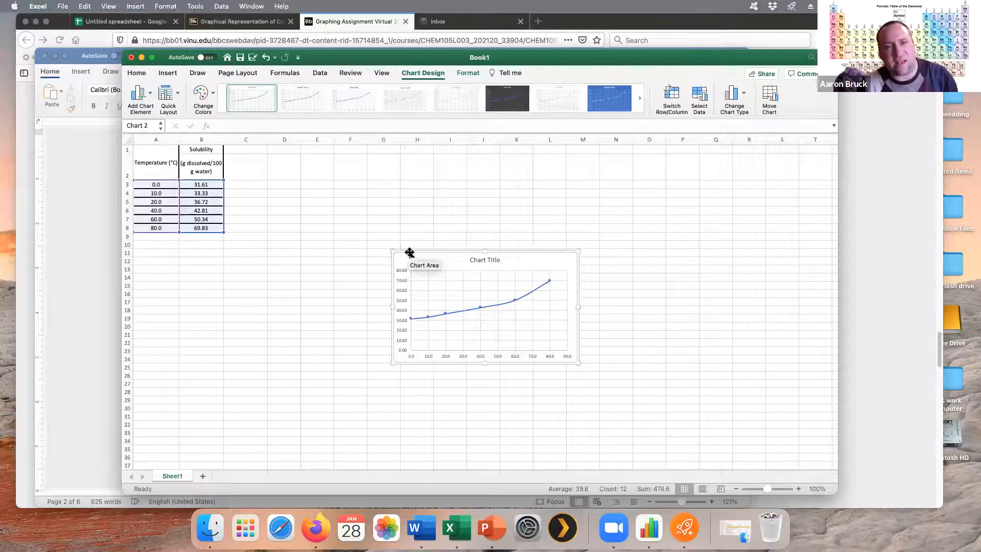
drag(391, 251, 279, 180)
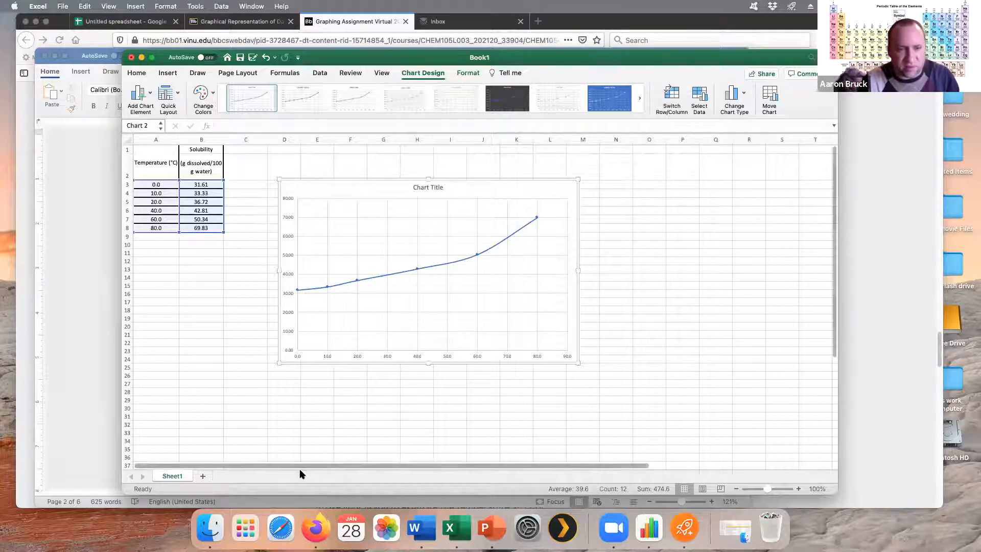
Draw vertical annotation lines through all six data points down to the temperature axis, and clear them again
click(300, 495)
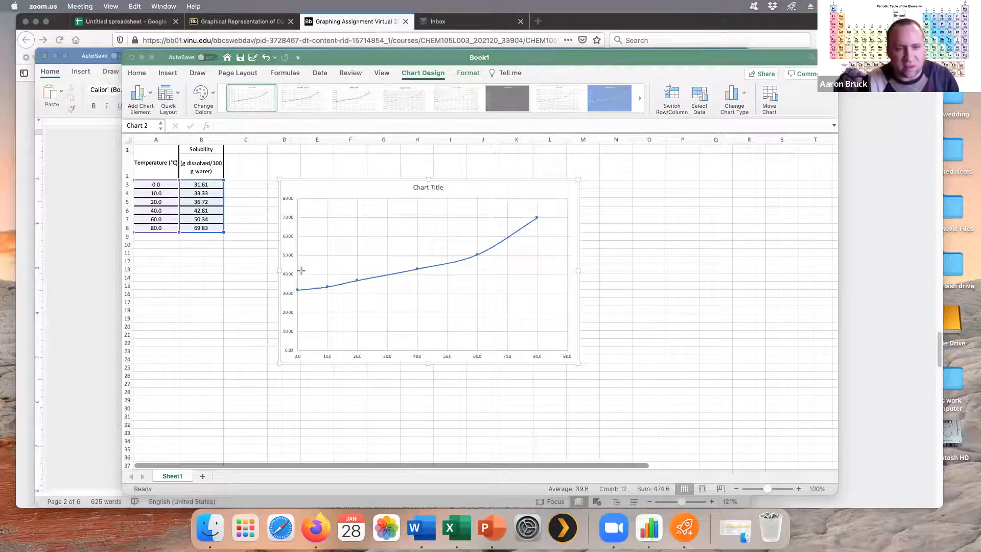
drag(298, 254, 298, 353)
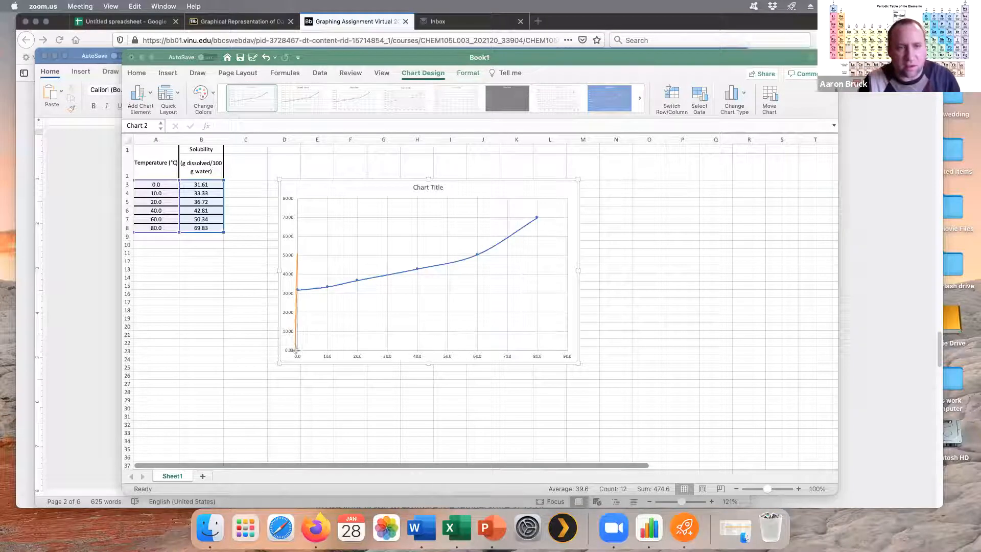
drag(327, 254, 327, 353)
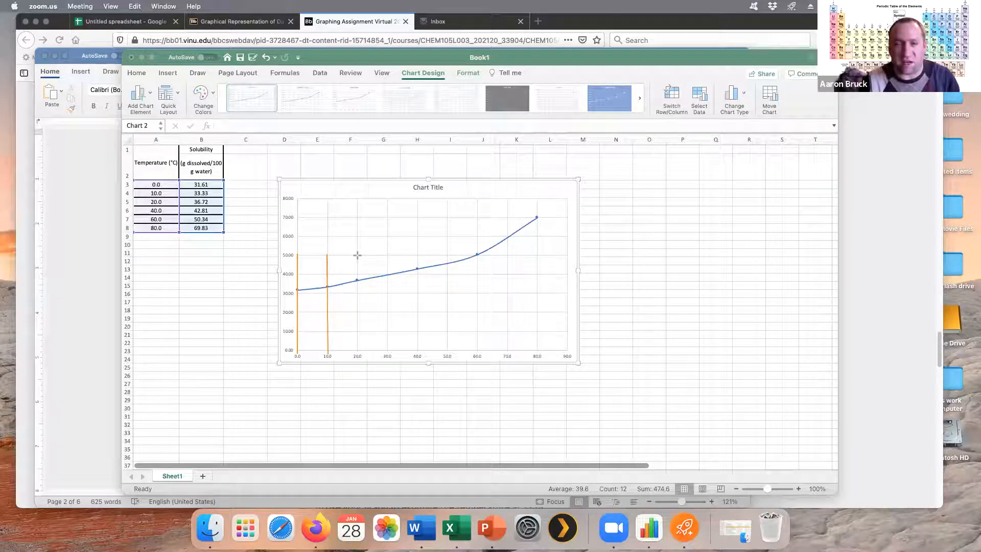
drag(357, 255, 357, 352)
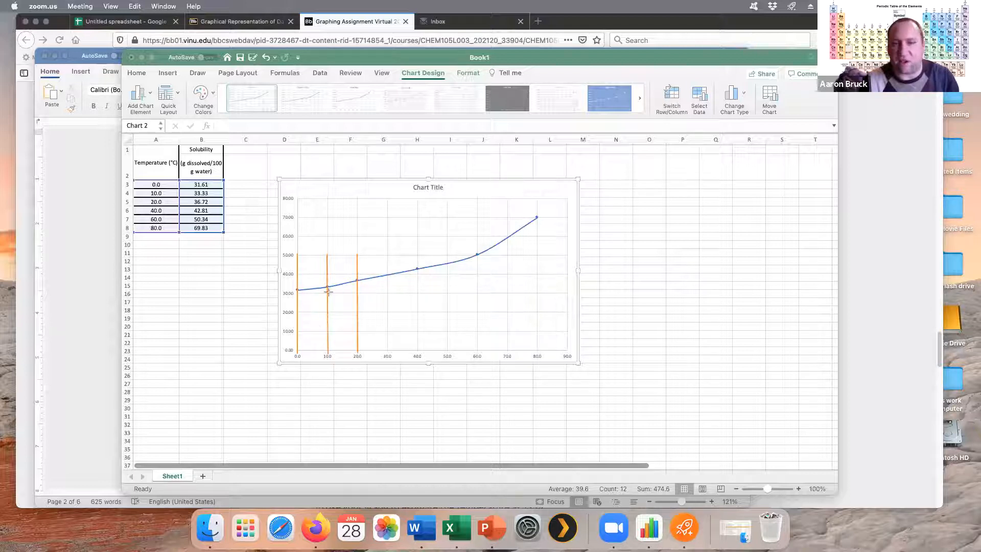
drag(418, 254, 418, 352)
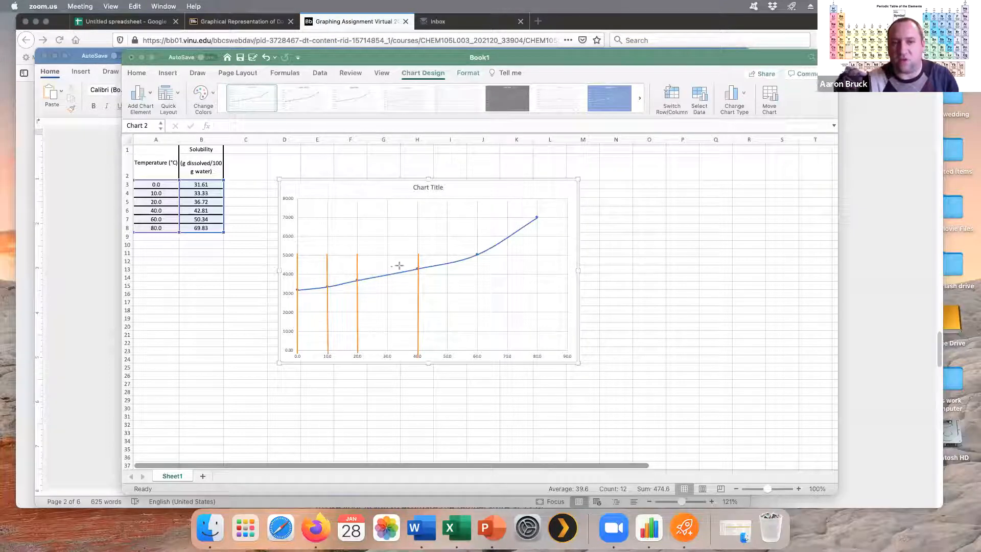
drag(476, 253, 477, 352)
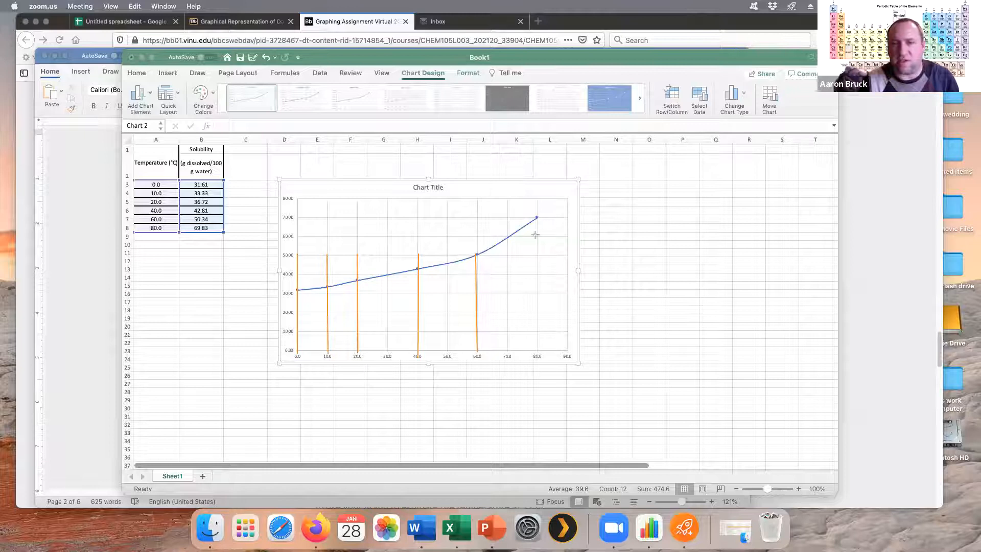
drag(537, 216, 537, 354)
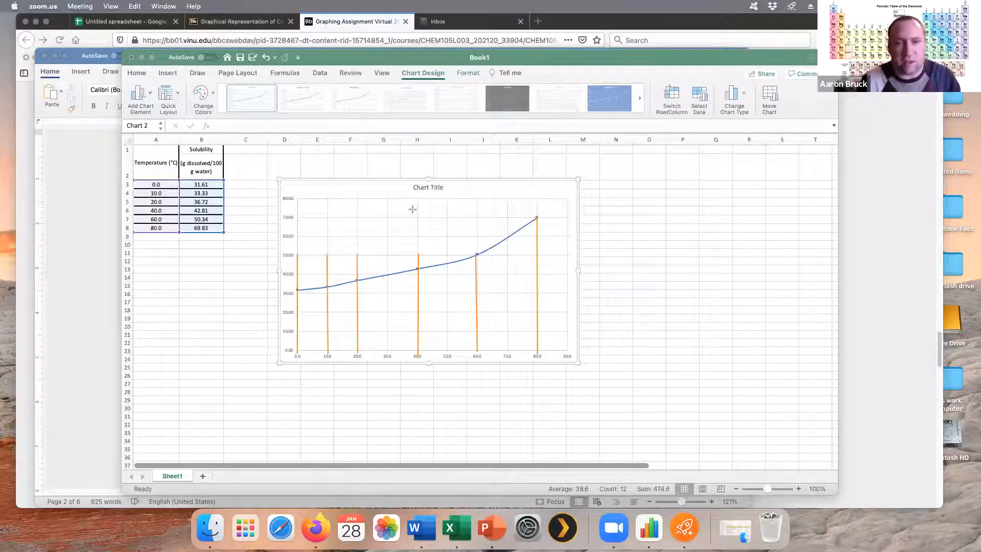
click(507, 493)
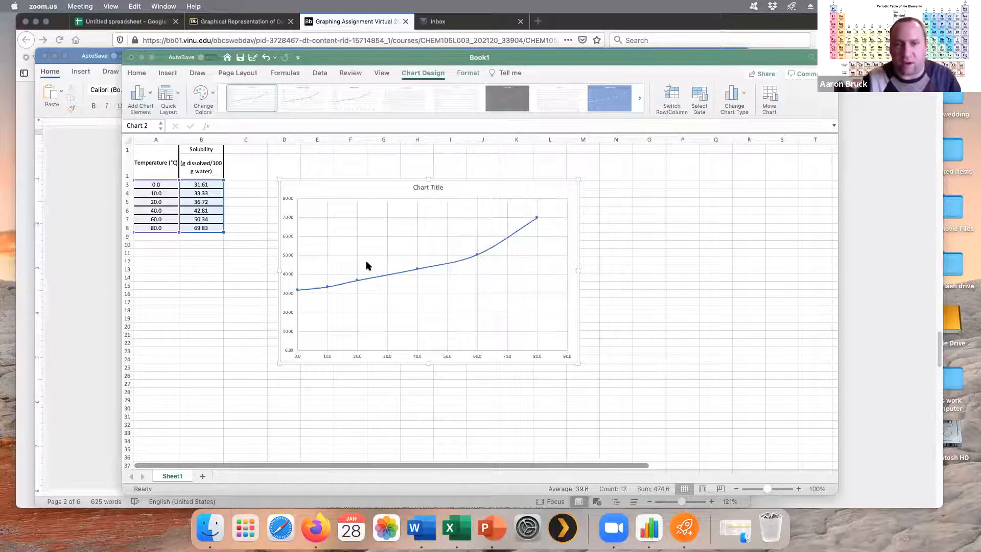
click(428, 189)
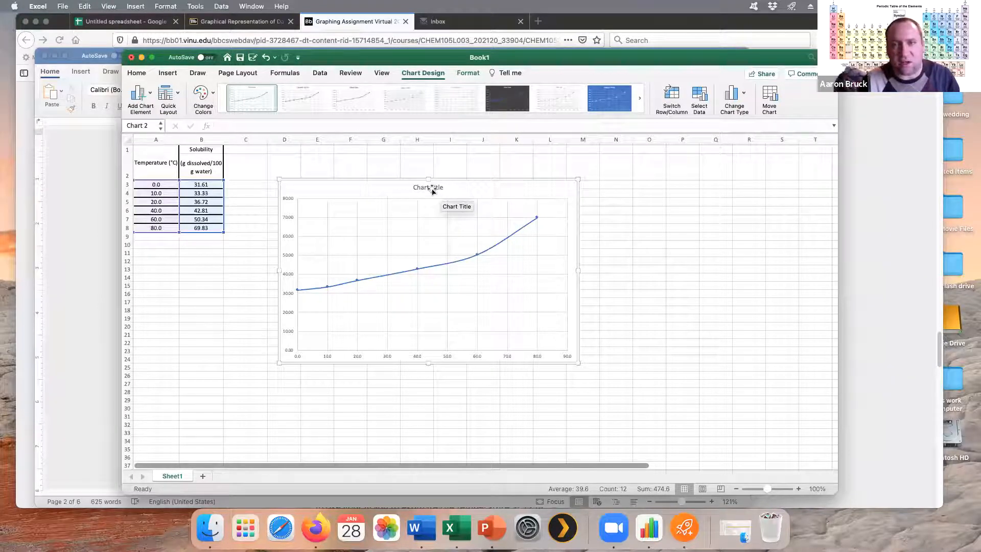
click(431, 190)
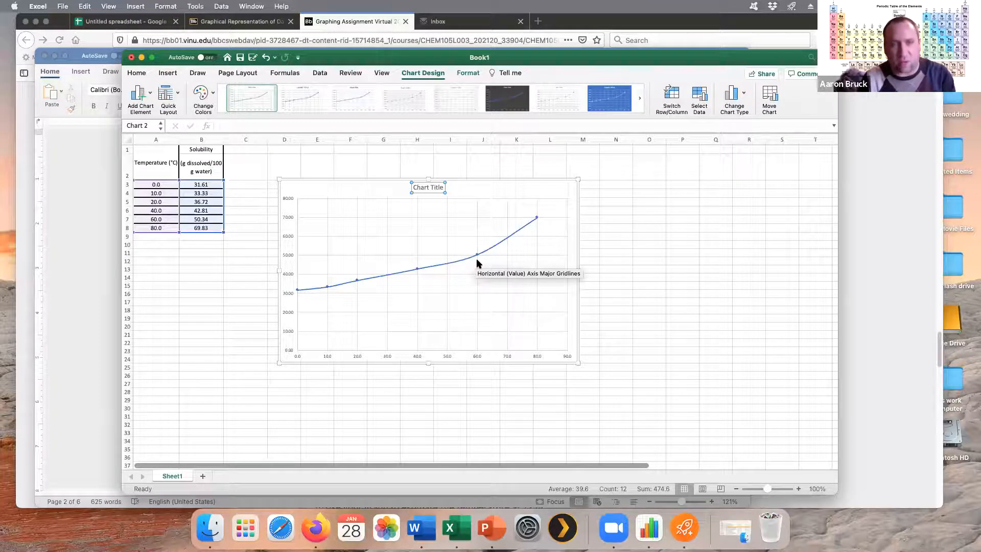
text(Sol)
key(BackSpace)
key(BackSpace)
key(BackSpace)
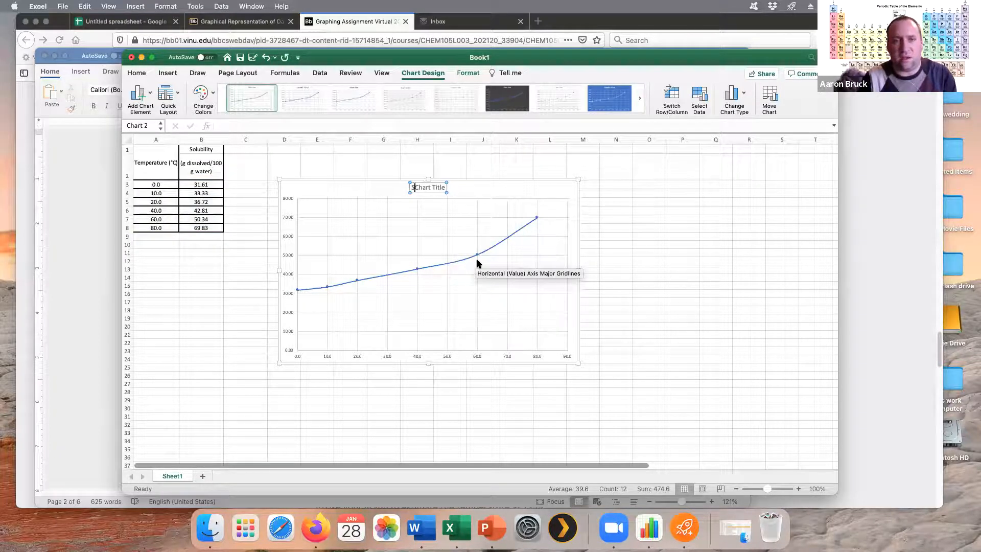
key(Right)
key(Right)
key(Right)
key(Right)
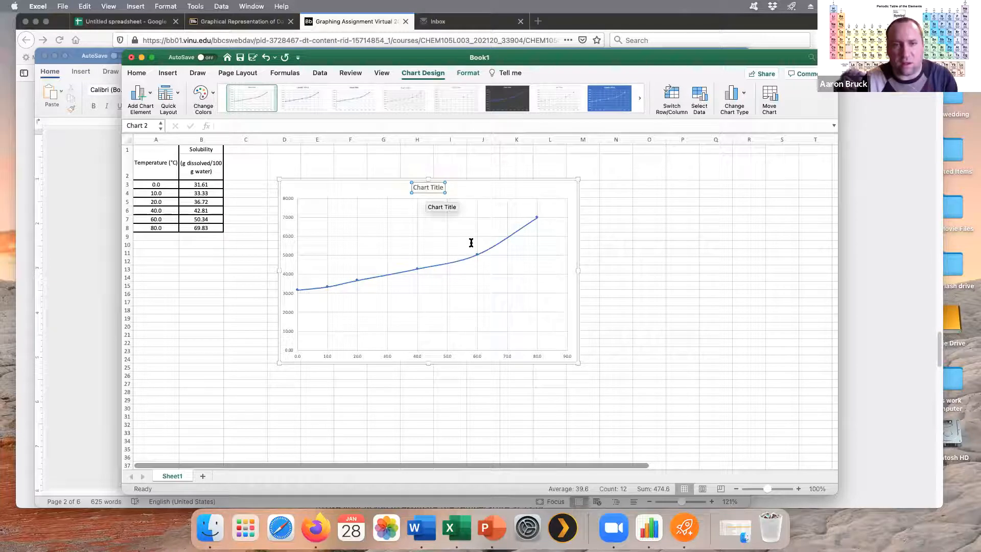
Replace the chart title with "Solubility of BaCl2 at various temperatures"
text(Sol)
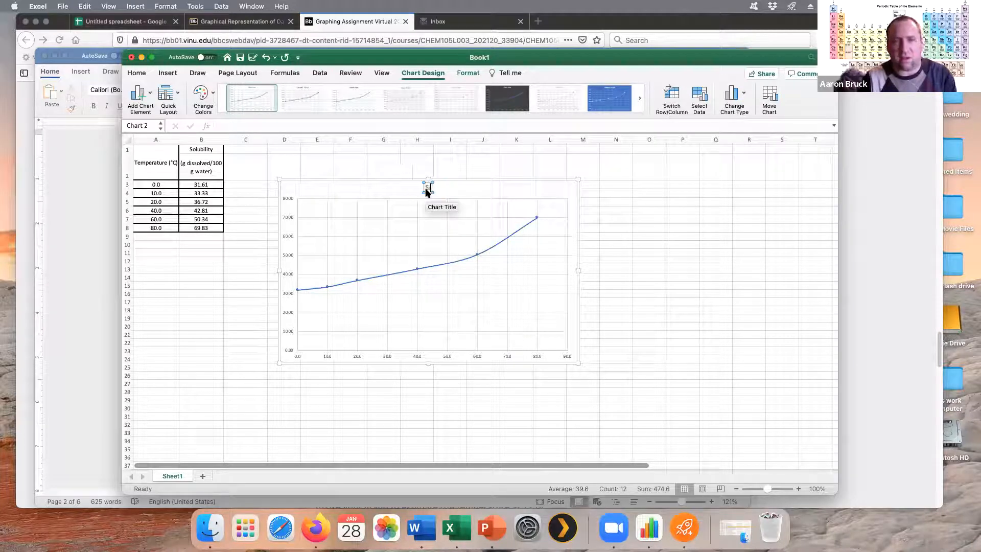
text(ubility of BaCl2)
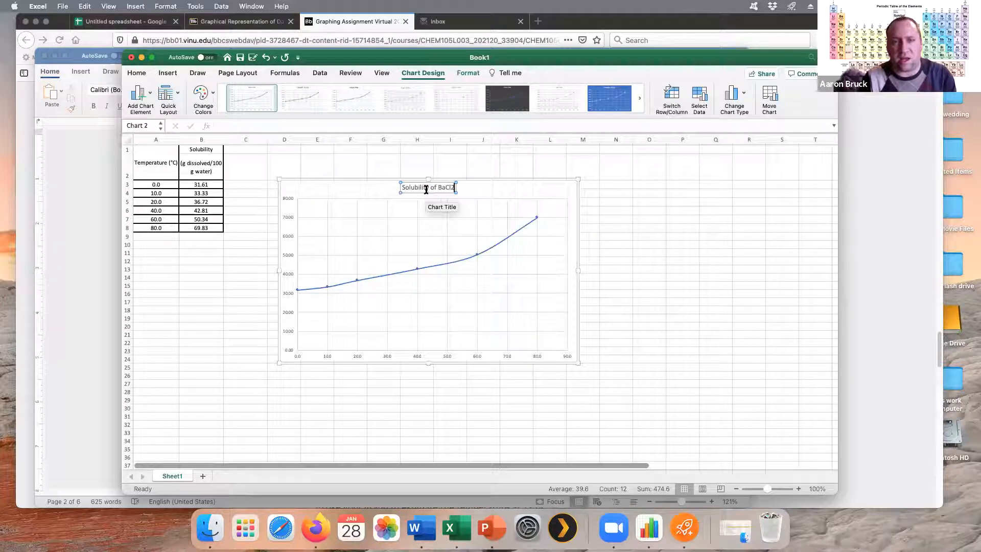
text( at var)
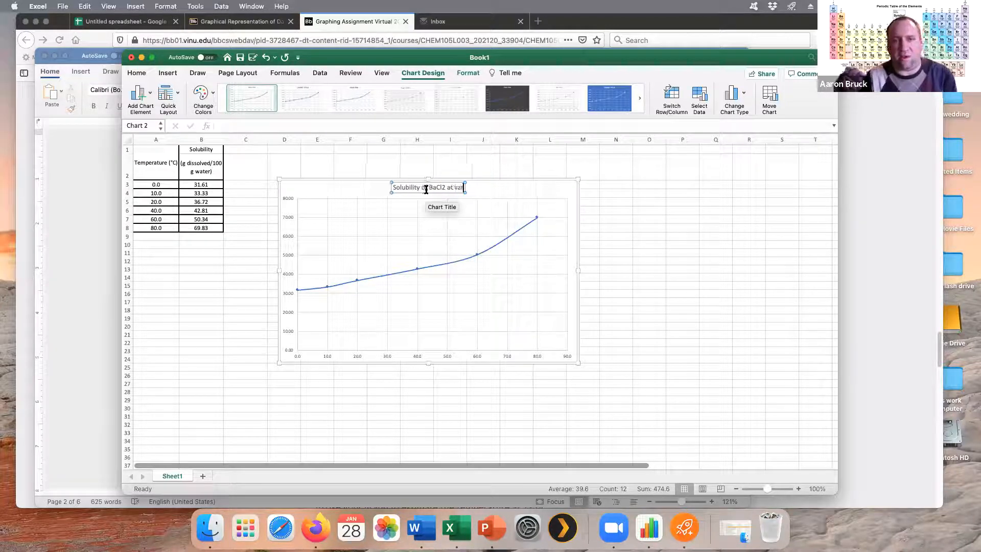
text(ious temperatures)
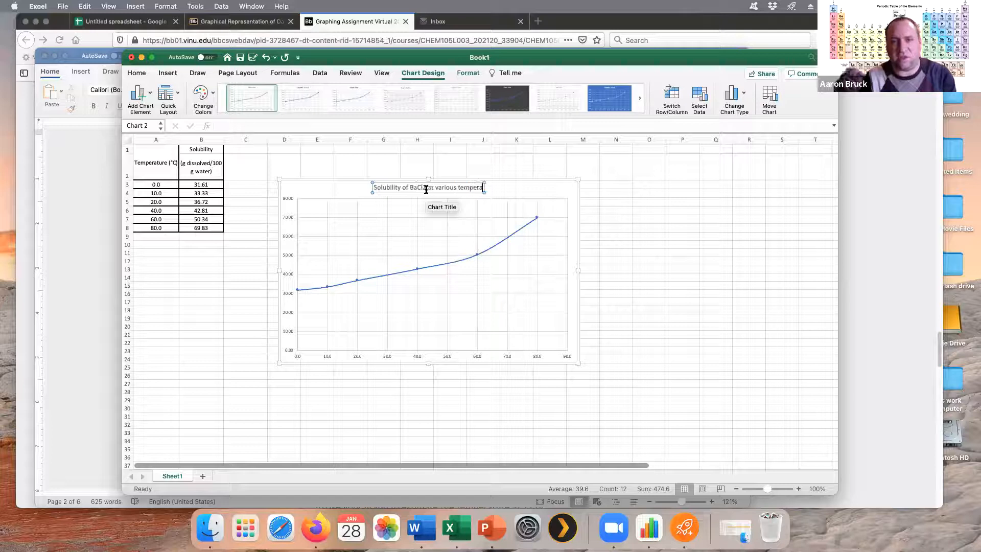
click(646, 285)
click(499, 307)
click(504, 193)
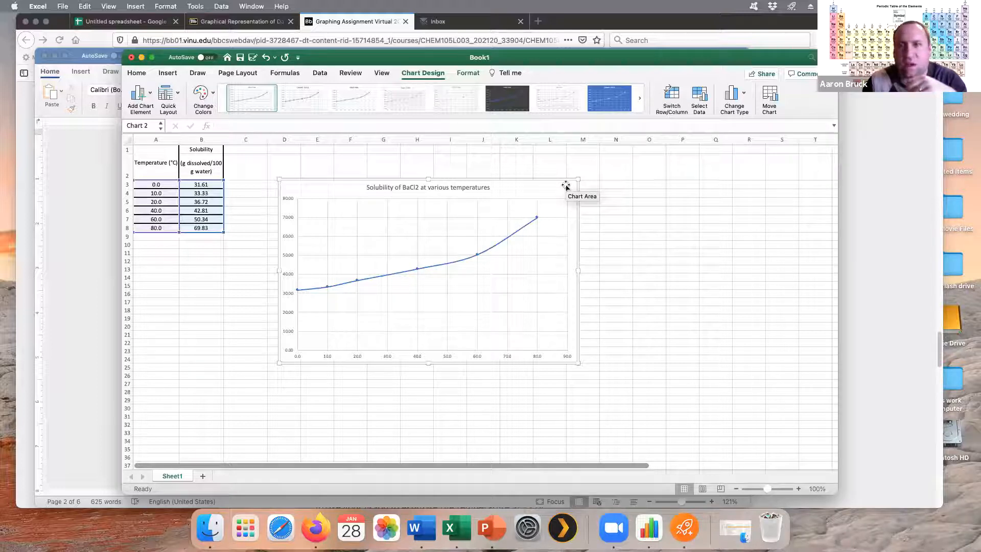
click(566, 186)
right_click(565, 185)
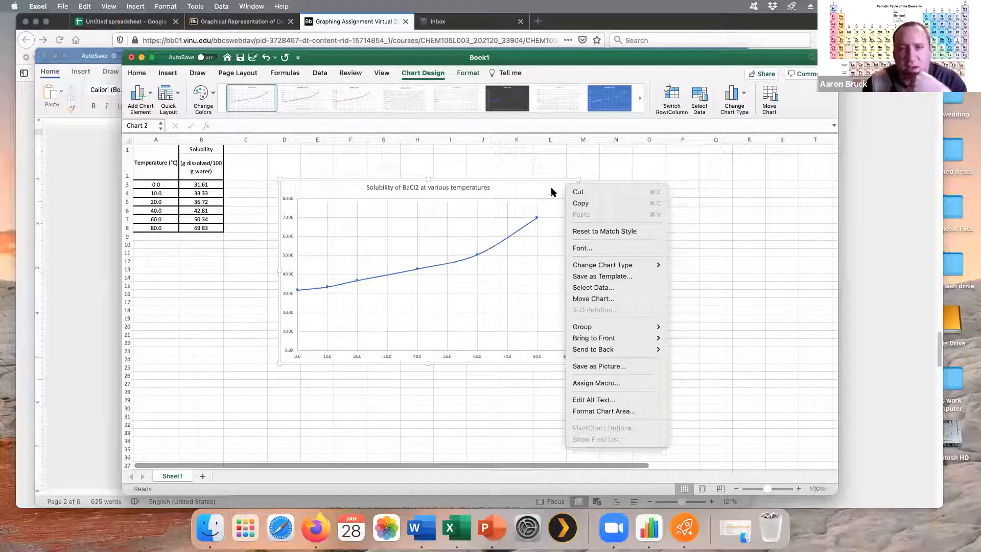
click(551, 192)
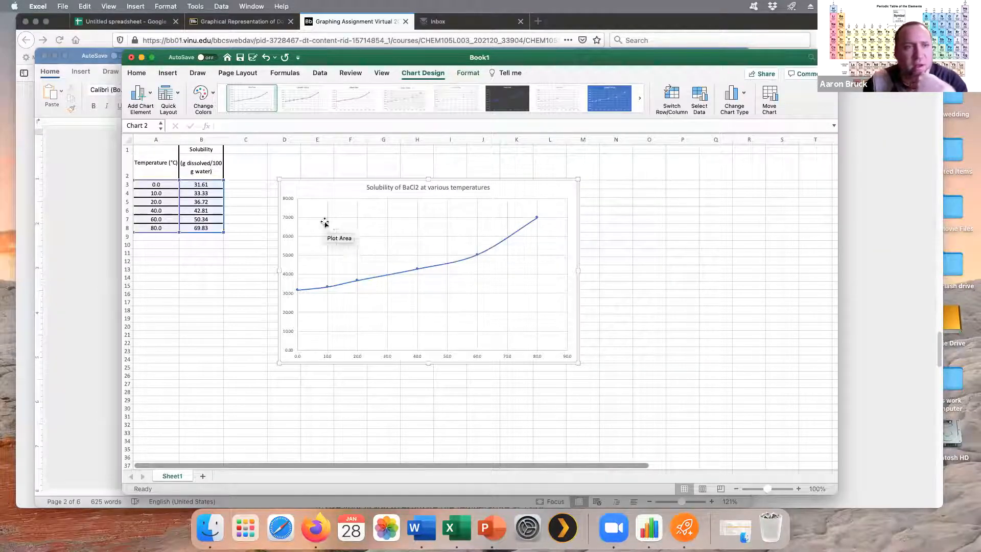
Add primary horizontal and primary vertical axis titles to the solubility chart
click(150, 95)
mouse_move(154, 124)
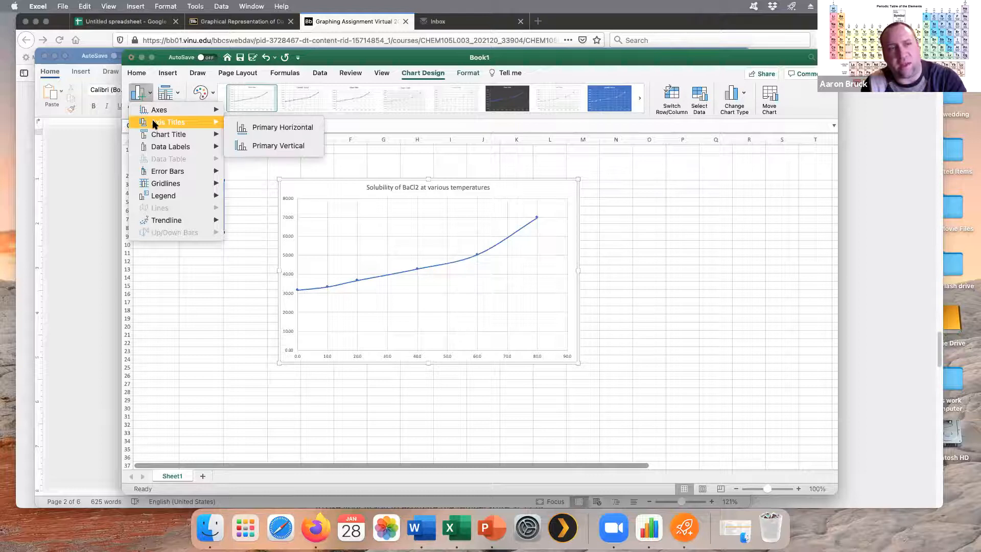
click(250, 126)
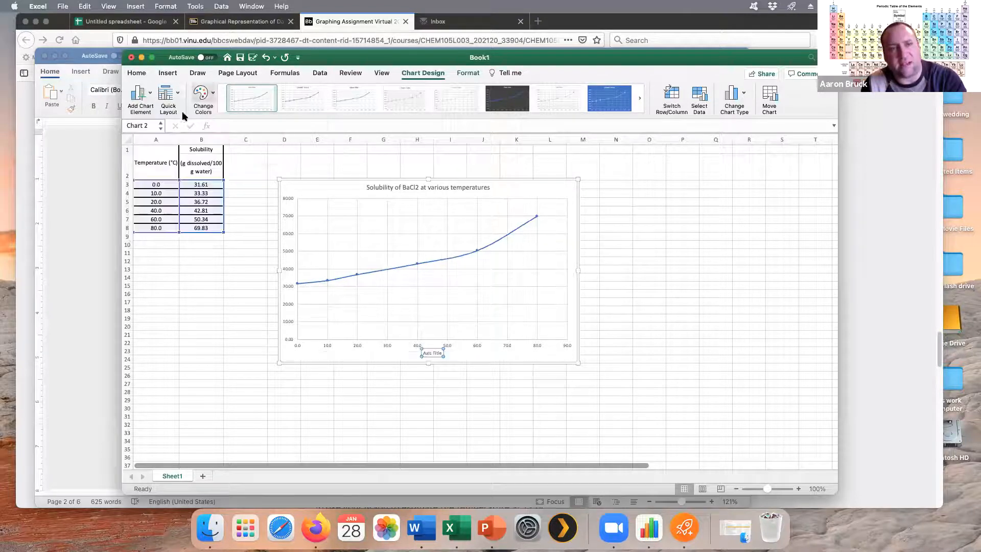
click(153, 97)
mouse_move(156, 122)
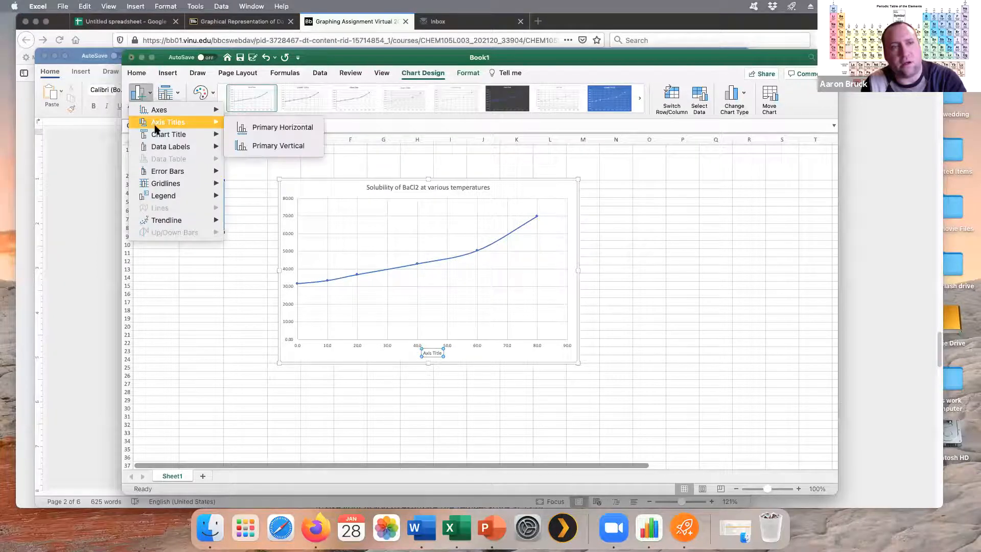
click(256, 147)
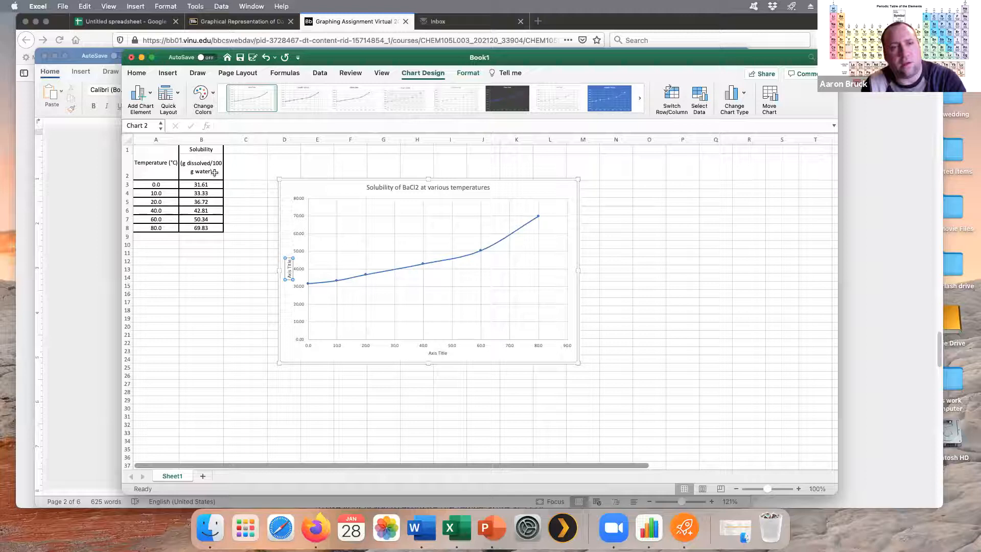
Add data labels to the right of the points on the solubility curve
click(151, 99)
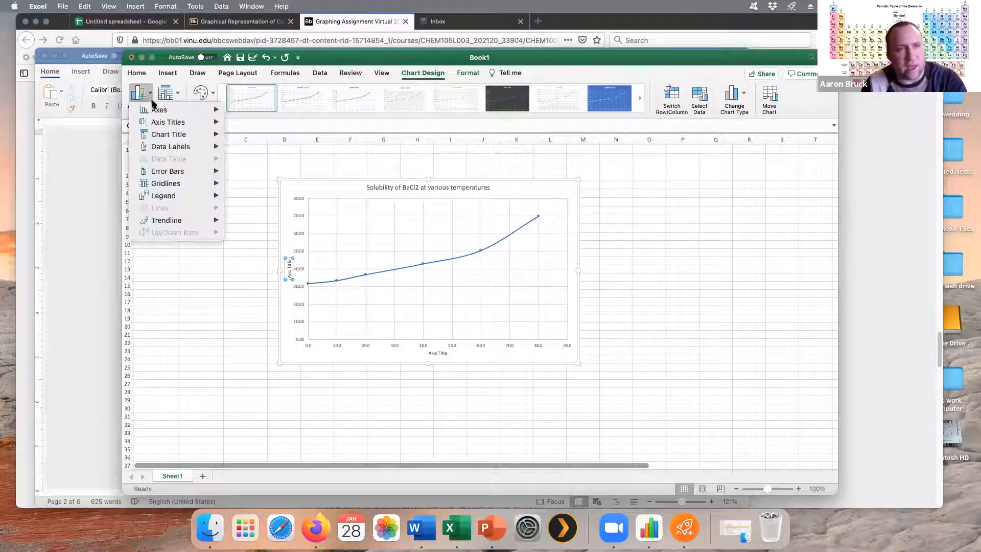
mouse_move(155, 199)
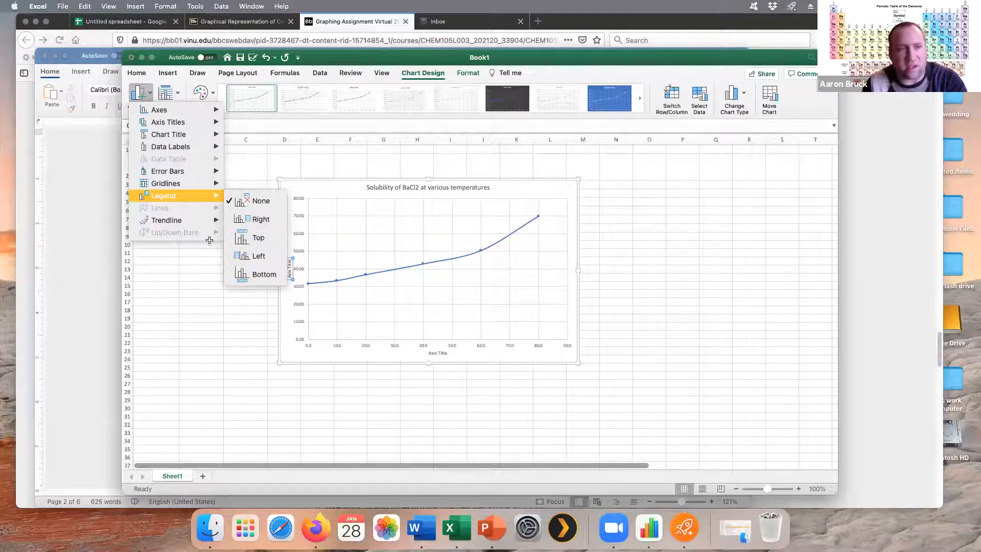
mouse_move(193, 224)
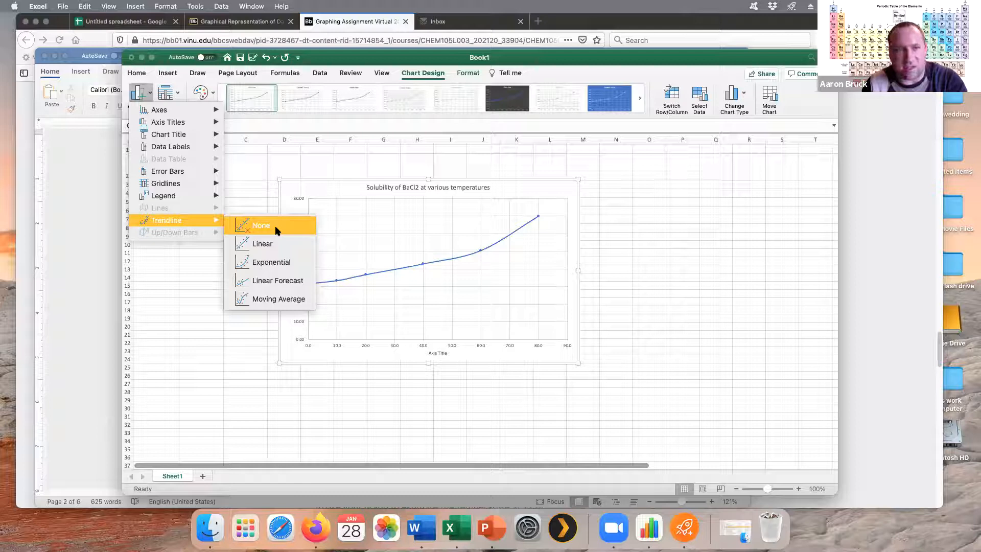
mouse_move(179, 184)
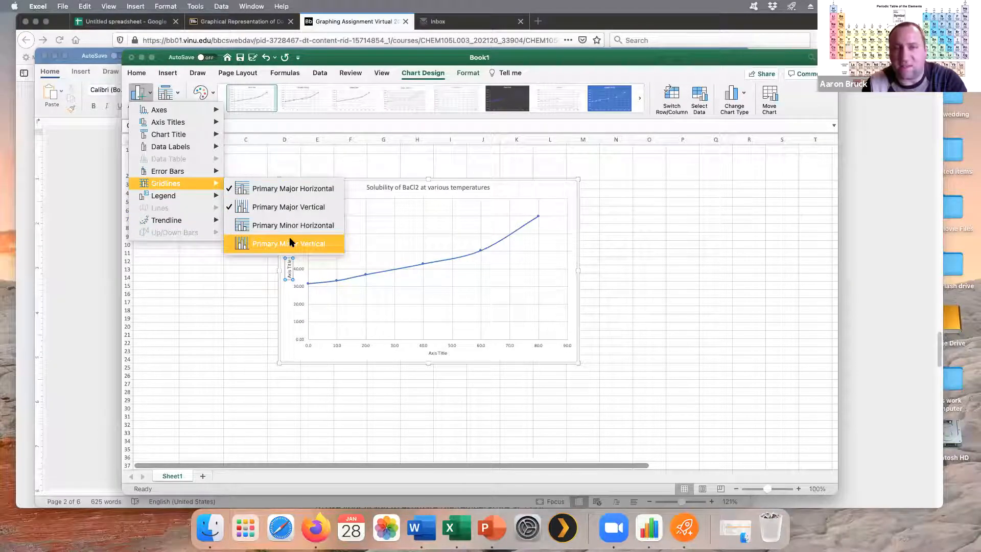
mouse_move(170, 148)
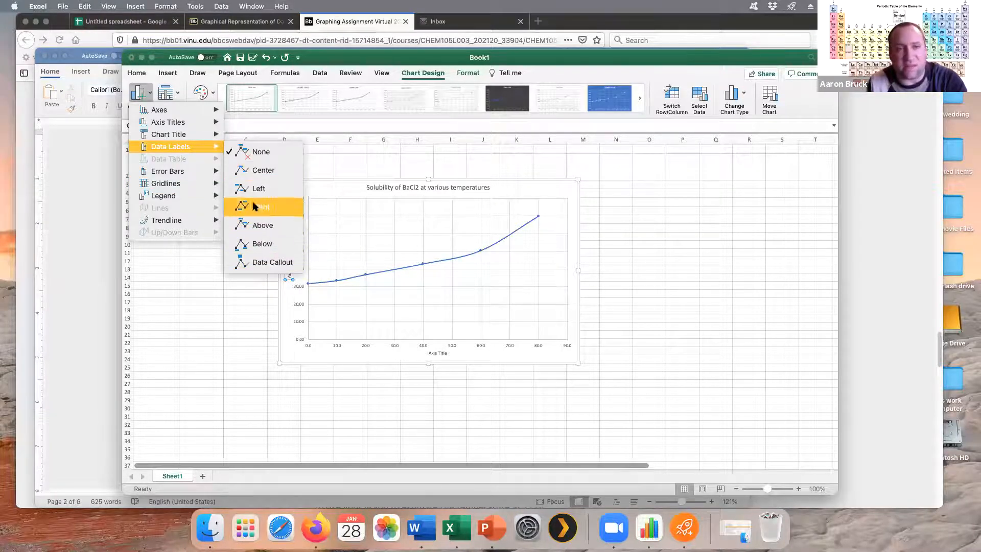
click(261, 207)
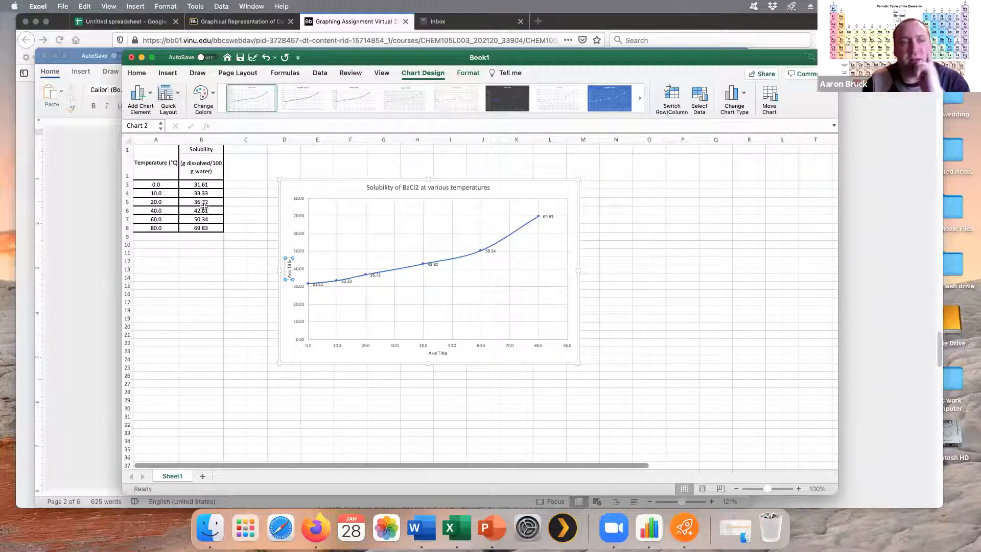
Apply the first quick layout to the solubility chart and delete its series legend
click(177, 105)
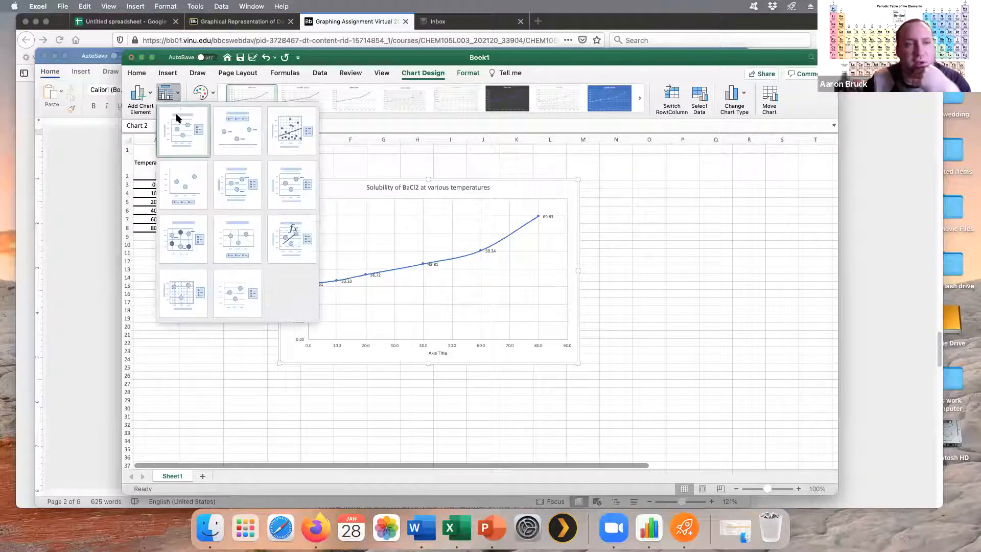
click(183, 139)
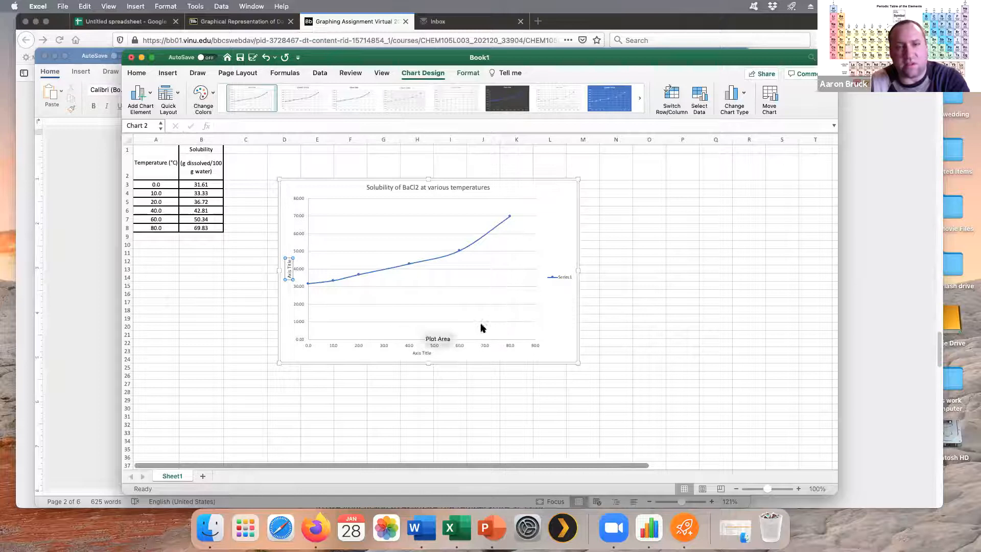
click(558, 279)
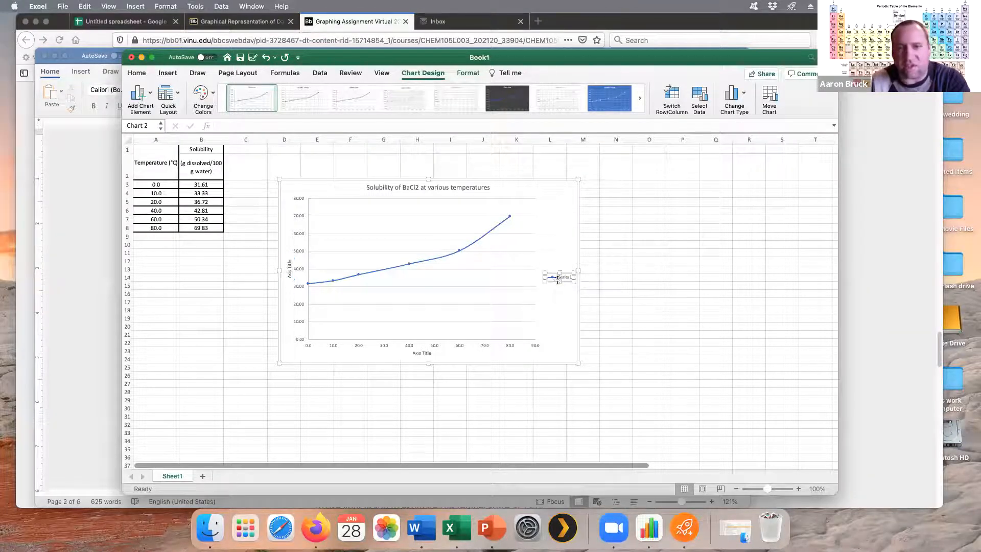
key(Delete)
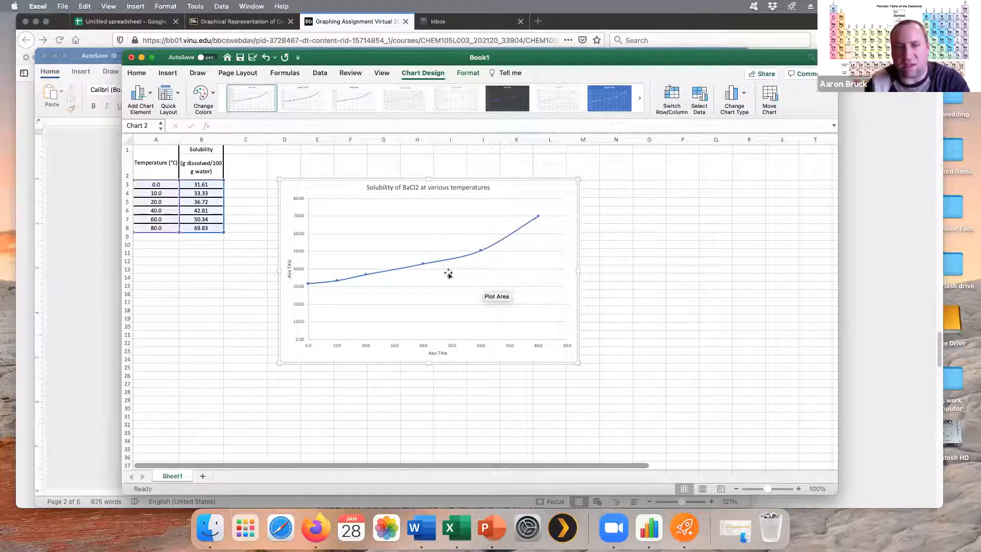
click(175, 100)
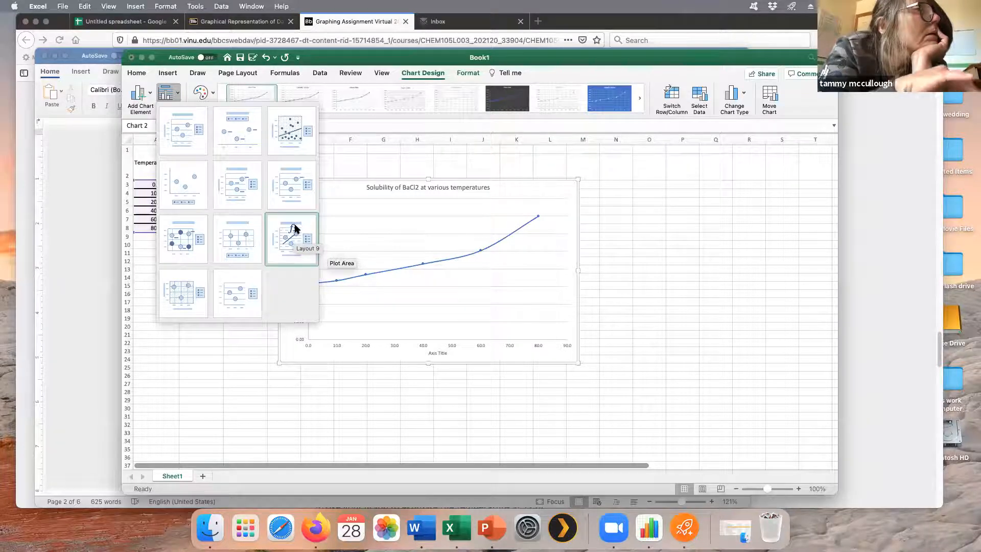
click(342, 356)
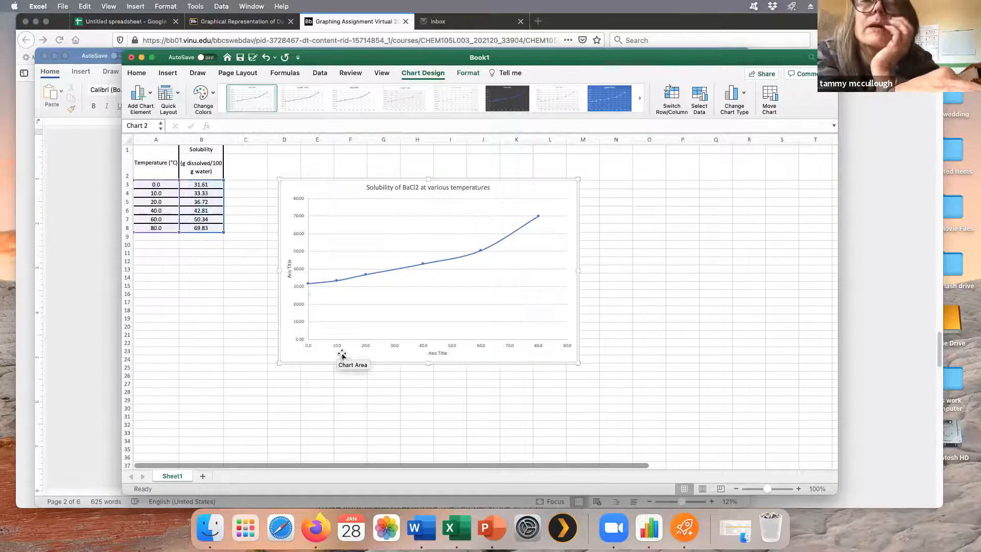
Label the vertical axis of the solubility chart "Solubility of BaCl2 (g/100 g water)"
click(289, 268)
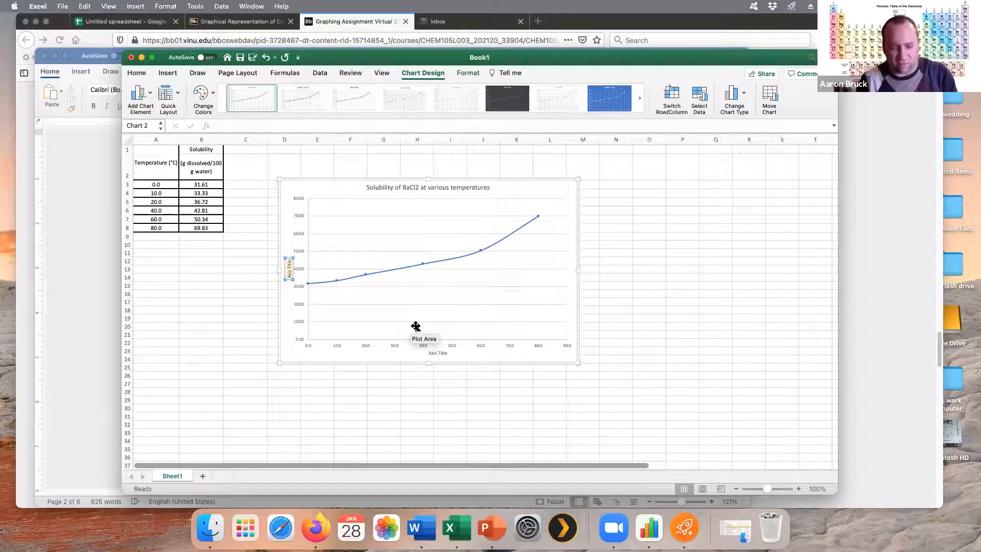
text(Solubil)
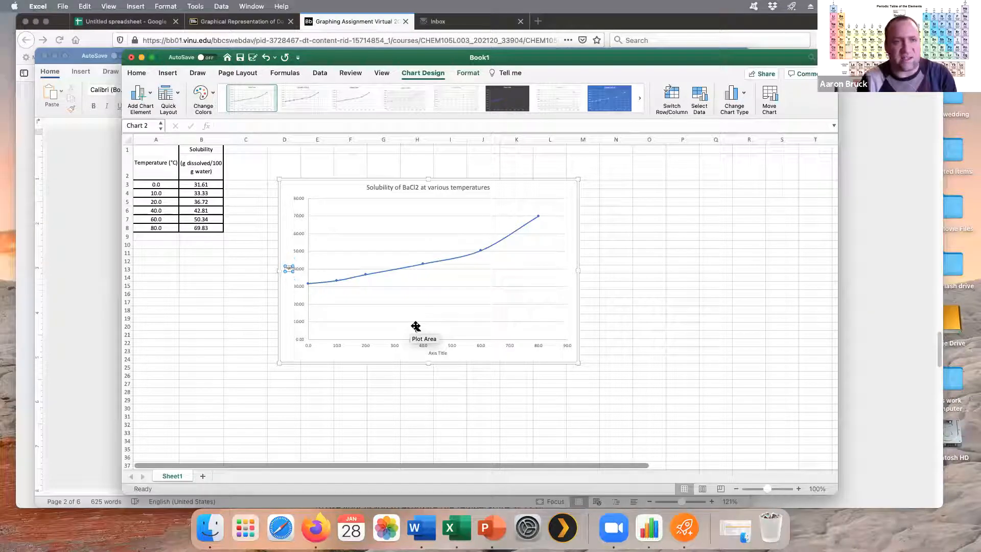
text(ity)
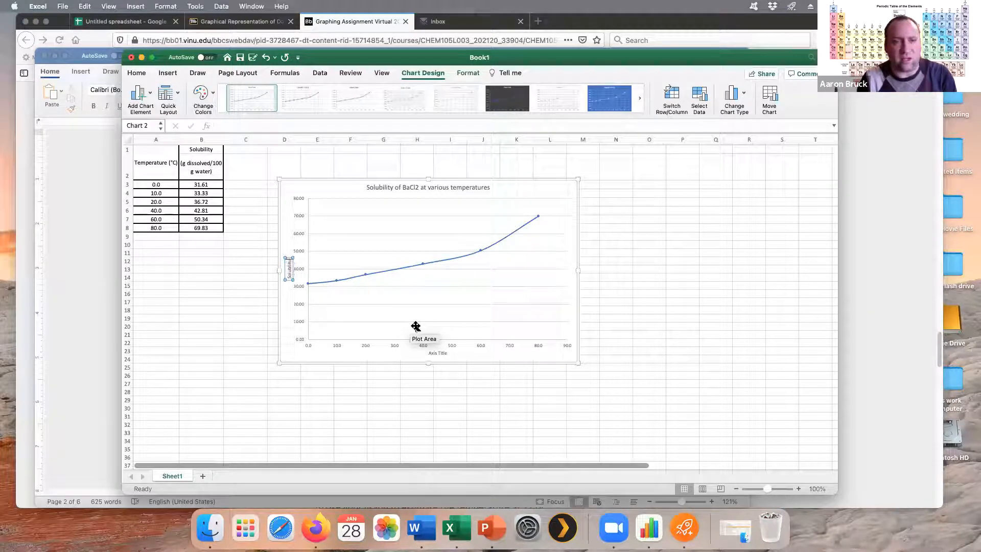
text( of BaCl2 ()
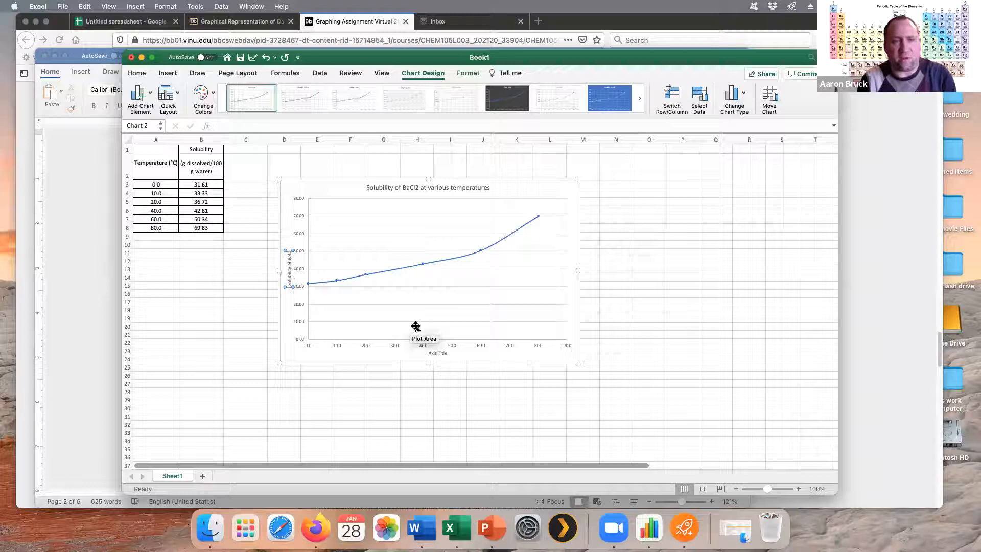
text(g/100 g water)
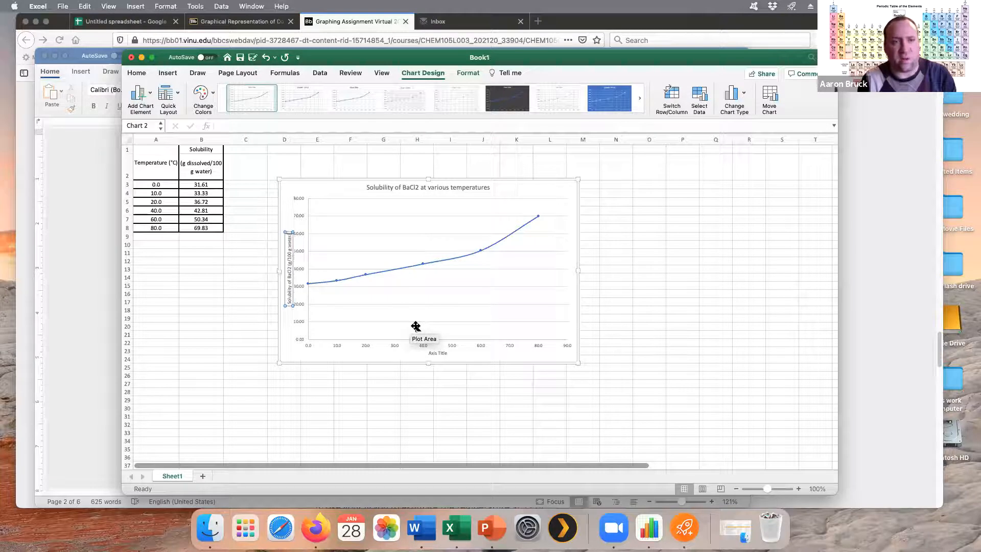
Label the horizontal axis of the solubility chart "Temperature (degrees C)"
click(433, 353)
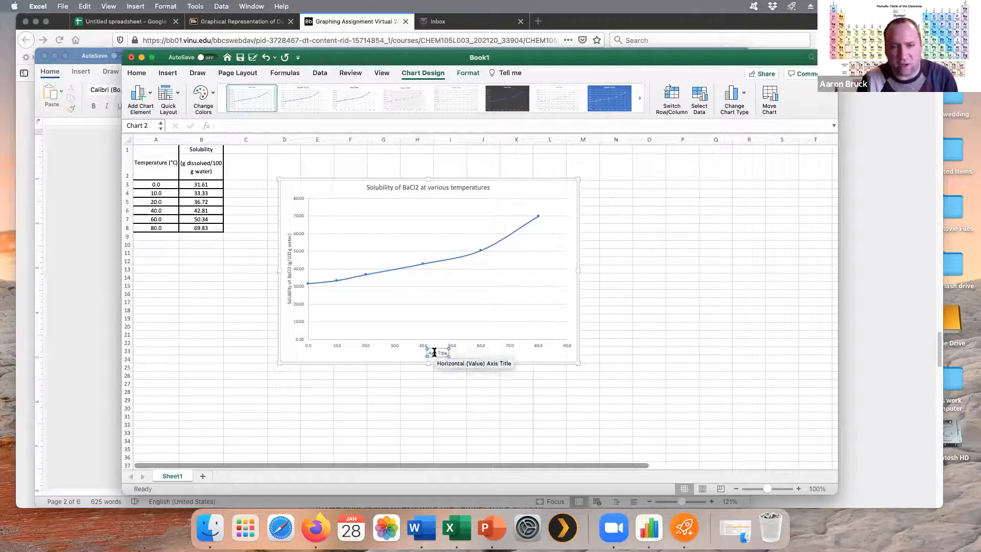
text(Temperatuer ()
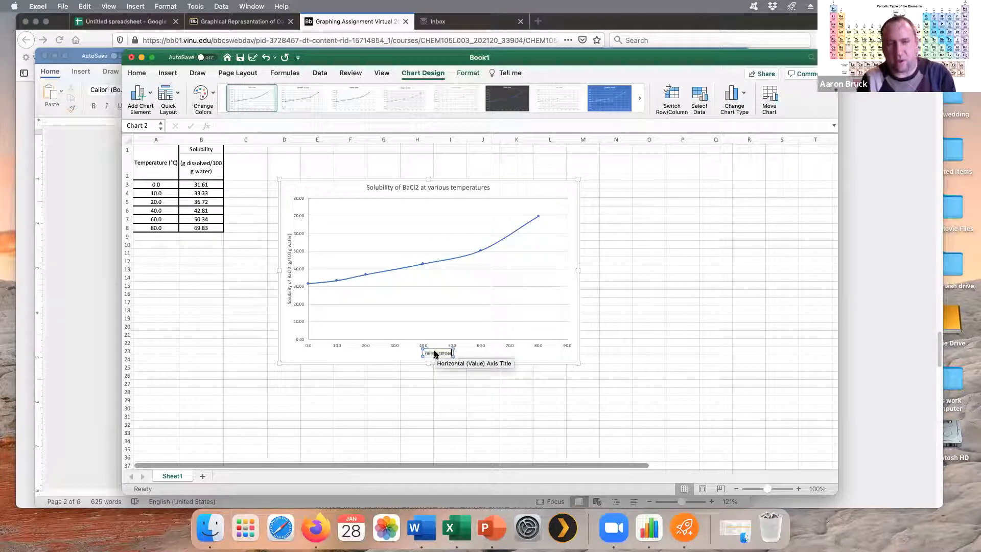
key(BackSpace)
key(BackSpace)
key(BackSpace)
key(BackSpace)
text(re ()
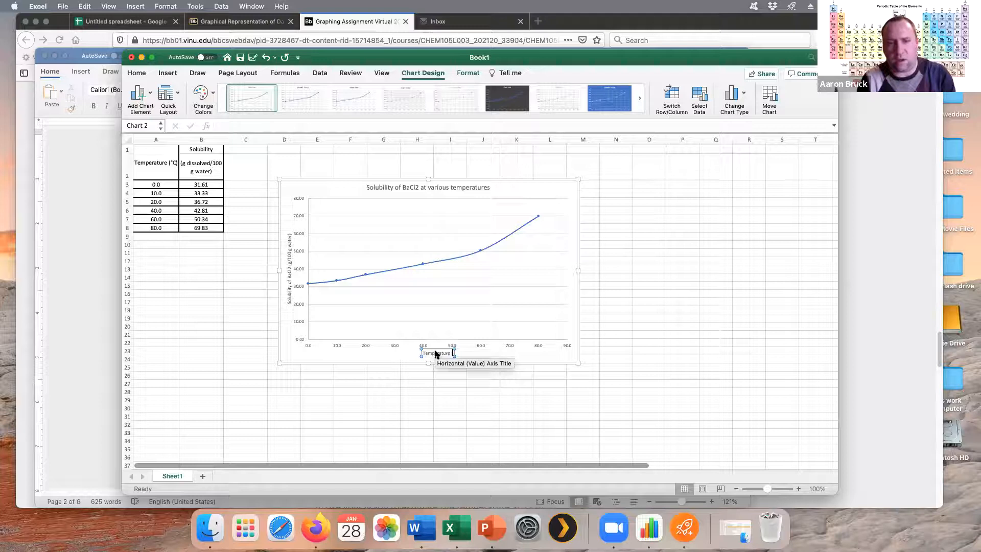
text(degre)
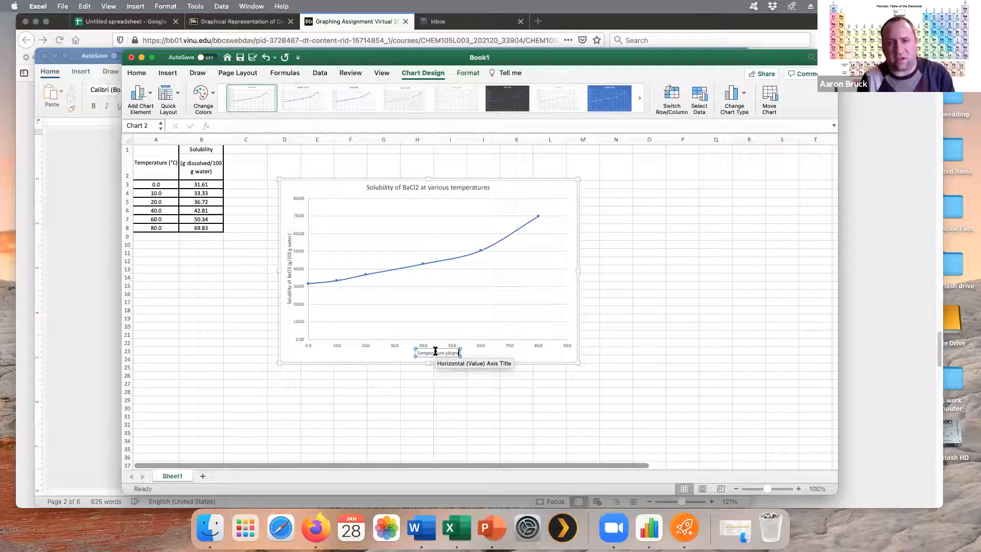
text(es C))
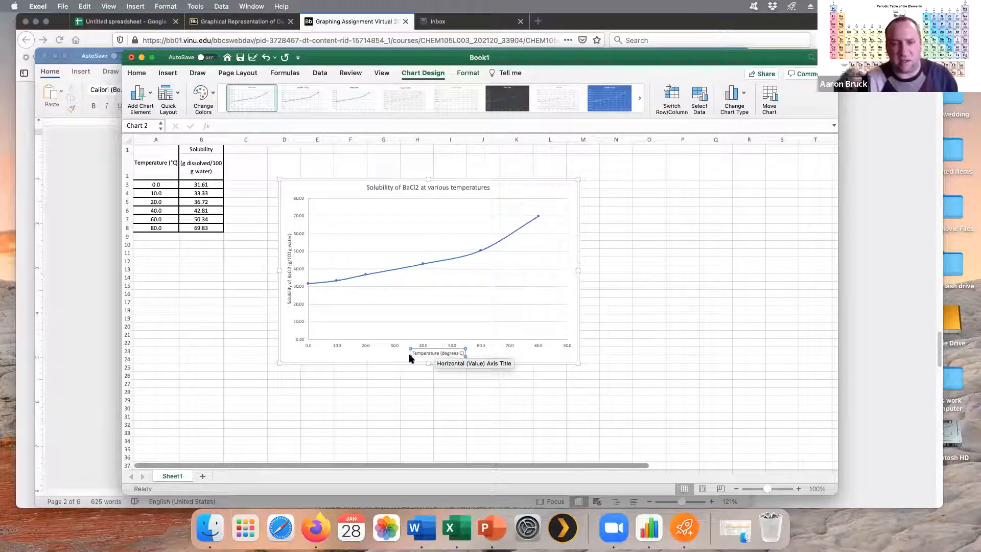
click(382, 356)
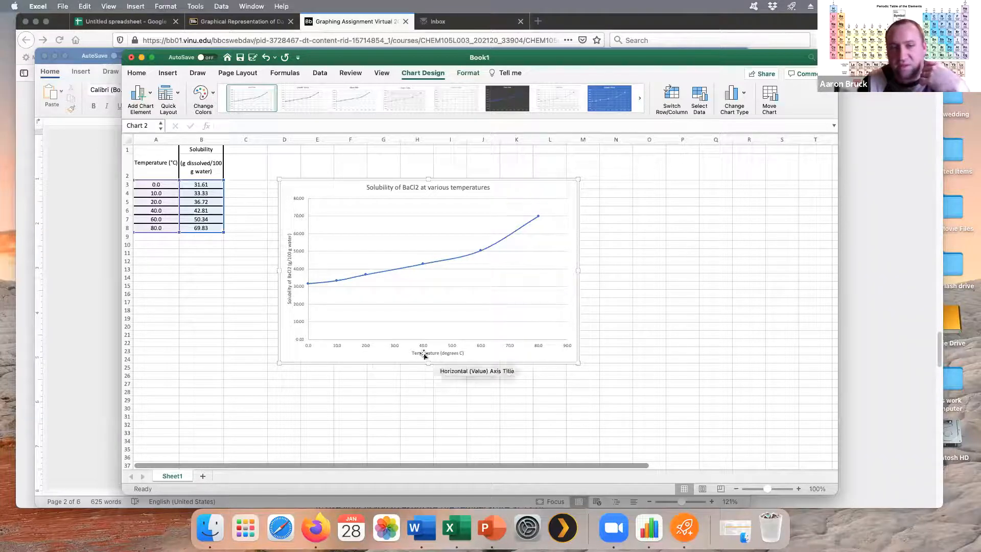
Enlarge the solubility chart and increase the number font of both axes to 10.5
drag(279, 362, 233, 402)
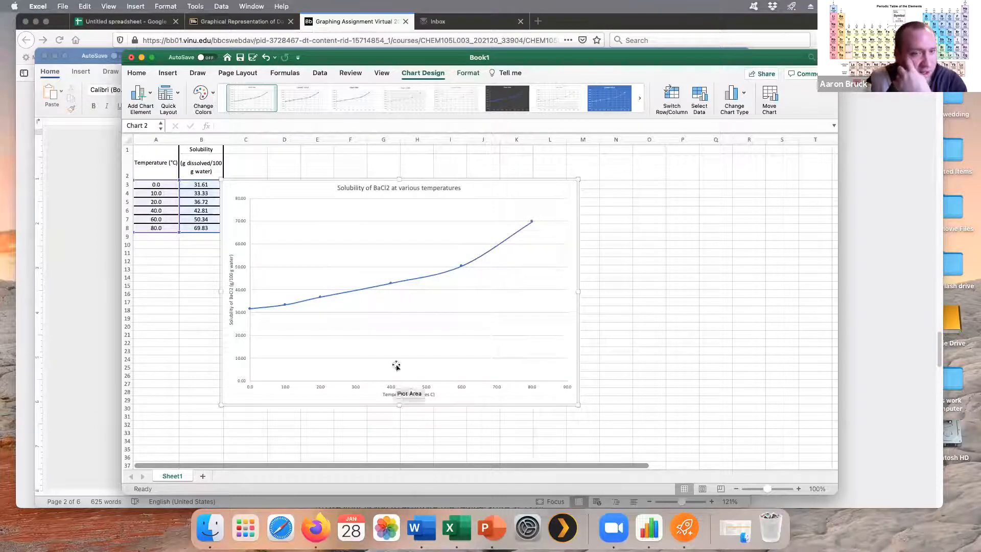
click(240, 269)
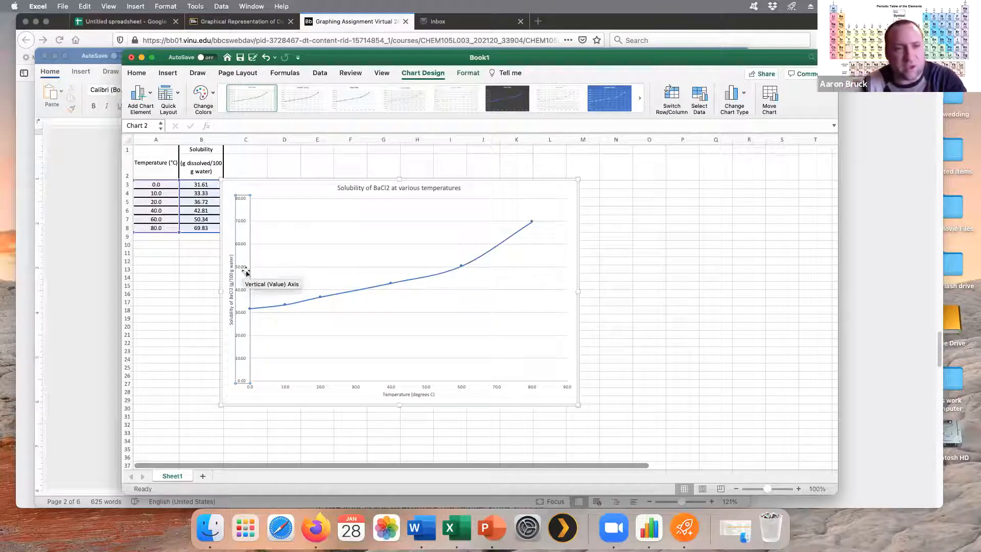
click(142, 74)
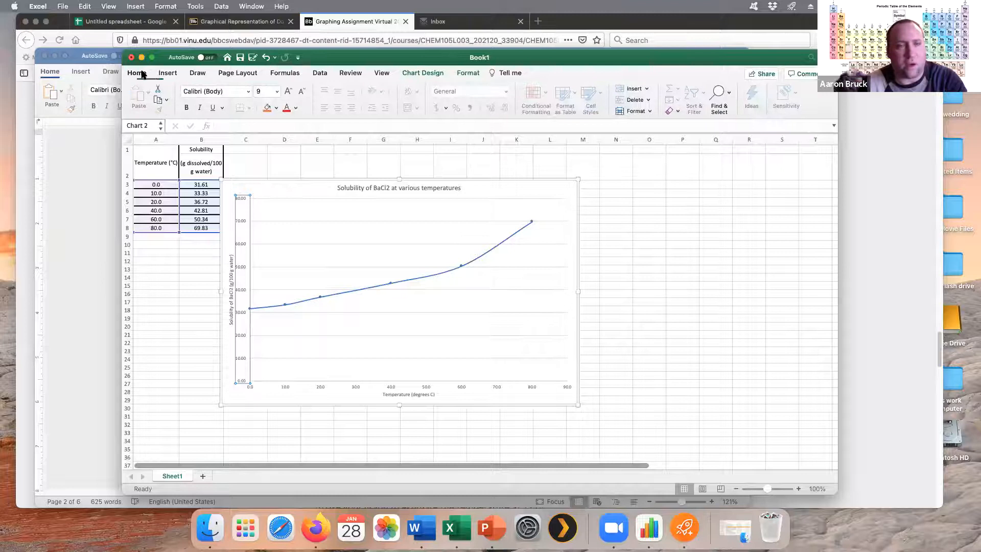
click(287, 92)
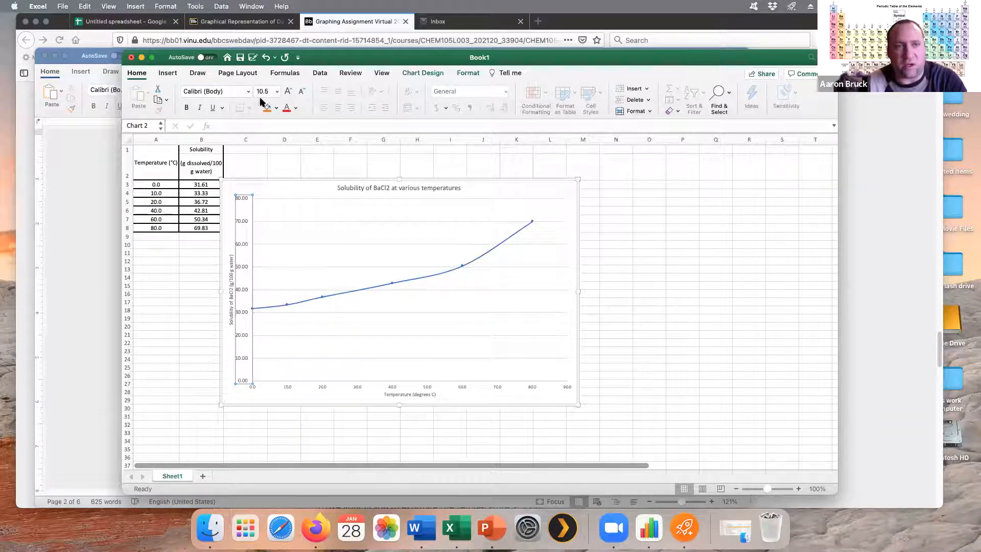
click(288, 387)
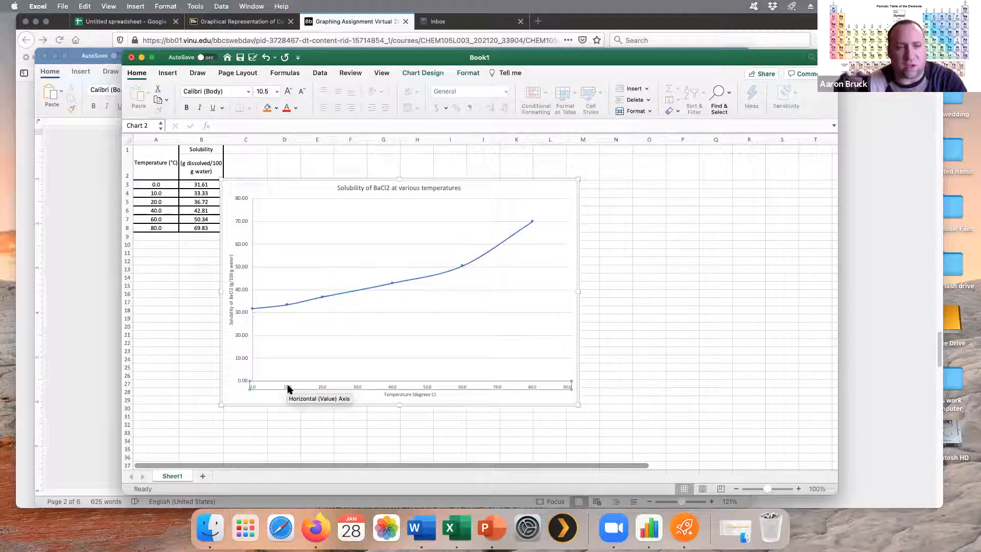
click(288, 92)
Increase the font size of the vertical and horizontal axis titles
click(230, 299)
click(287, 91)
click(288, 91)
click(287, 91)
click(401, 394)
click(289, 91)
click(288, 91)
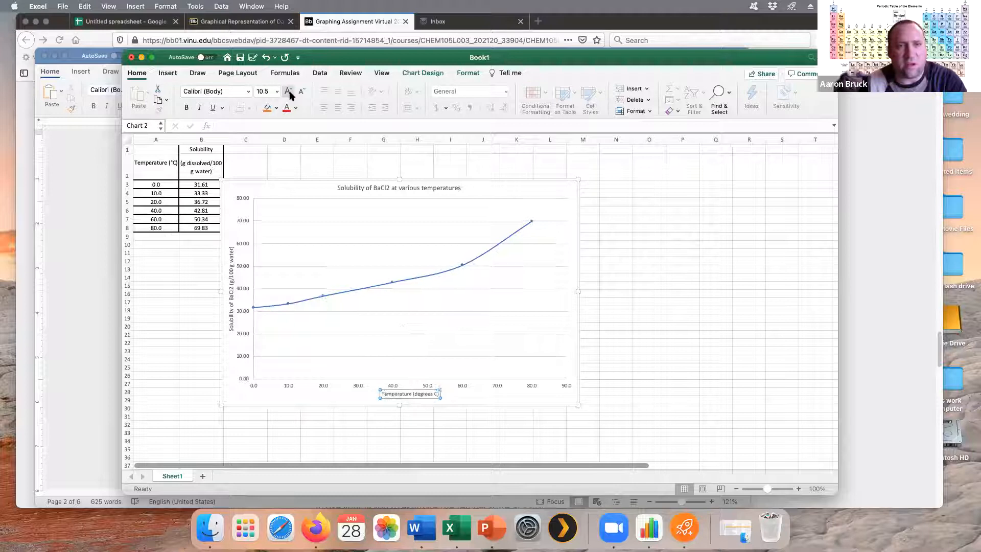
Set the chart title's font size to 18 and make it bold
click(390, 188)
click(286, 92)
click(286, 92)
click(187, 107)
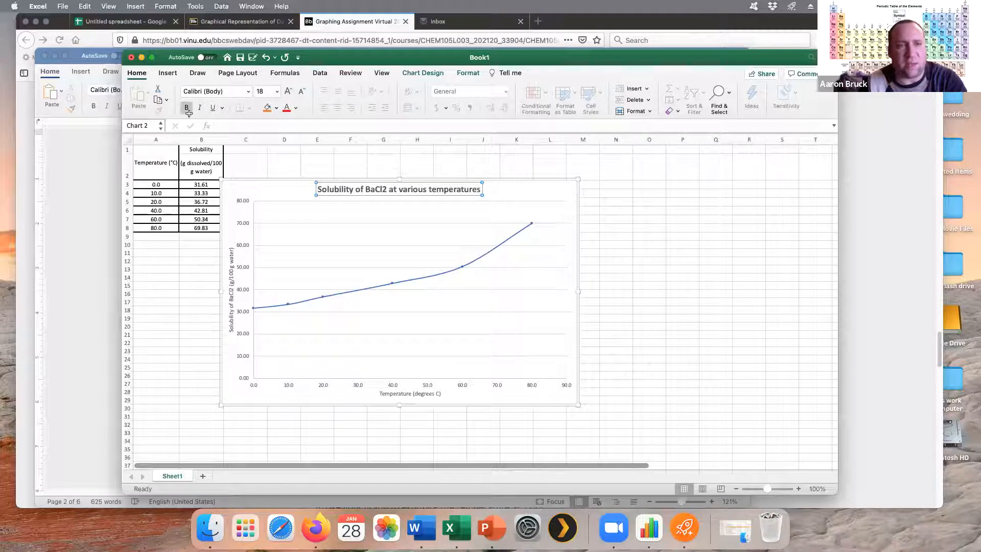
click(330, 235)
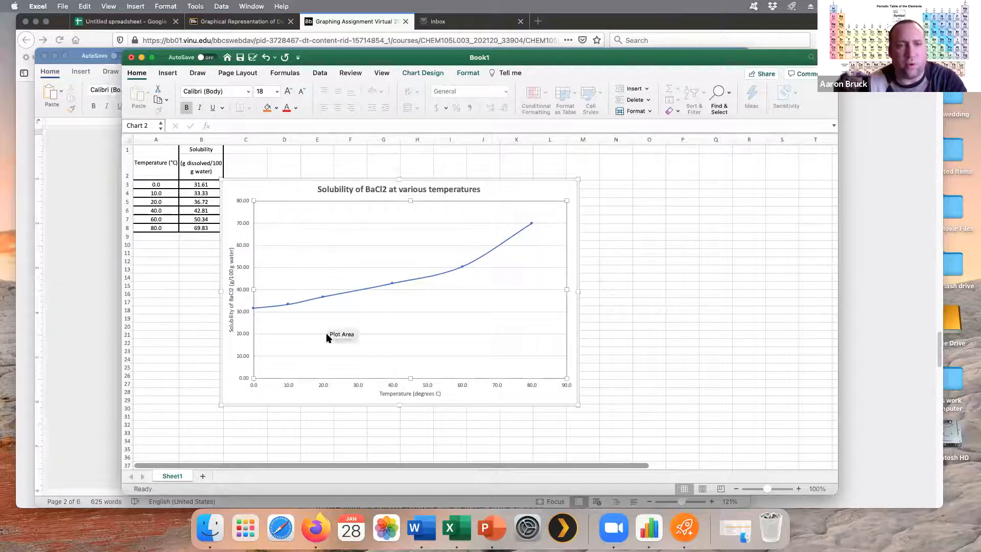
click(384, 189)
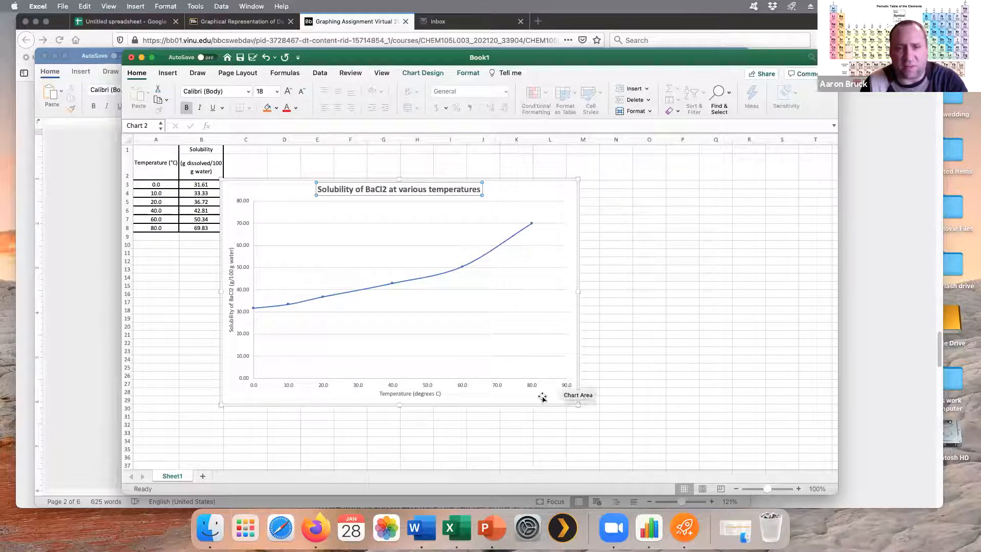
Copy the whole solubility chart and switch to the Word assignment document
drag(462, 57, 852, 70)
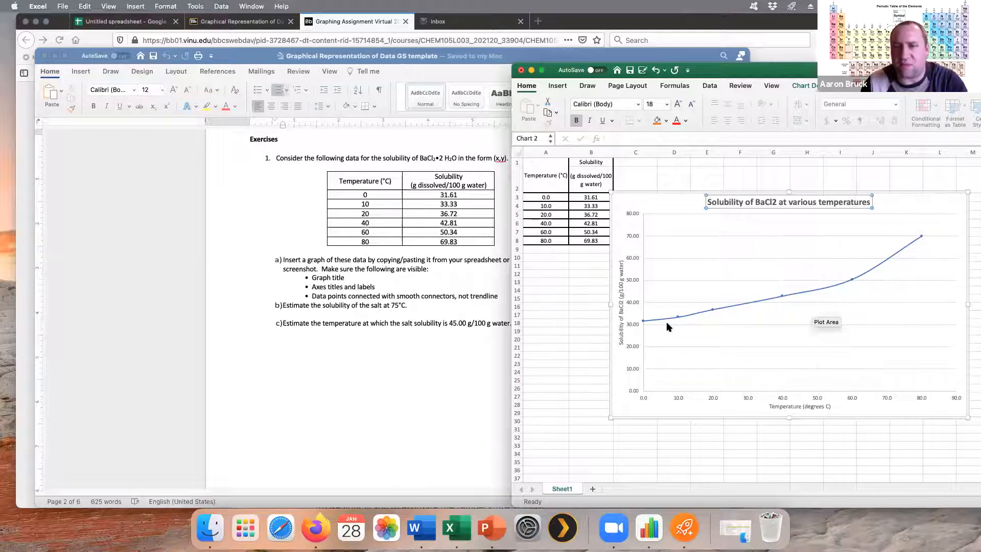
click(676, 201)
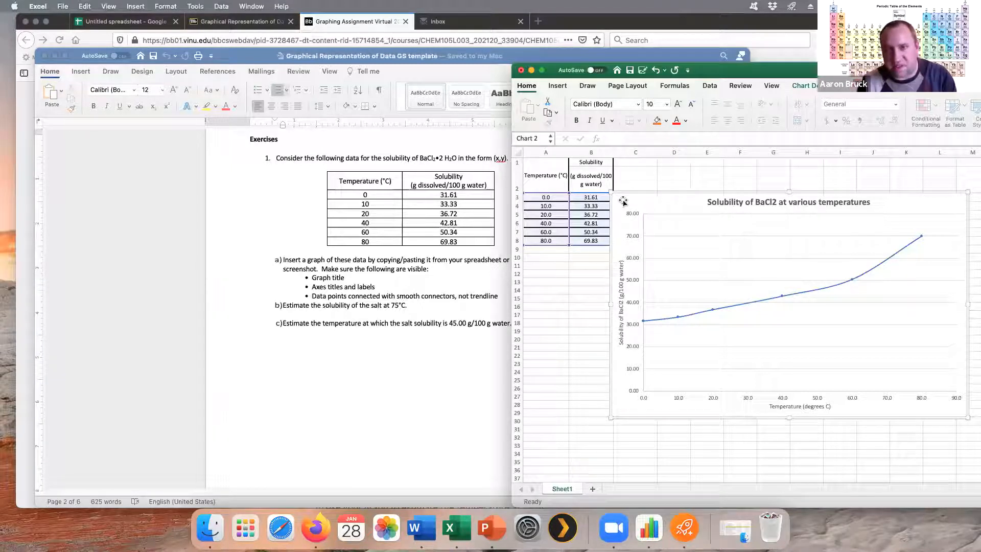
click(418, 292)
click(291, 260)
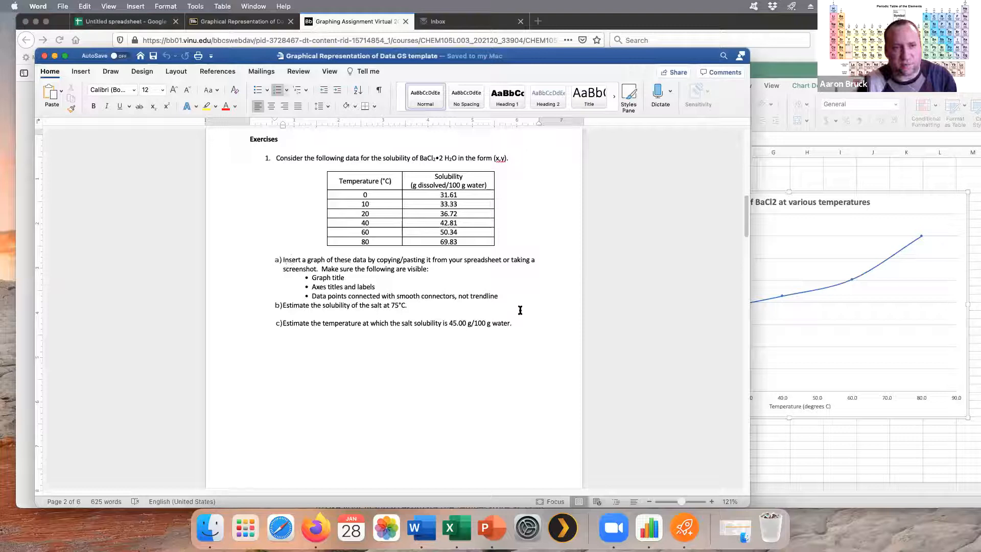
Add an unbulleted, unindented blank line below the bullet "Data points connected with smooth connectors, not trendline"
click(511, 297)
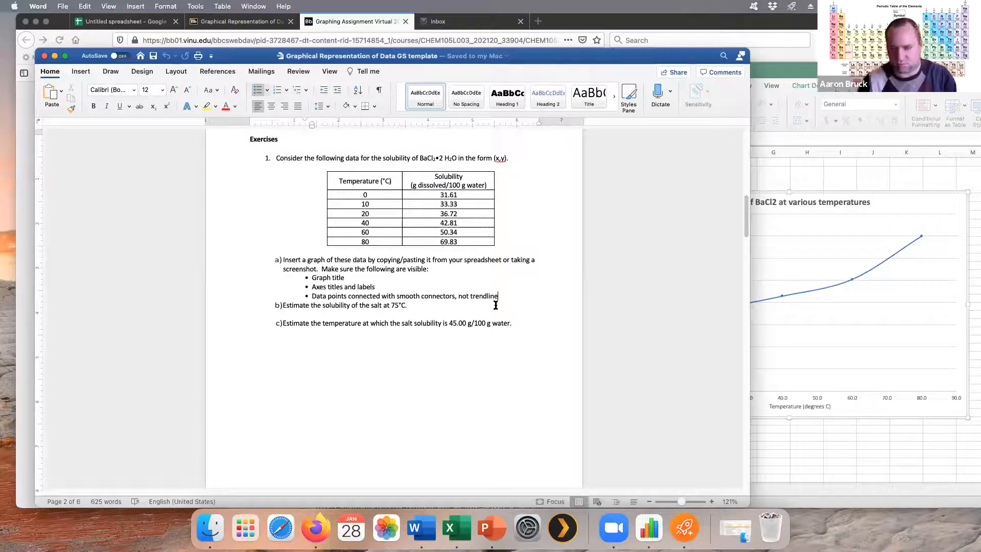
key(Return)
key(shift+Tab)
key(BackSpace)
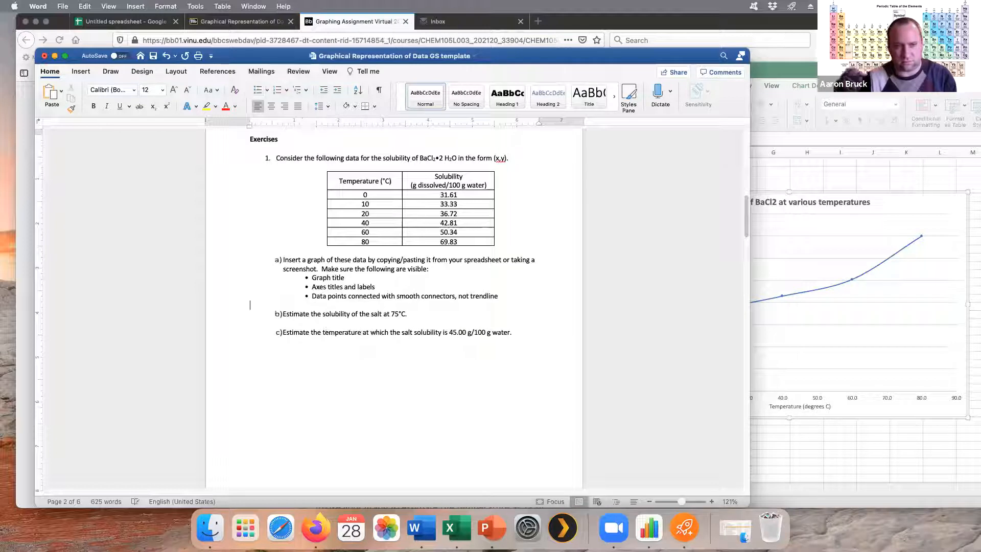
Paste the copied solubility chart into the blank line between part a's bullets and question b
key(super+v)
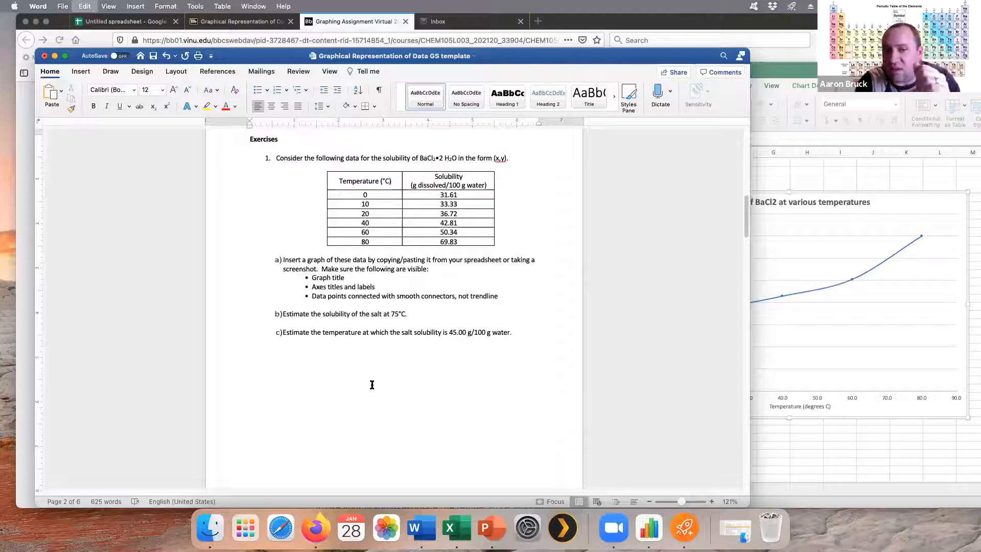
key(super+v)
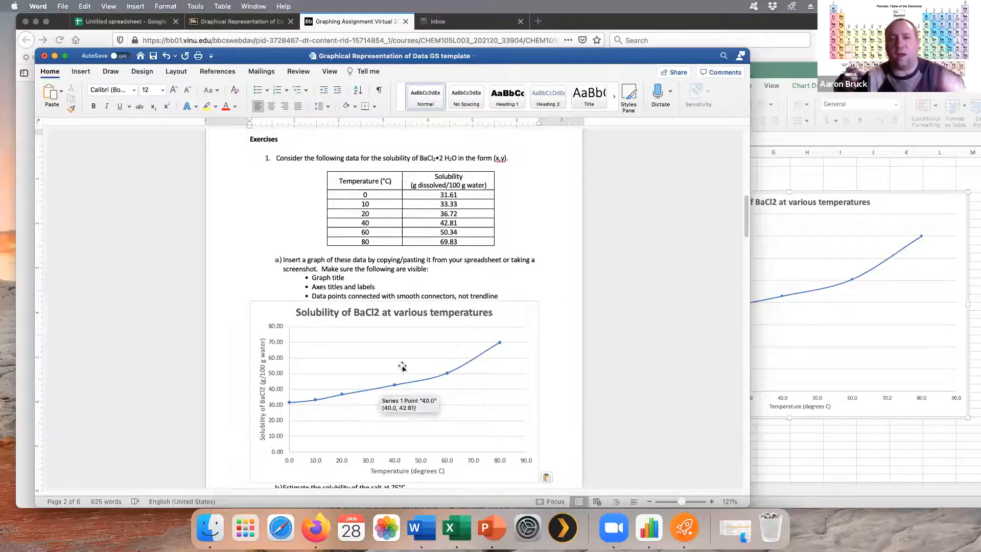
scroll(508, 259, down, 8)
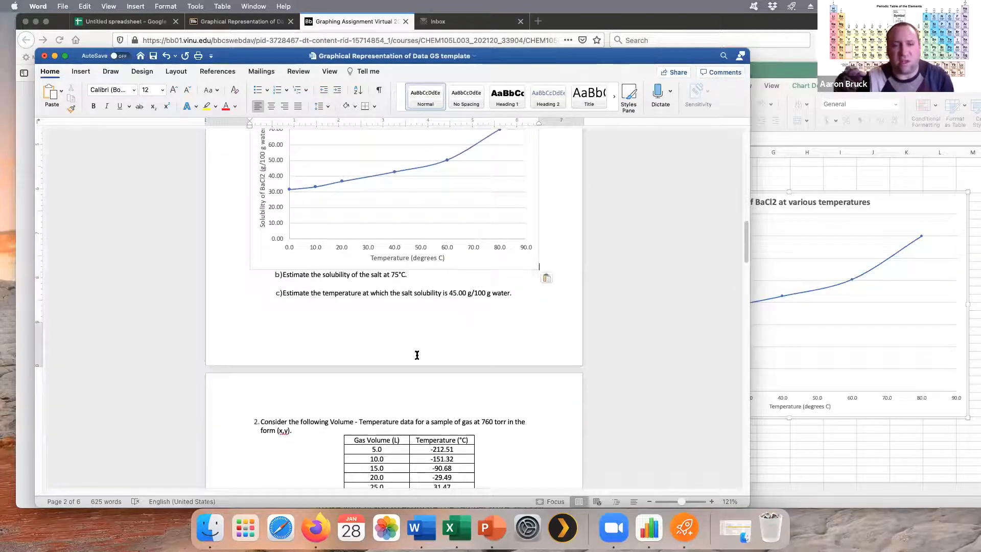
scroll(402, 358, up, 2)
scroll(396, 361, up, 1)
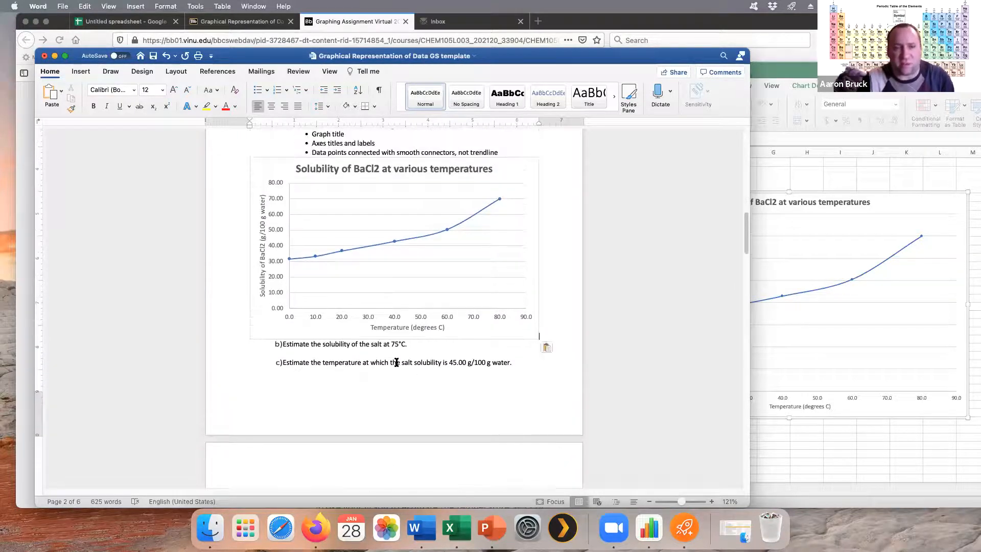
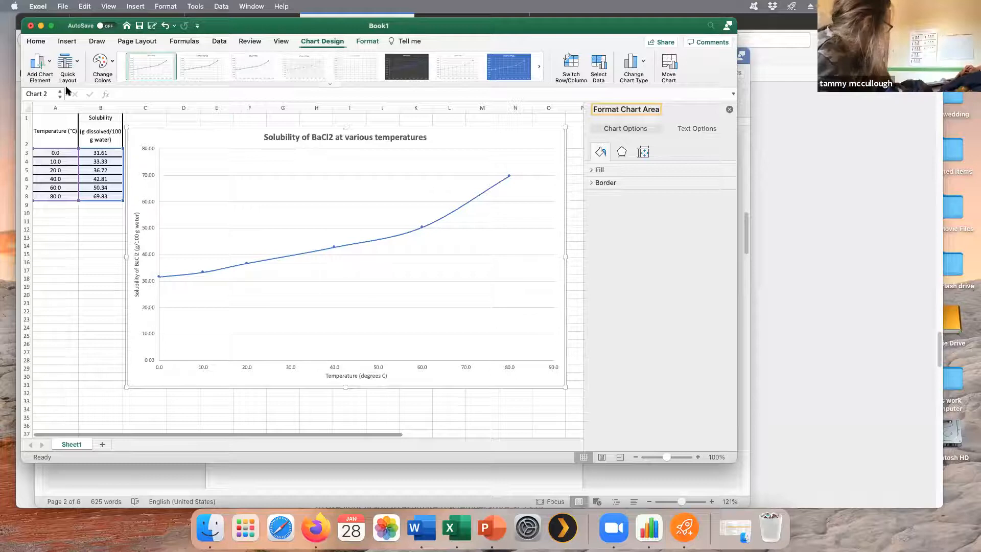
Add a linear trendline to the solubility chart in Excel and open its trendline options
click(38, 66)
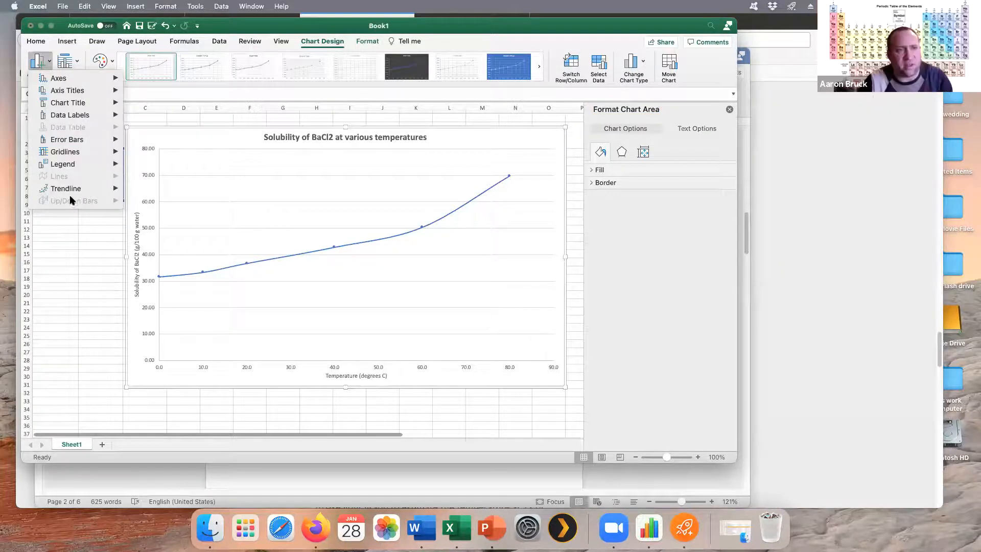
mouse_move(74, 189)
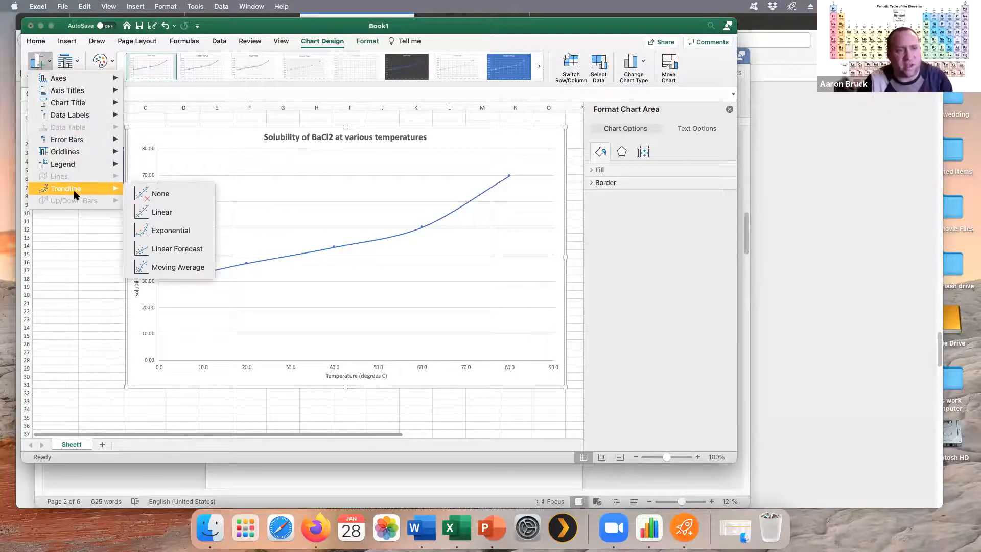
click(166, 213)
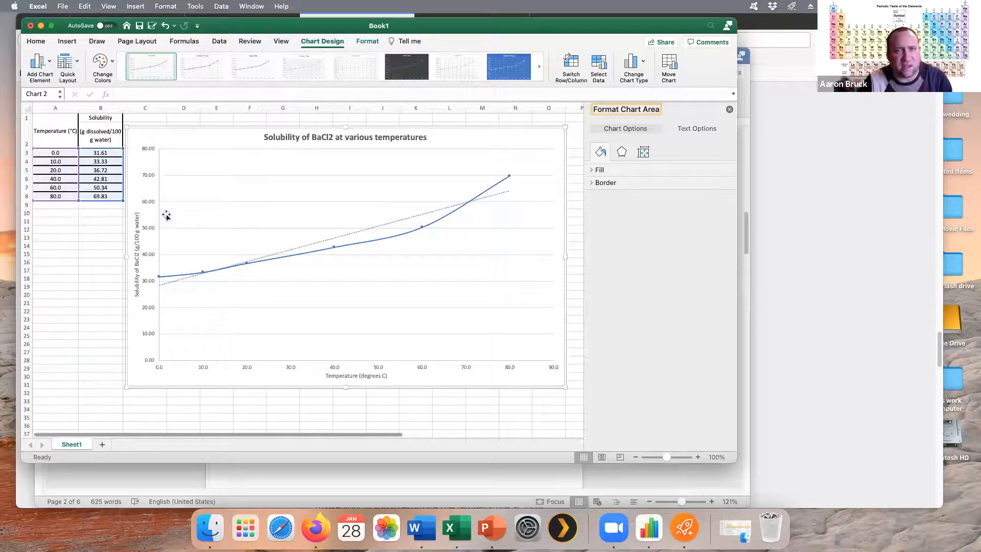
click(431, 211)
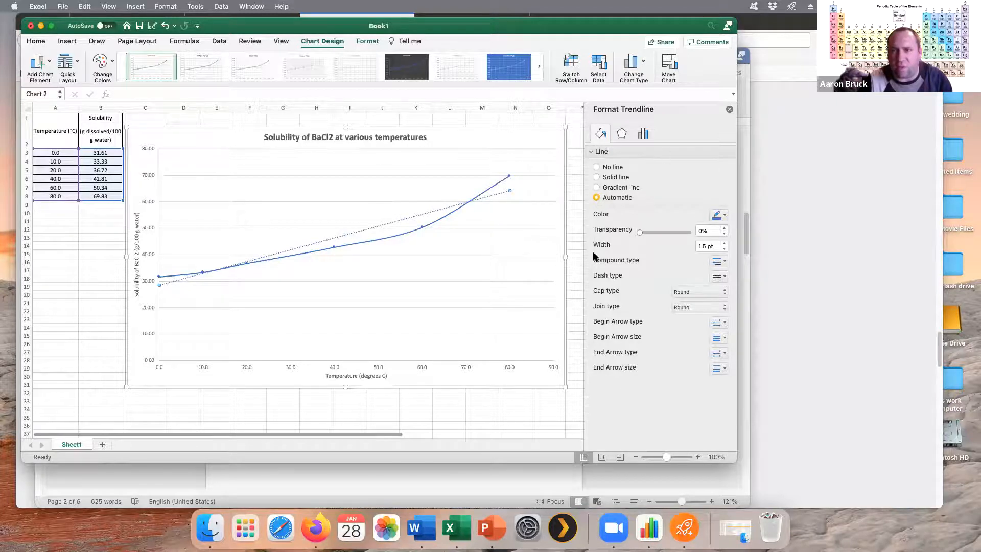
click(643, 135)
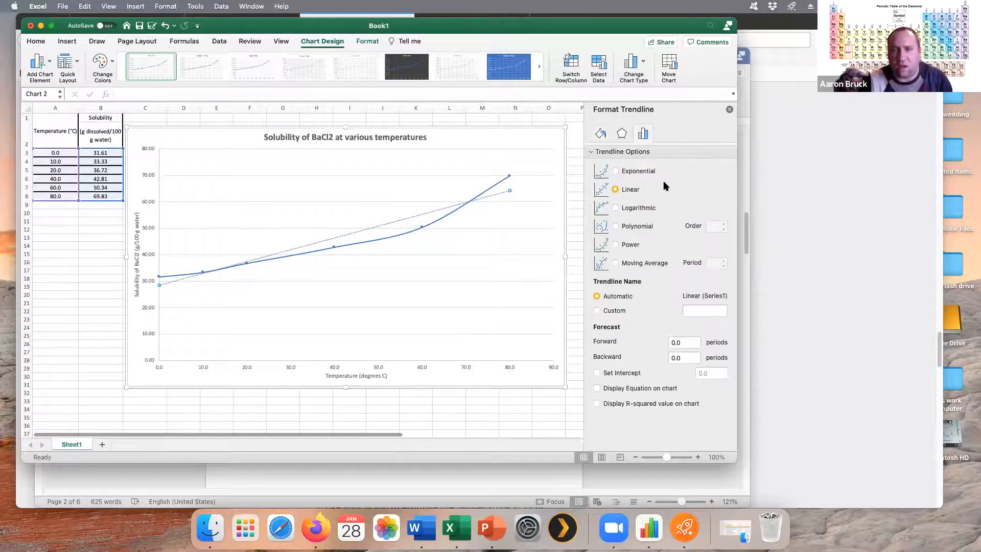
Try the exponential and logarithmic types on the solubility chart's trendline
click(614, 172)
click(616, 207)
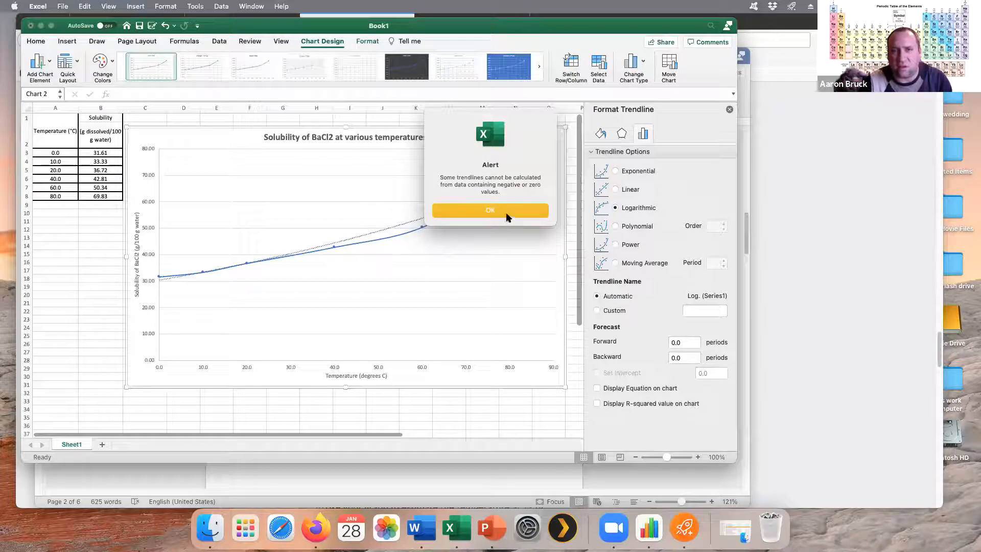
click(505, 214)
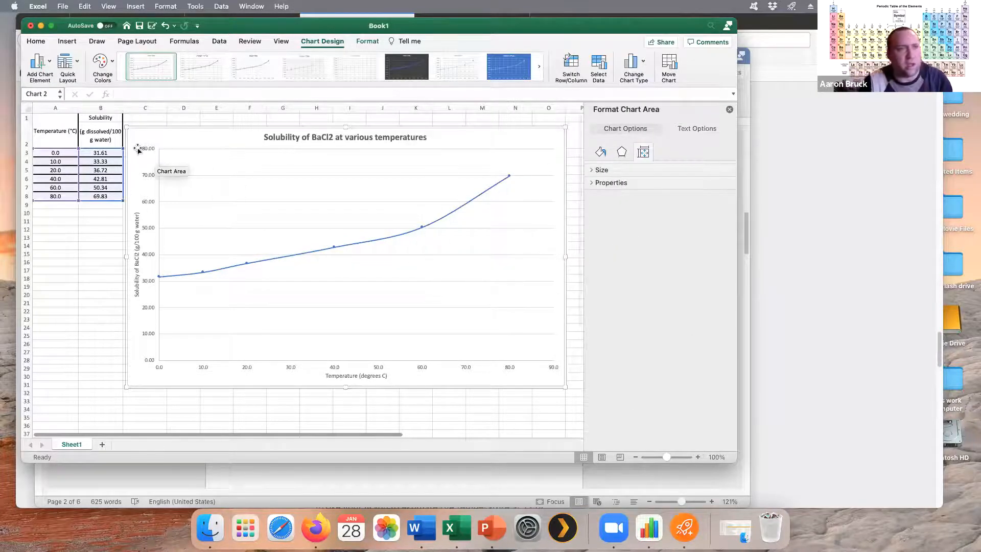
Add a linear trendline back onto the solubility chart and open its trendline options
click(37, 63)
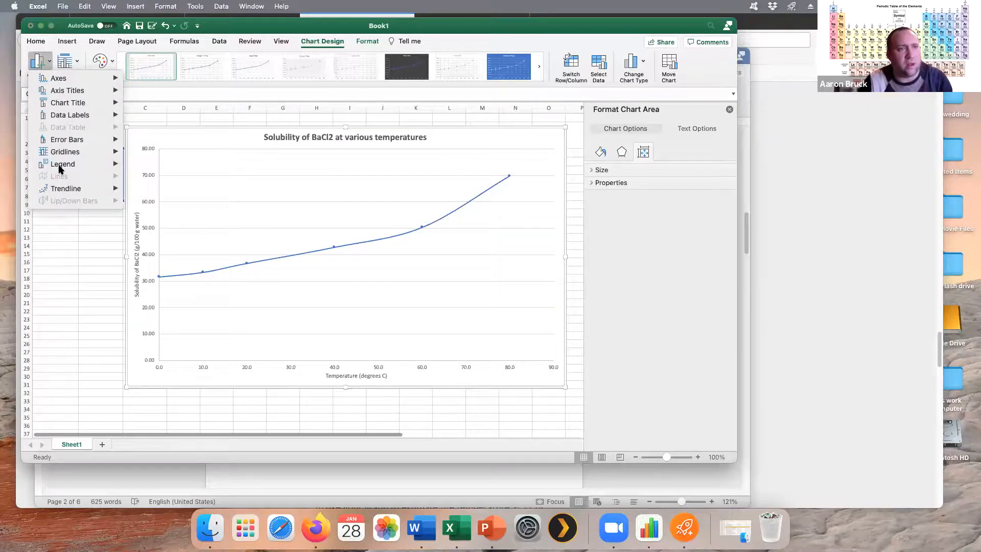
mouse_move(66, 189)
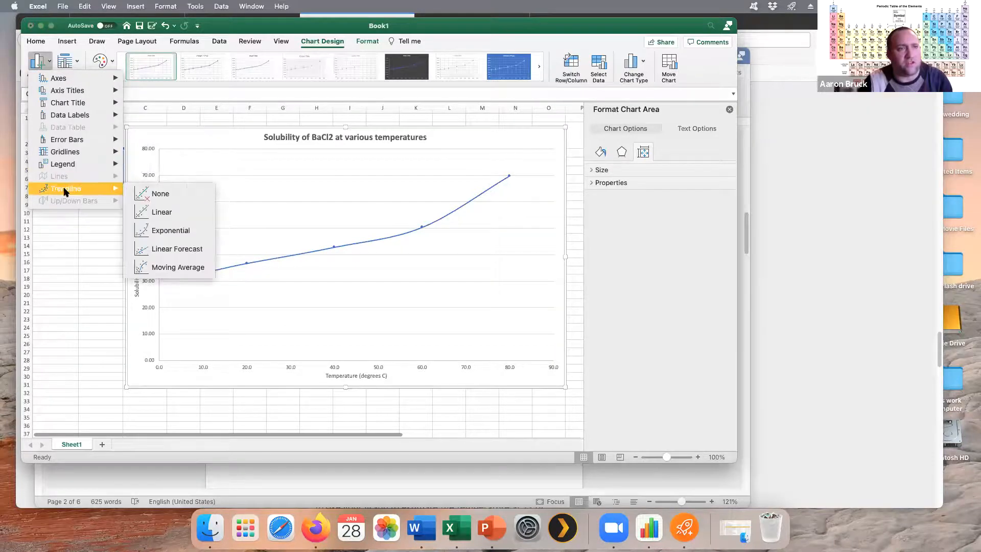
click(162, 216)
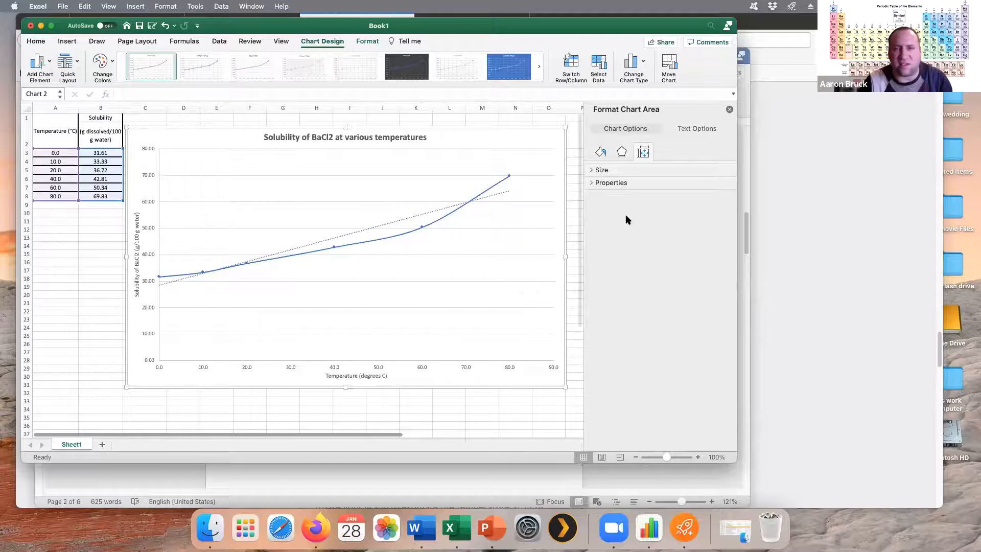
click(442, 209)
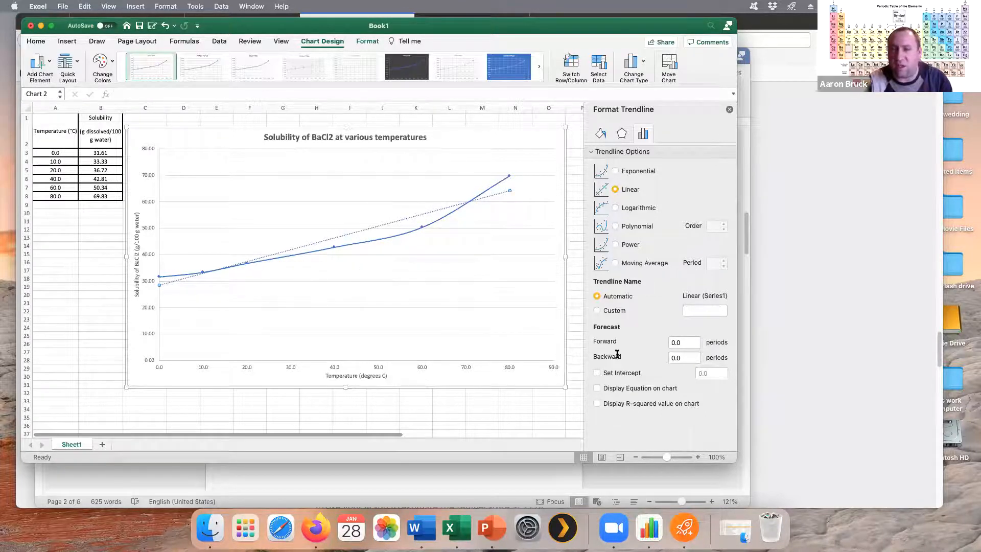
Try forward forecasts of 5 and 20 periods on the linear trendline, then reset the forward forecast to 0
click(689, 343)
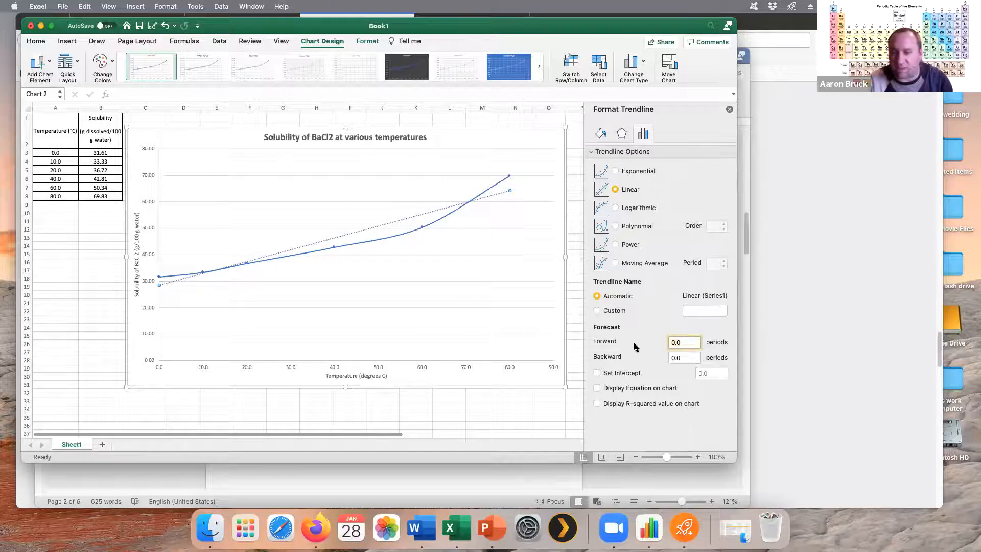
text(5)
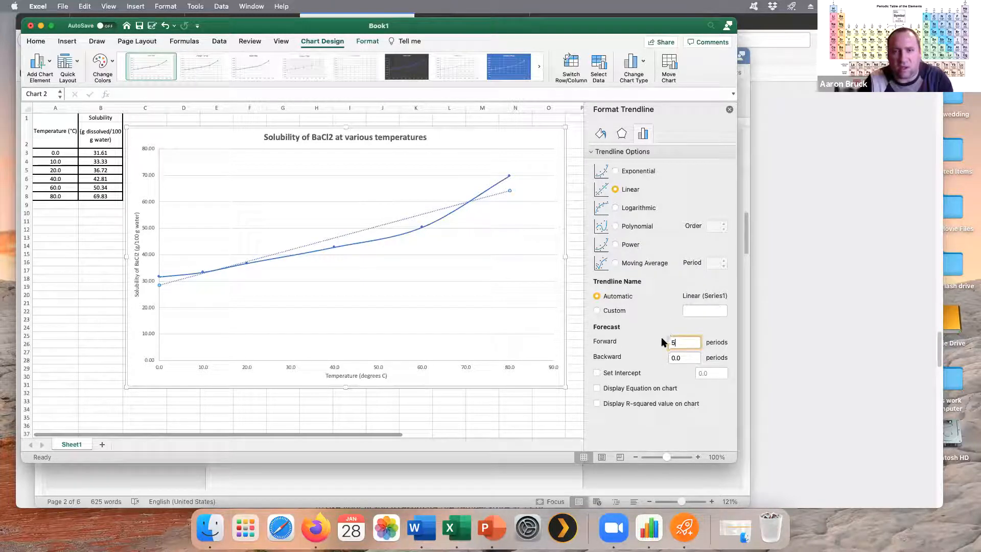
click(682, 358)
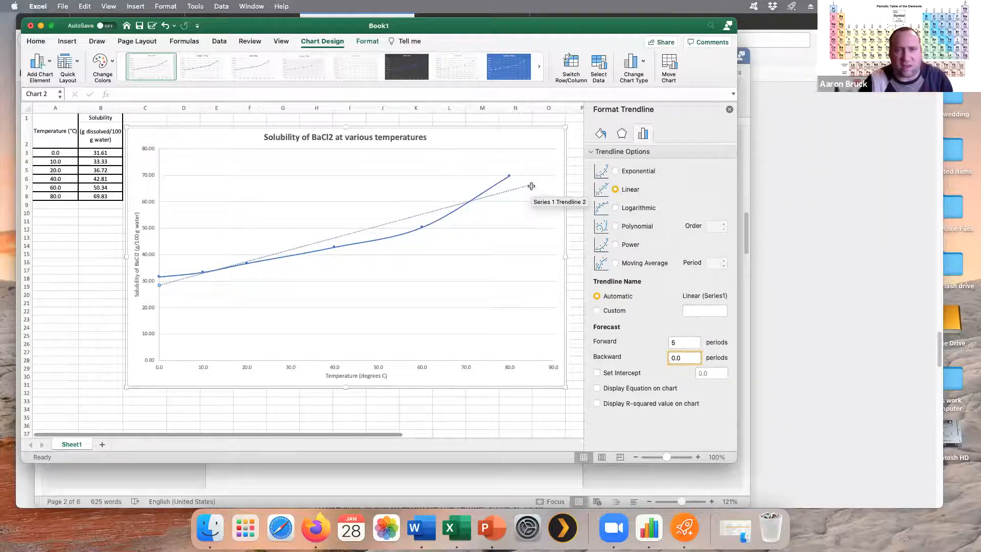
click(685, 344)
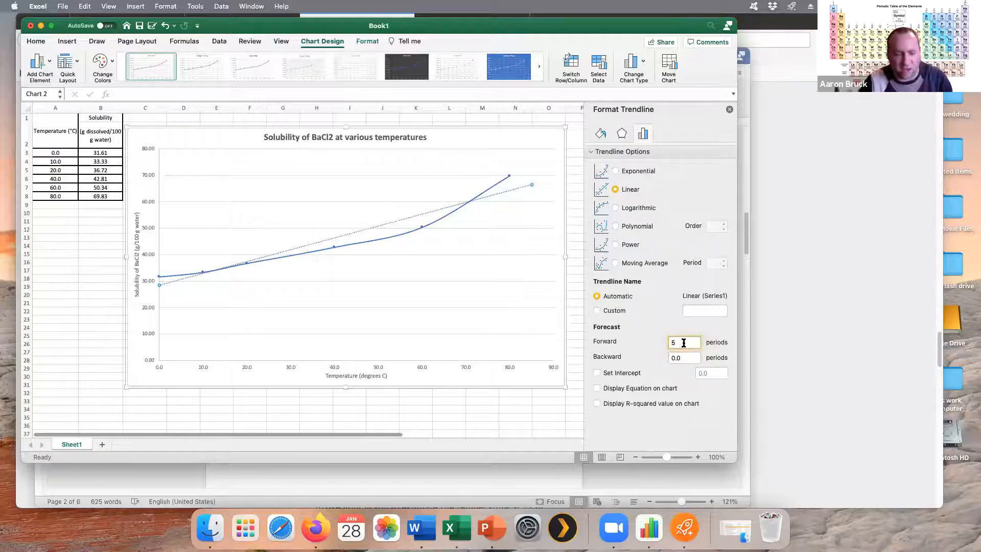
text(20)
click(687, 359)
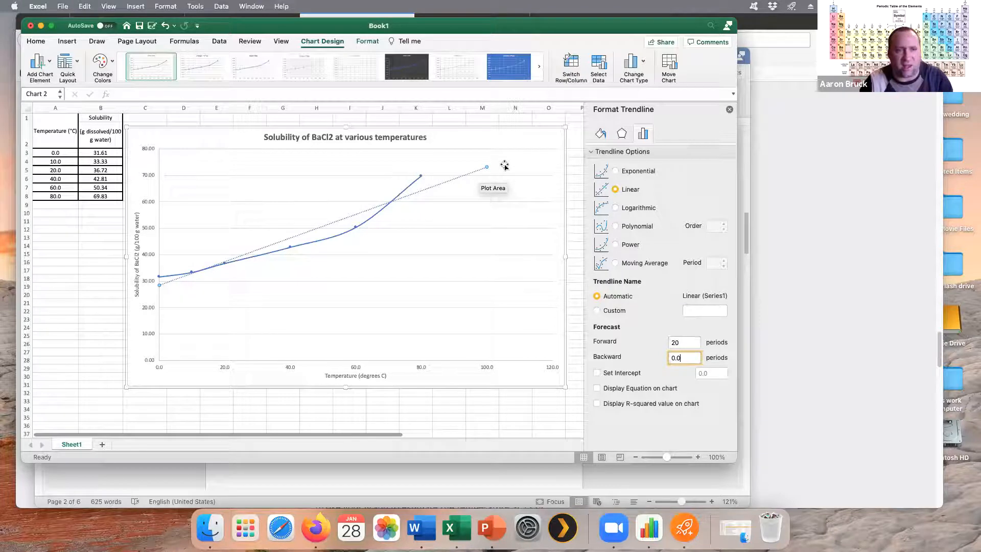
click(671, 343)
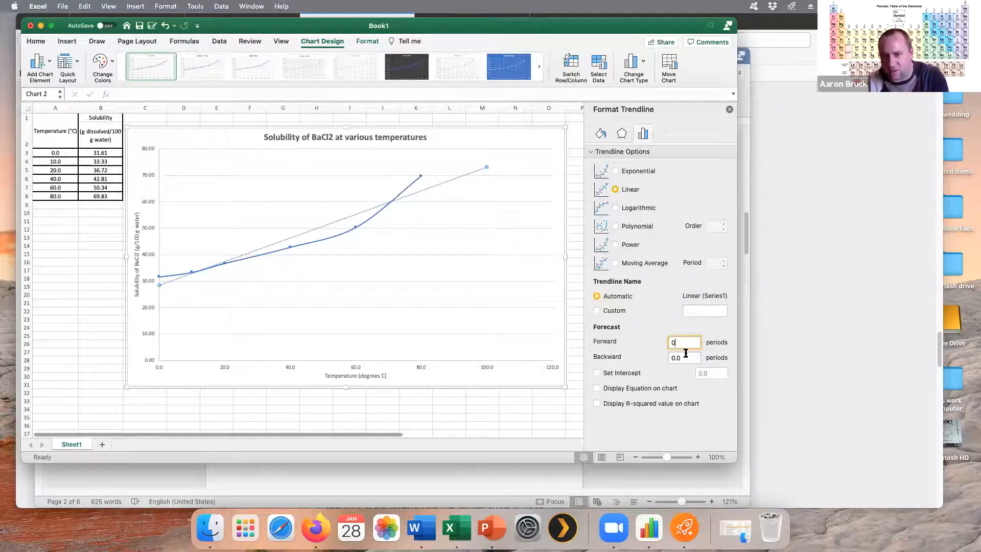
click(685, 354)
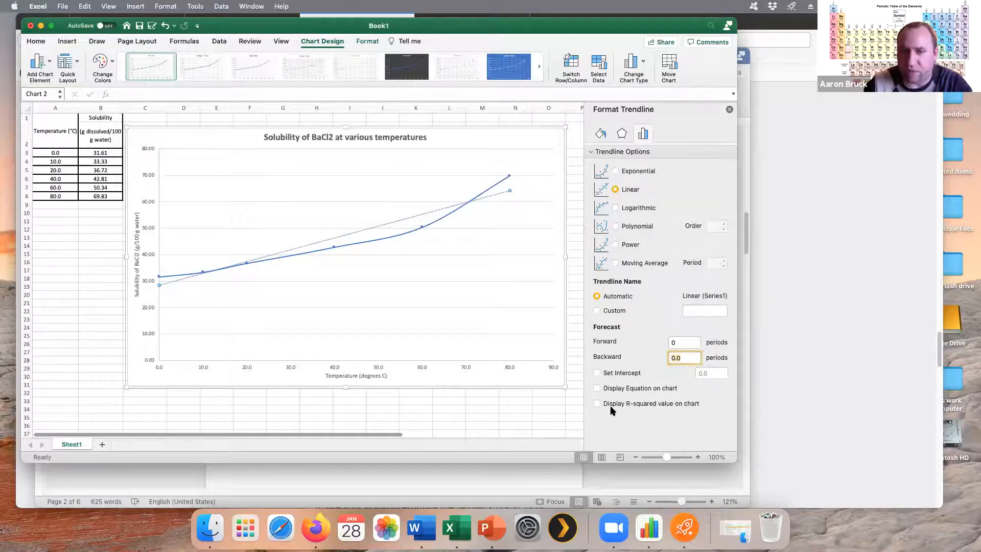
Display the linear trendline's equation in 20 pt text above the curve's upper end, together with the R-squared value
click(598, 388)
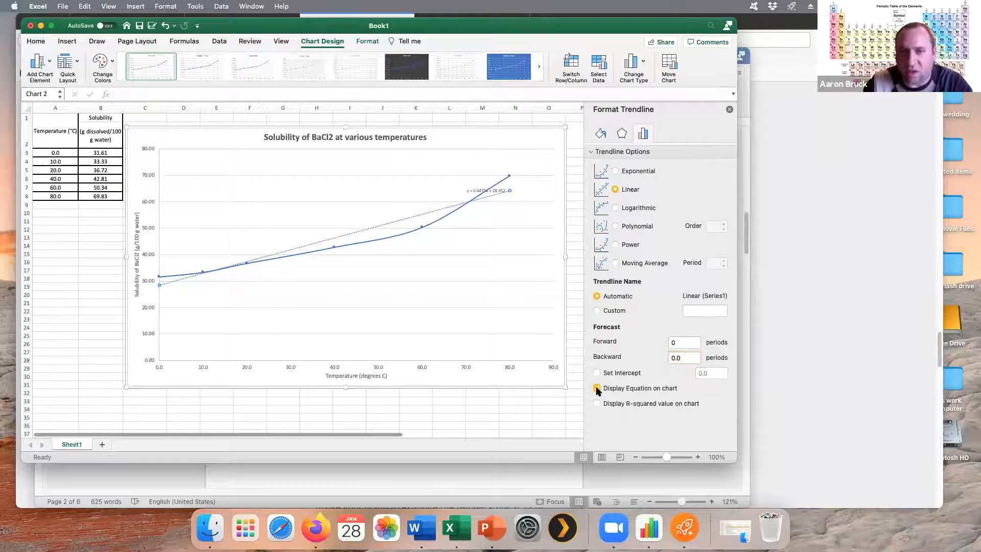
drag(477, 189, 467, 164)
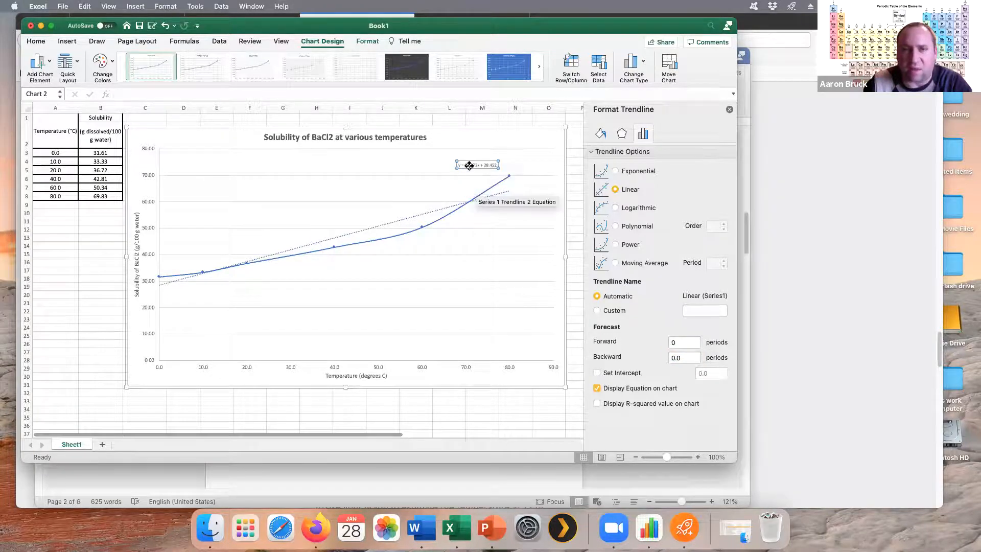
click(37, 41)
click(188, 60)
click(187, 60)
click(188, 60)
click(188, 60)
click(188, 60)
click(188, 60)
click(188, 60)
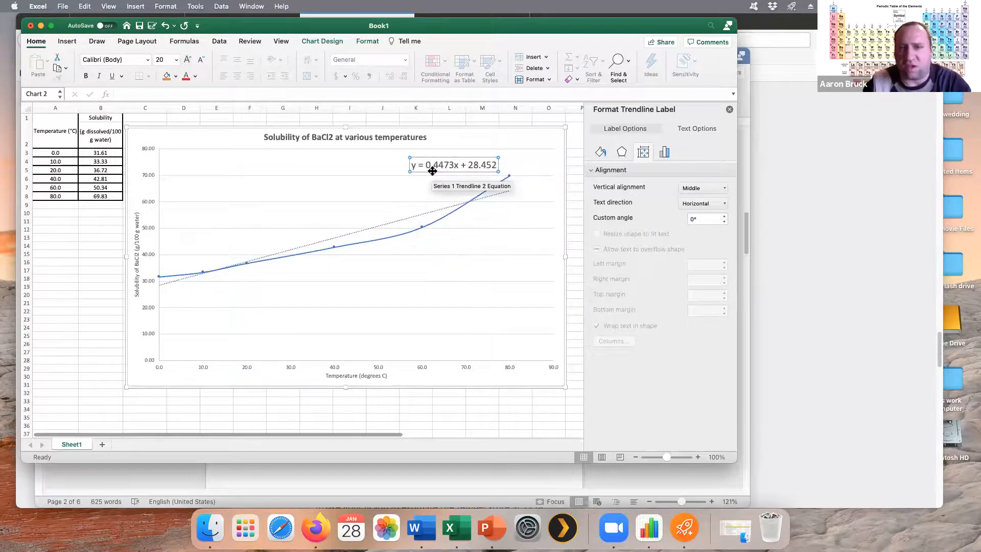
click(420, 218)
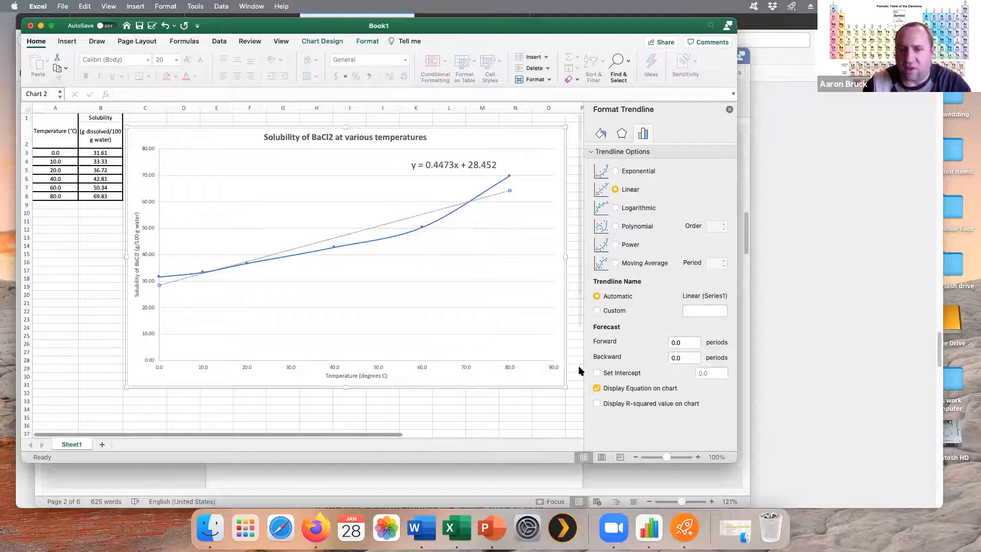
click(597, 405)
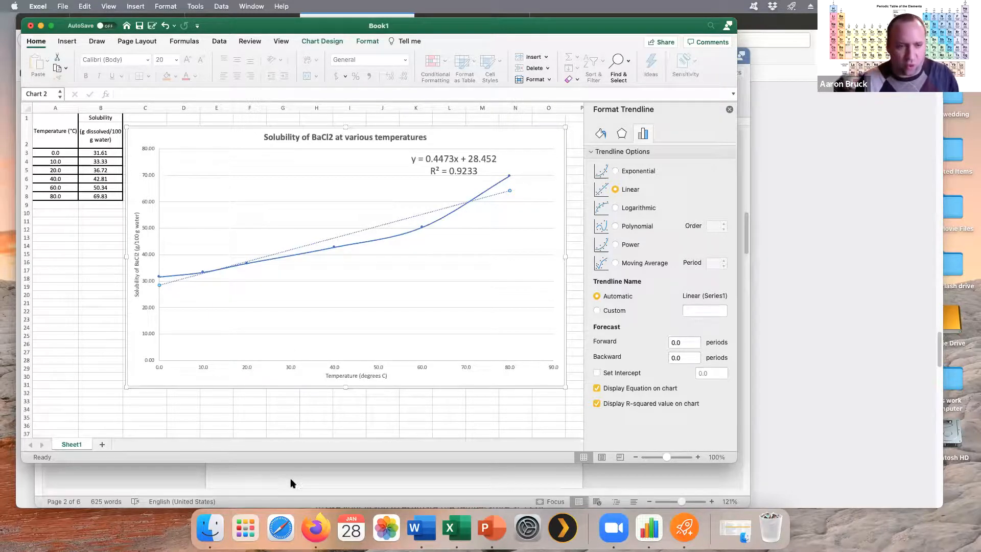
Add a Zoom text annotation over the chart's lower area reading "R^2 guidelines: The closer R^2 is to 1, the better the linear fit", widened to two lines
click(443, 348)
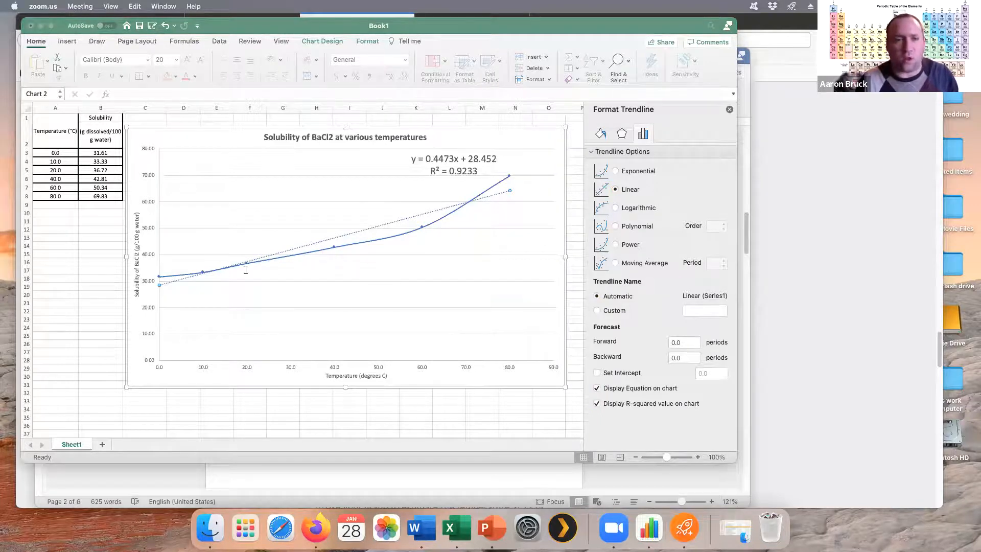
text(R)
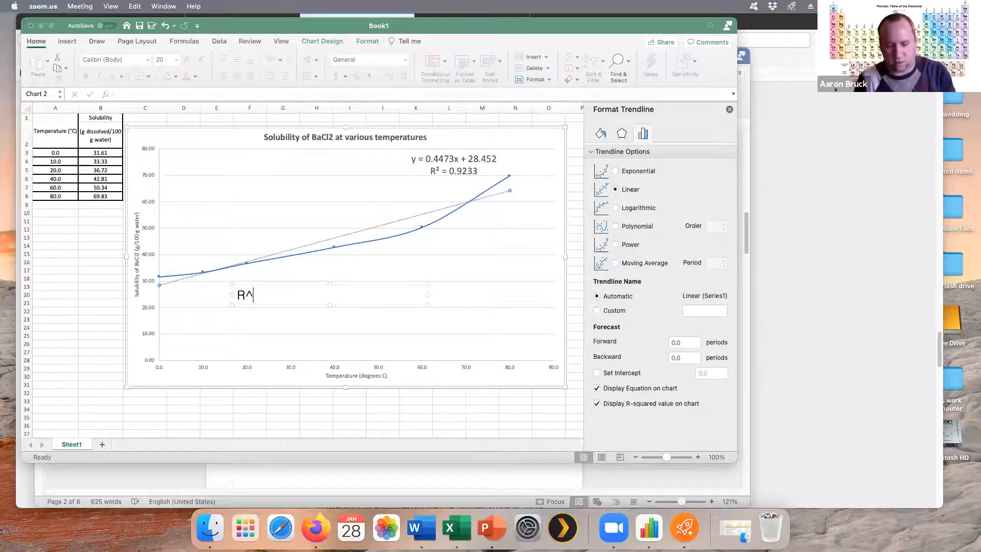
text(^2 guidelines)
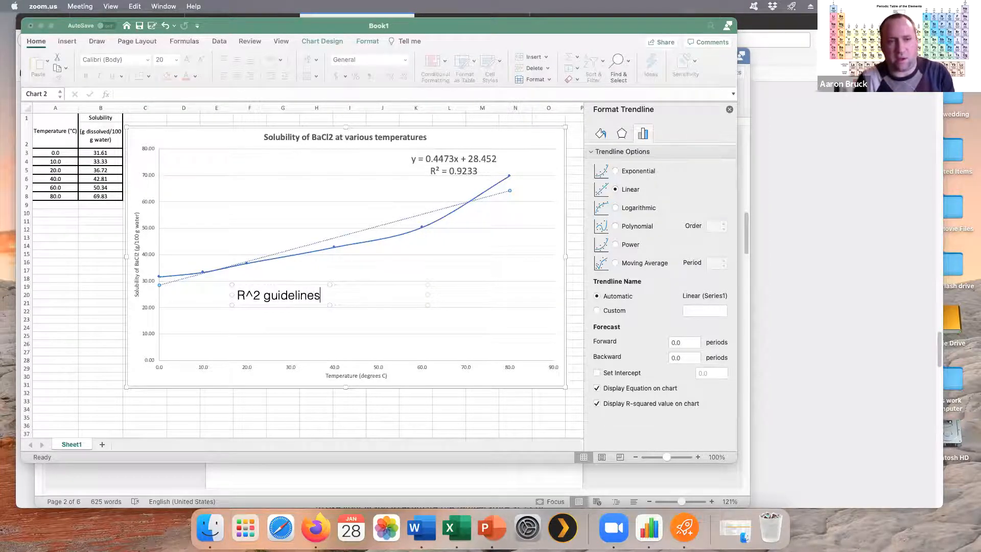
text(:)
key(Return)
text(The closer )
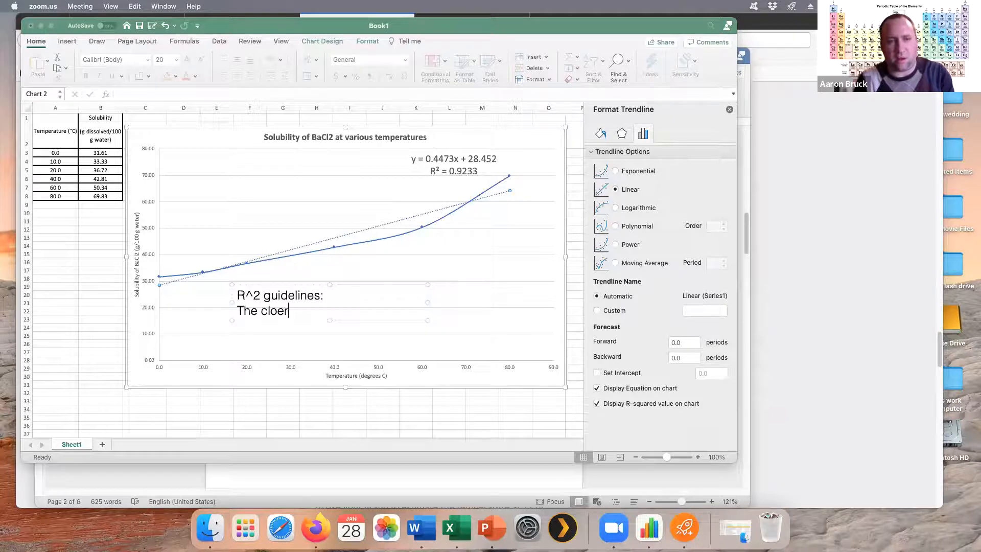
text(R)
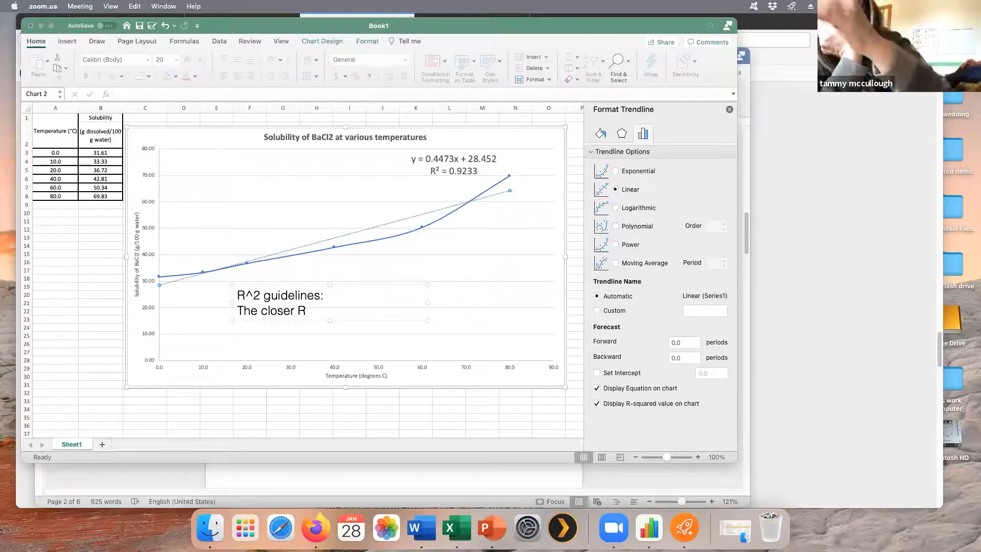
text(^2 is )
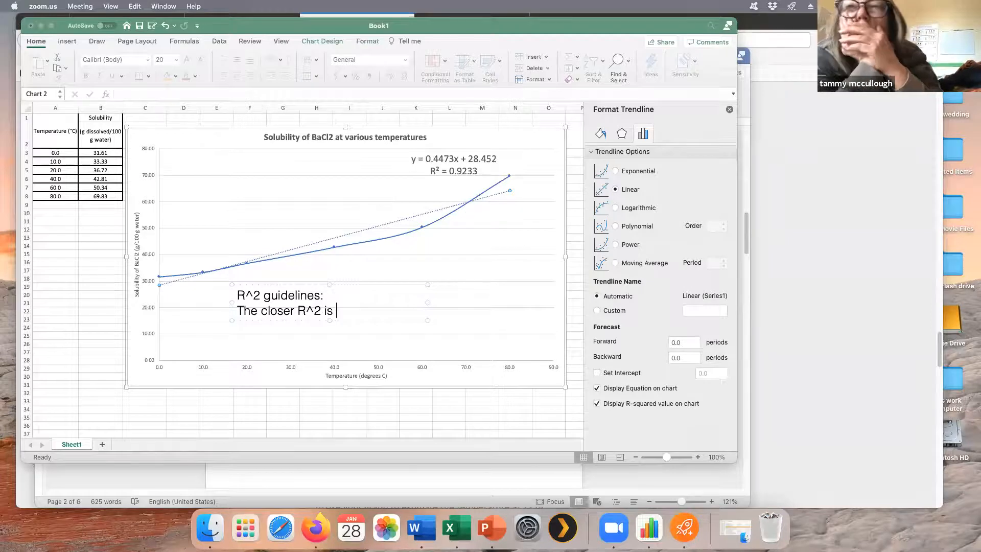
text(to 1,)
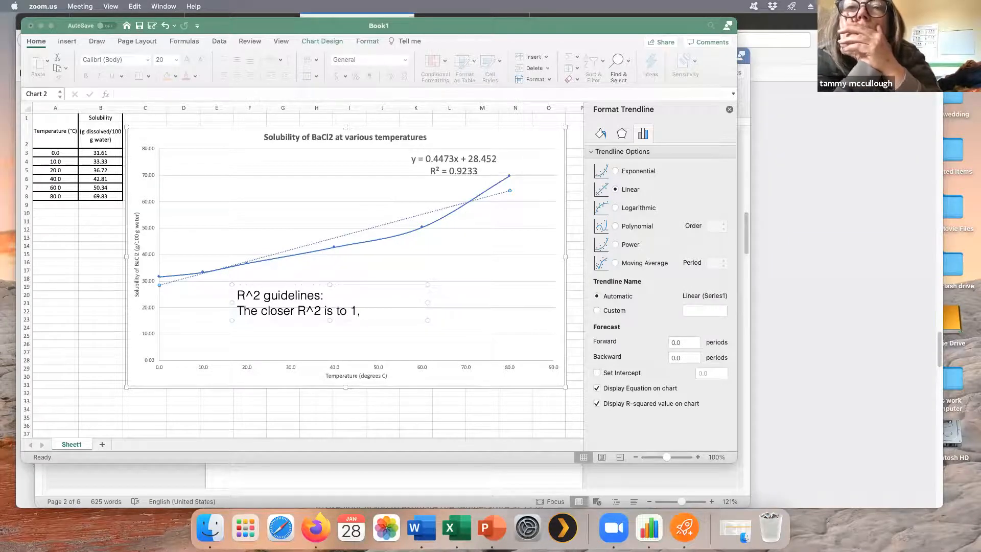
text( the better the linear fit)
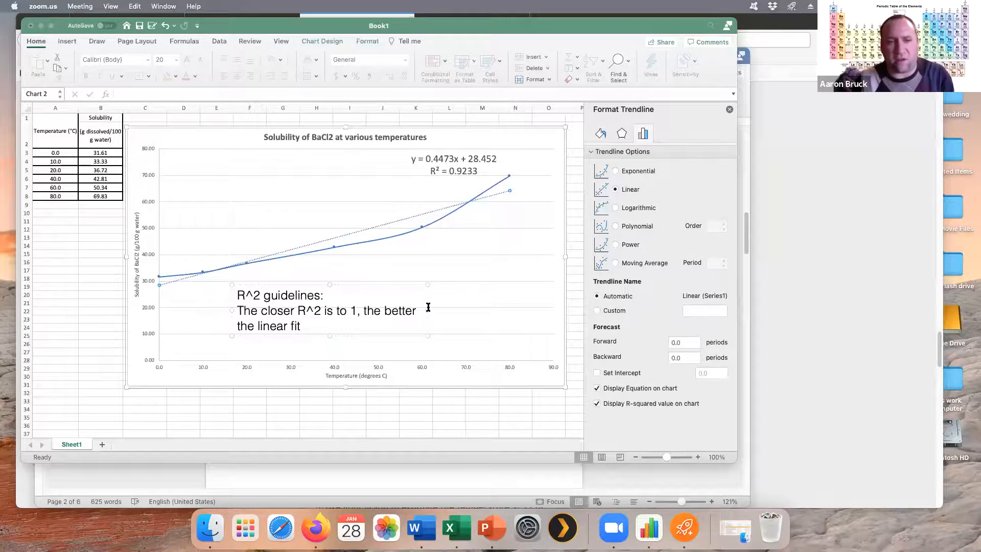
drag(428, 311, 574, 315)
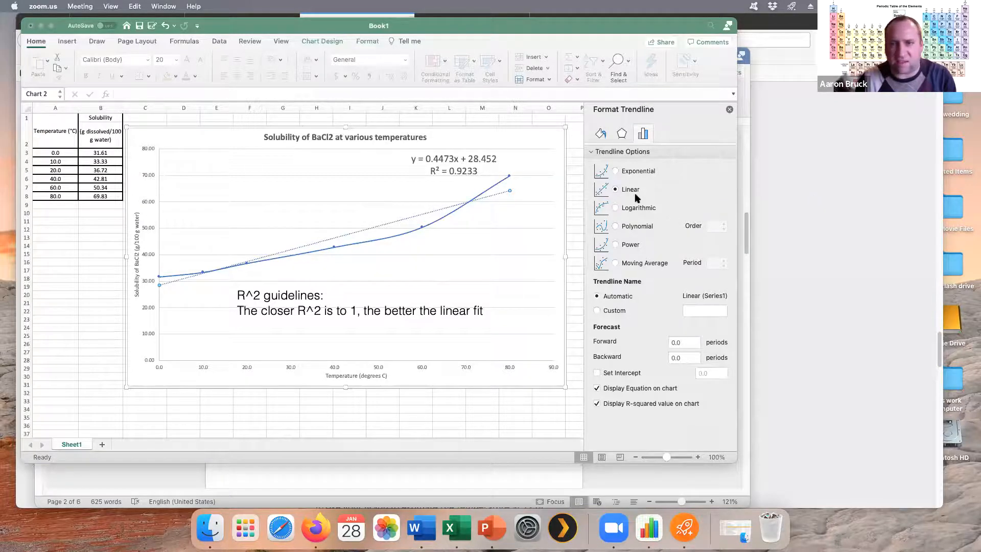
Switch the chart's trendline to exponential, then remove it from the chart
click(616, 171)
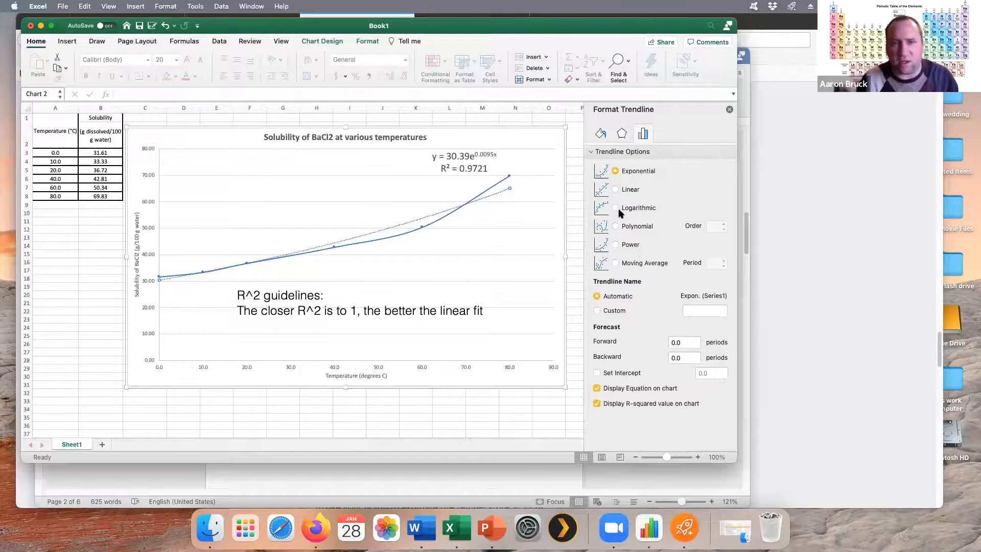
key(Delete)
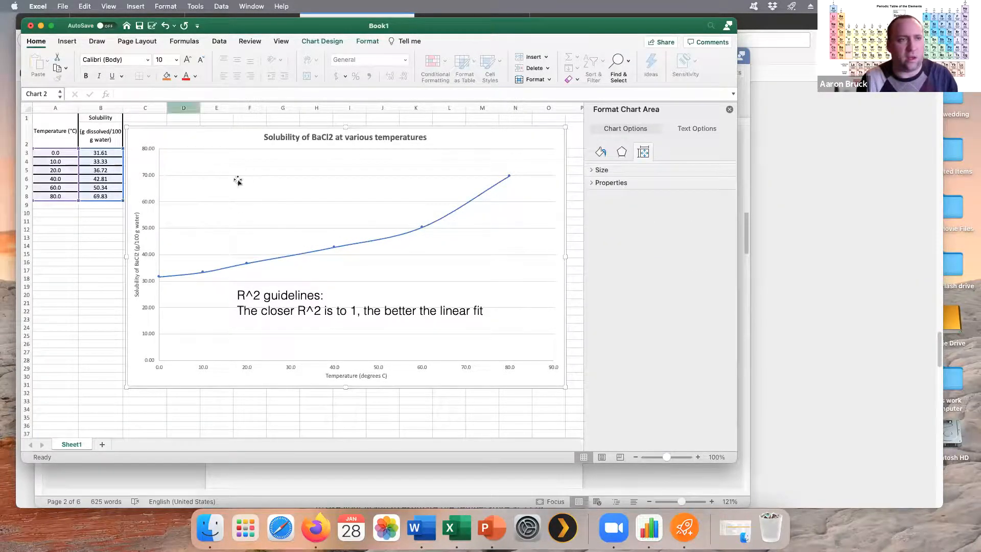
Add a new linear trendline to the solubility chart and open its type and forecast options
click(253, 259)
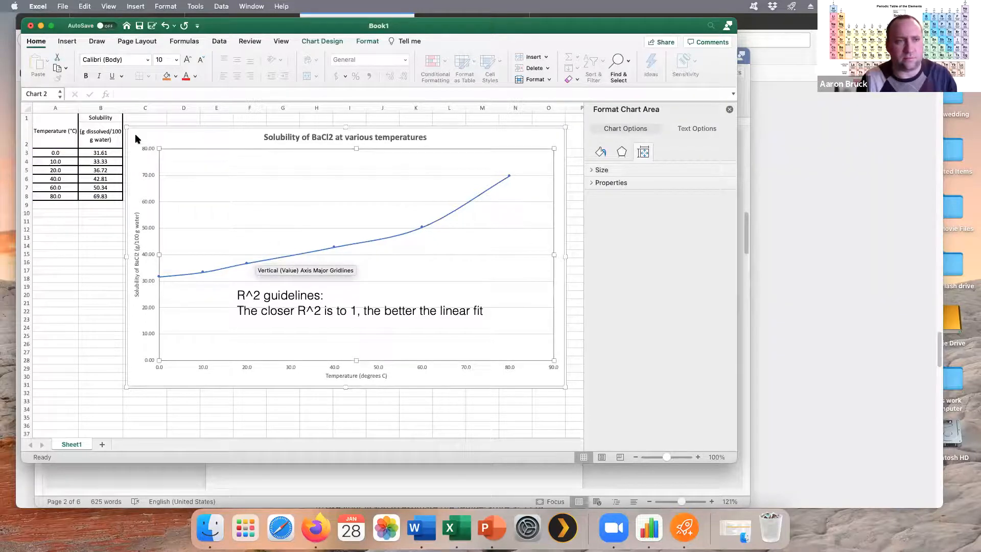
click(195, 137)
click(323, 41)
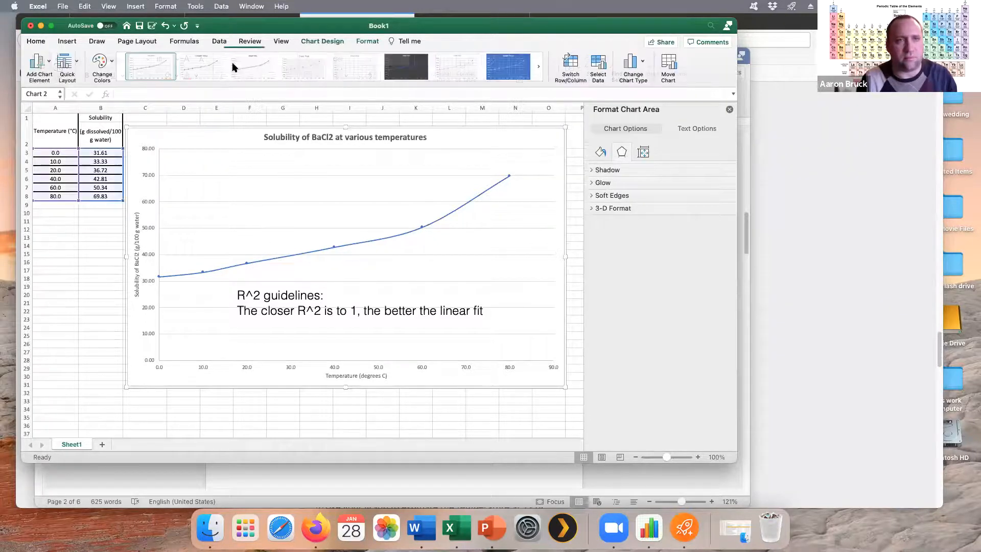
click(39, 61)
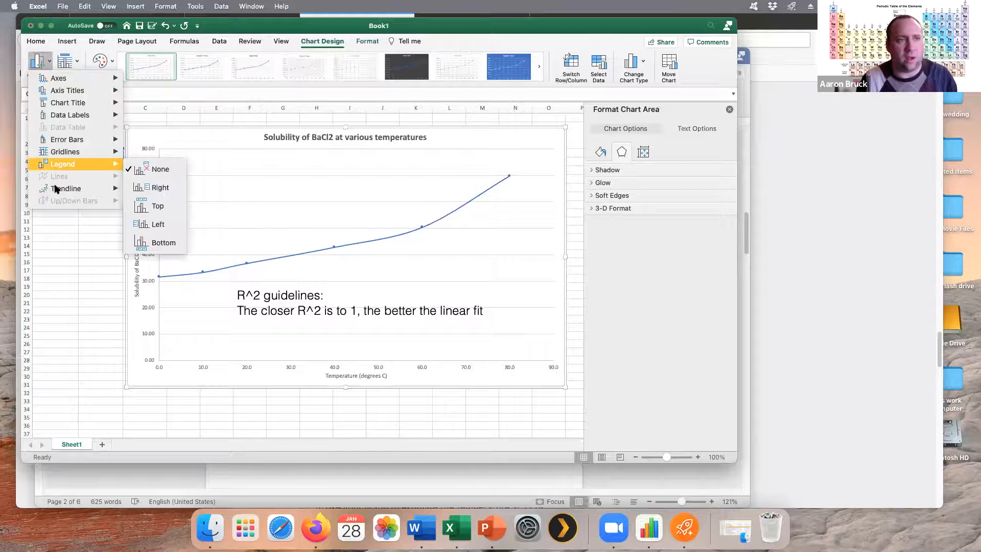
mouse_move(59, 189)
click(161, 214)
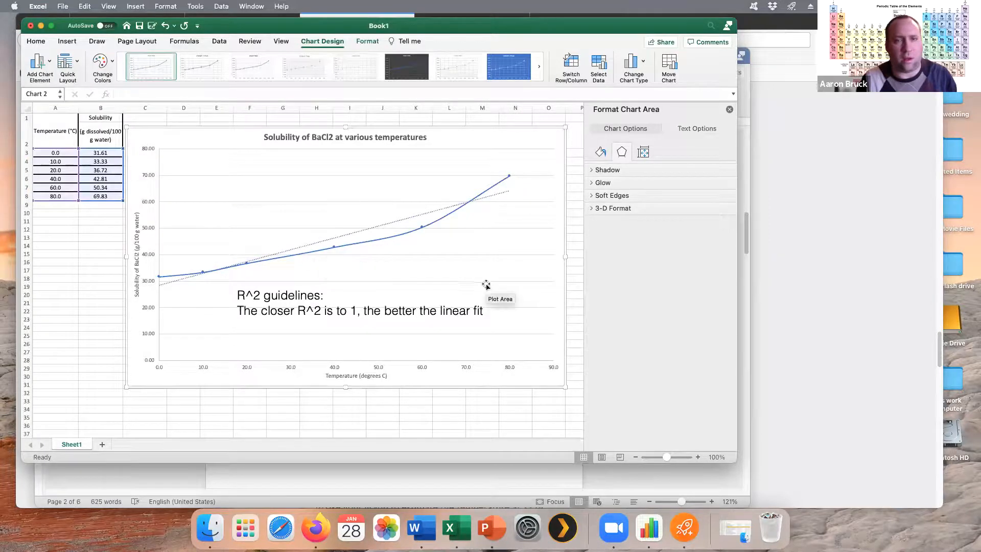
click(491, 196)
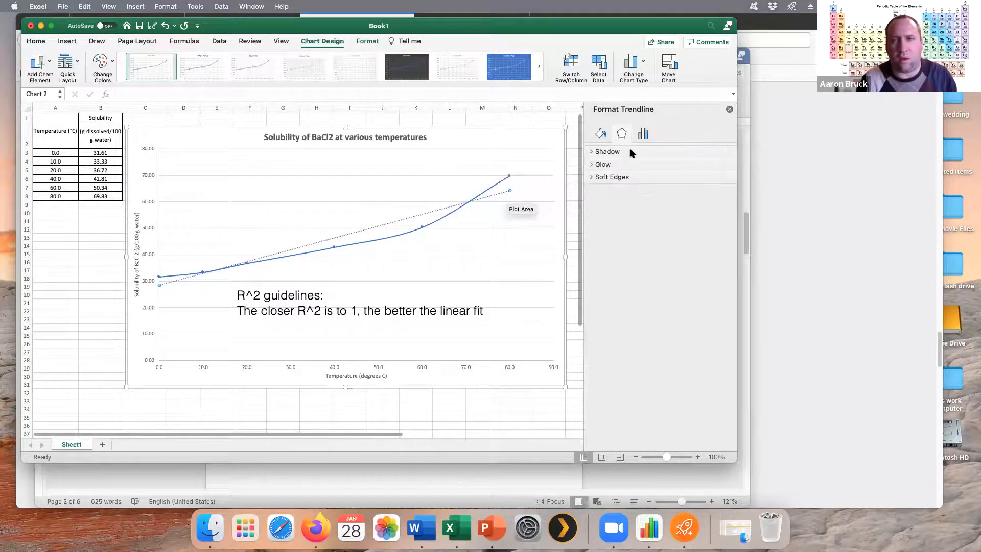
click(637, 138)
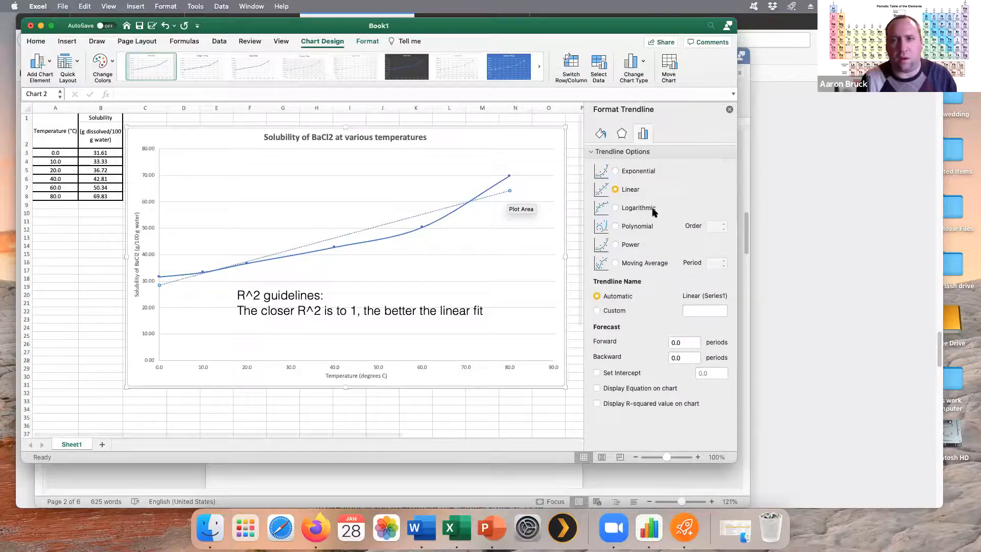
Display the new linear trendline's equation and R-squared value in 18 pt text, placed above the curve's upper end
click(615, 390)
click(616, 403)
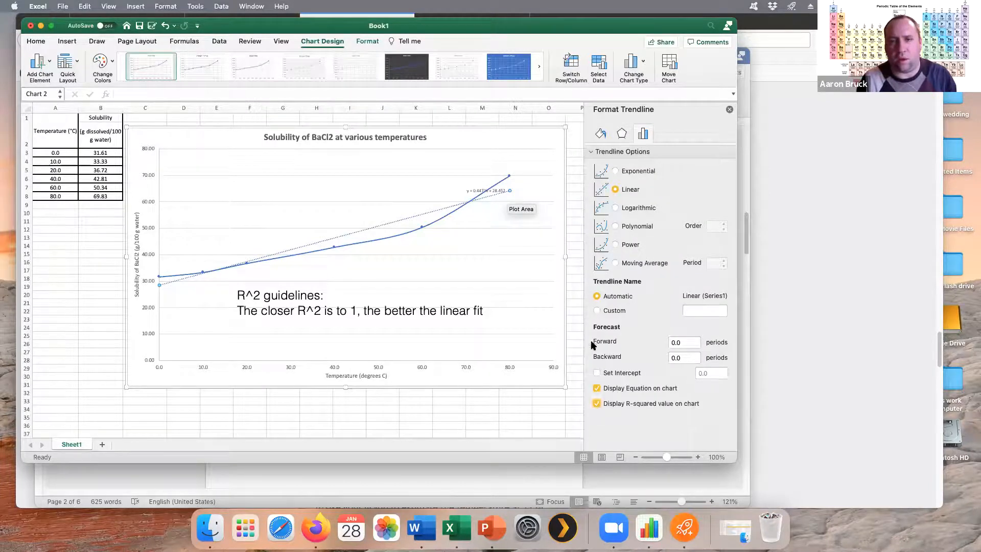
click(485, 190)
click(36, 41)
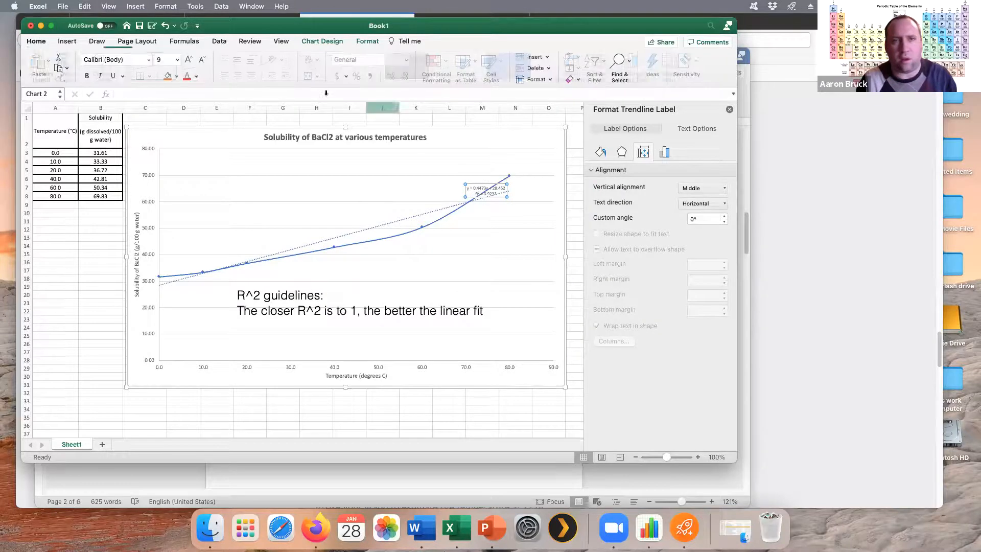
click(188, 60)
click(188, 60)
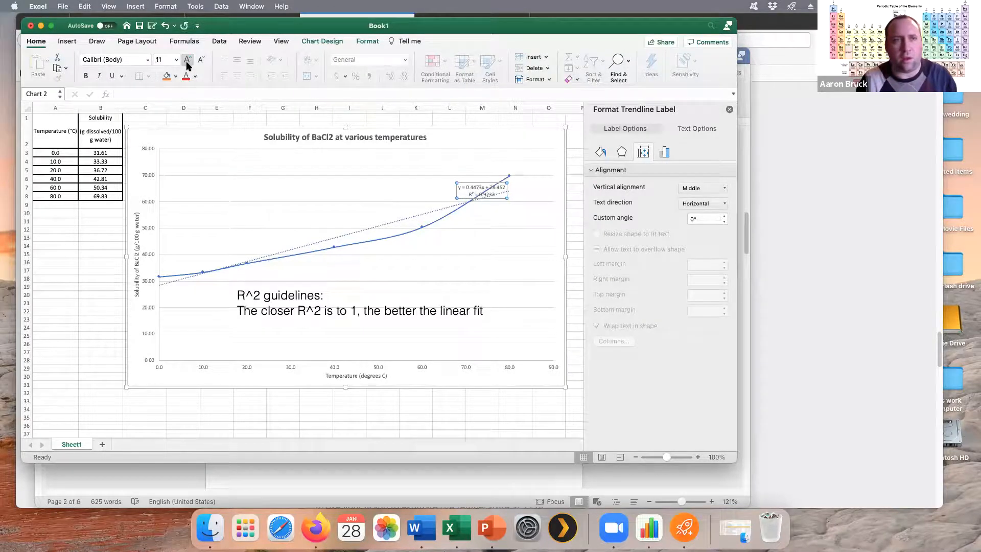
click(188, 59)
click(188, 60)
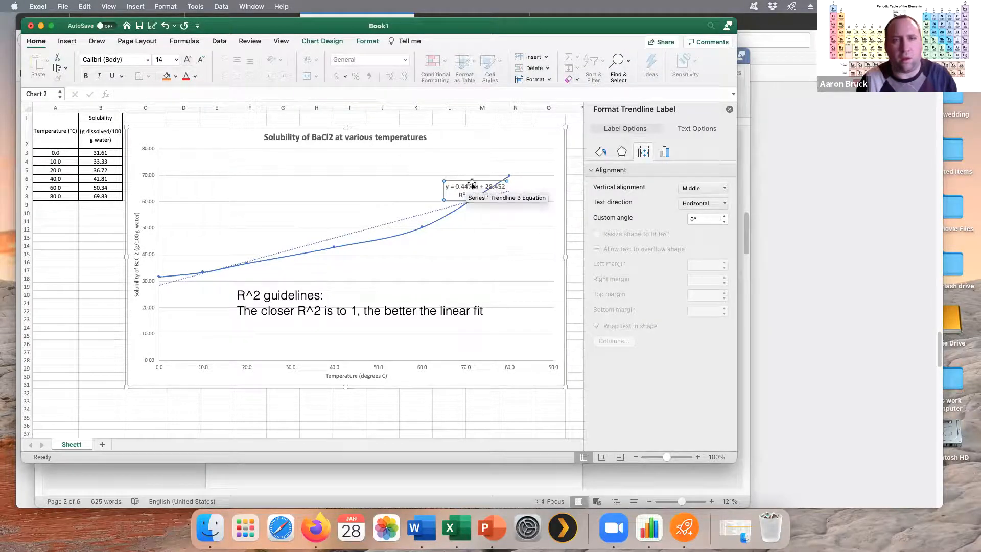
click(187, 59)
click(187, 59)
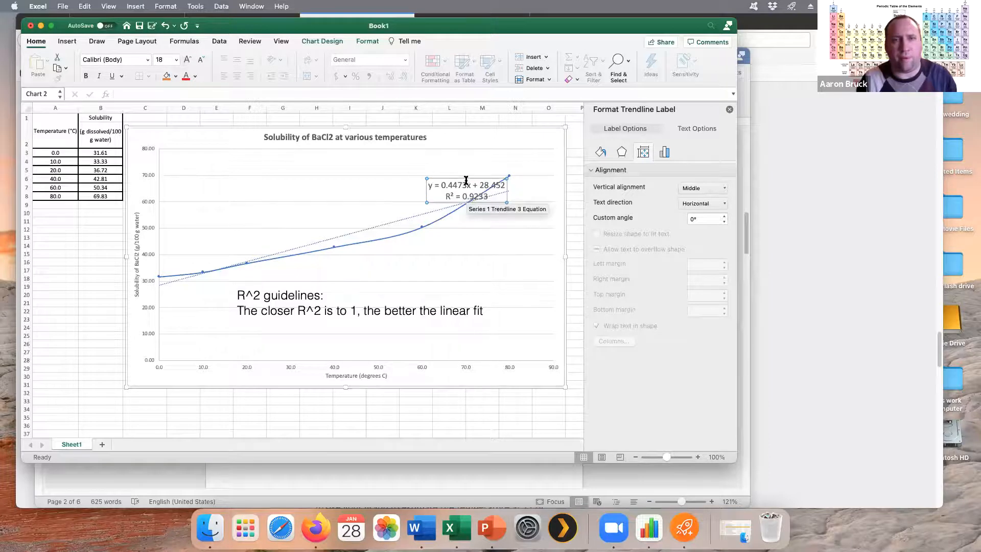
drag(465, 182, 447, 156)
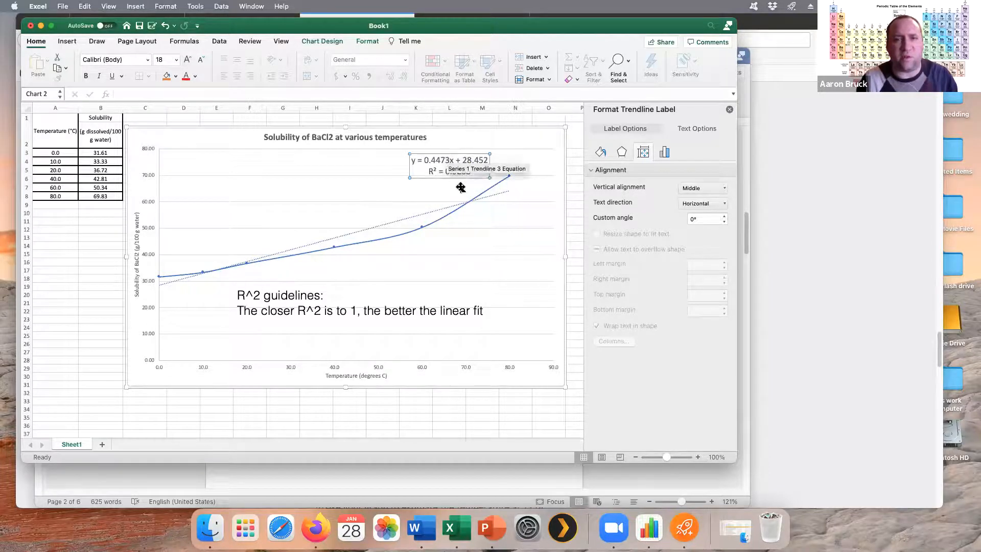
Return from the equation label's formatting to the linear trendline's type and forecast options
click(664, 153)
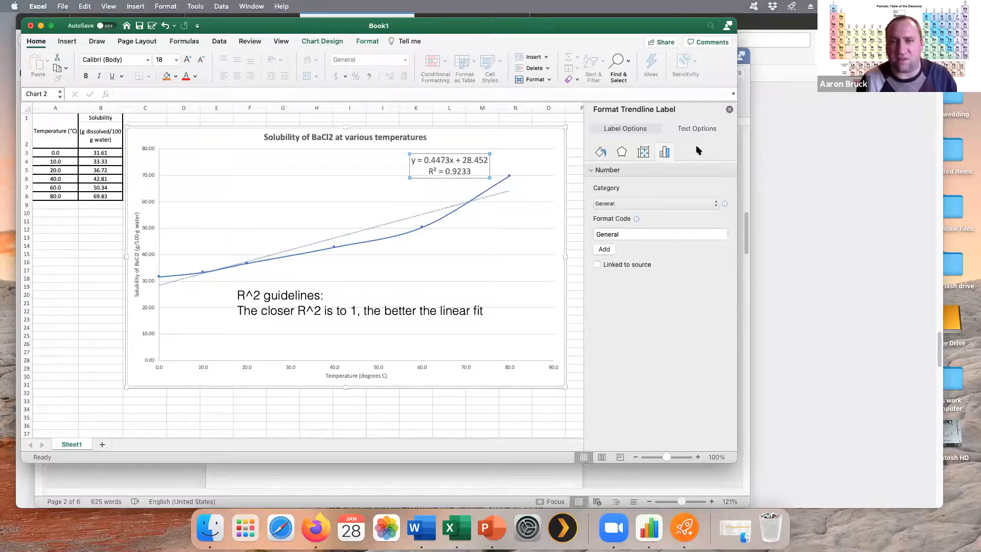
click(678, 132)
click(628, 128)
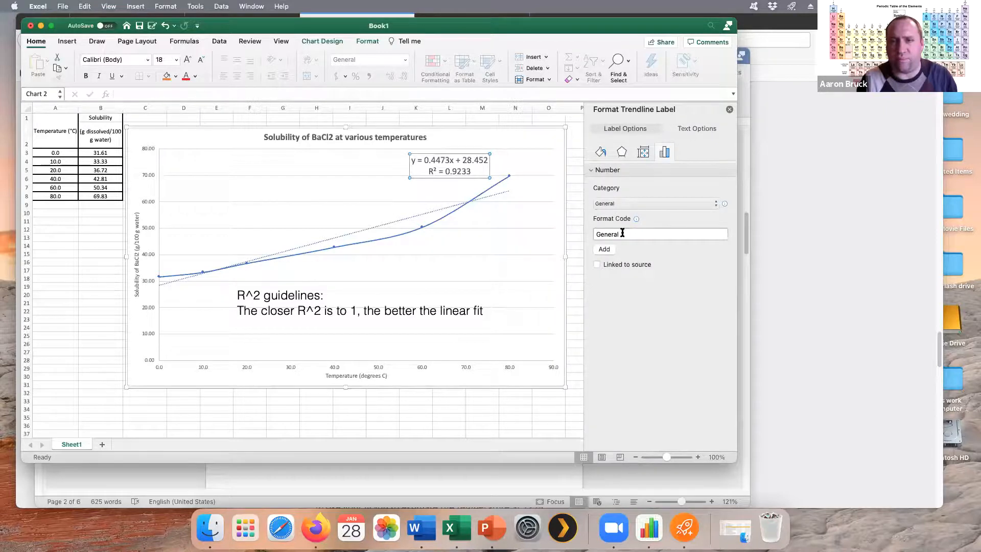
click(479, 204)
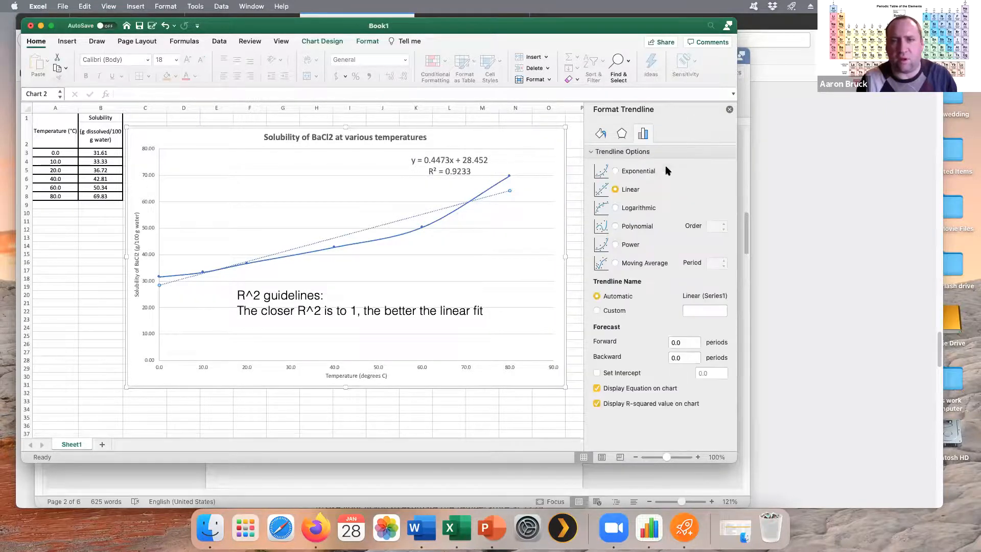